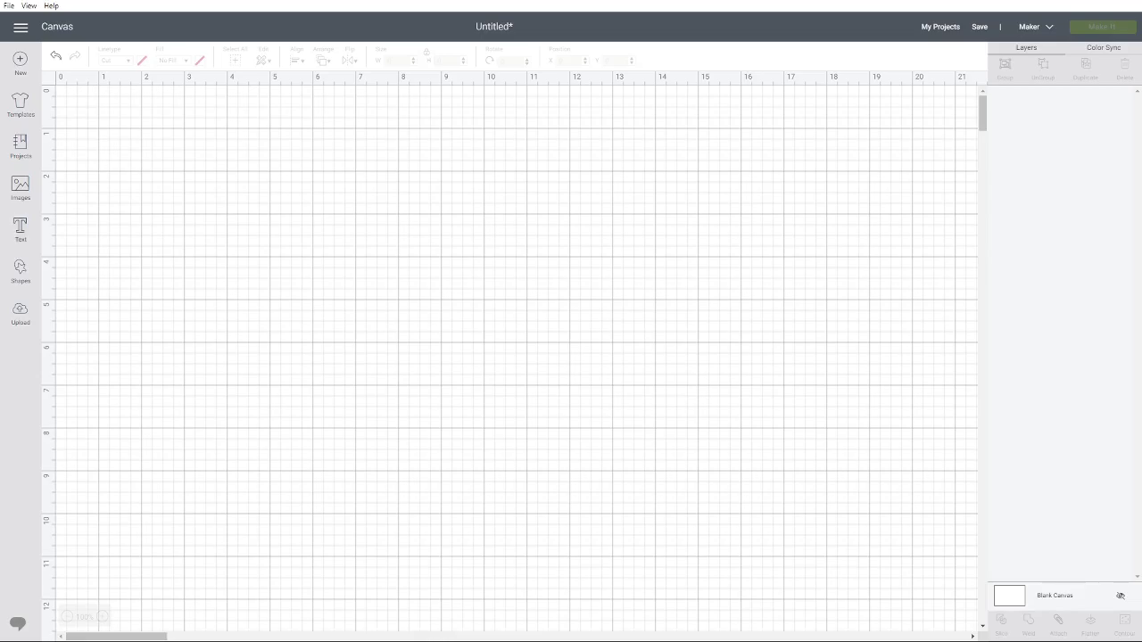
Step: Add a text object reading "Print & Cut" on the first line and "Knockout" on the second
{"action": "left_click", "coordinate": [20, 228]}
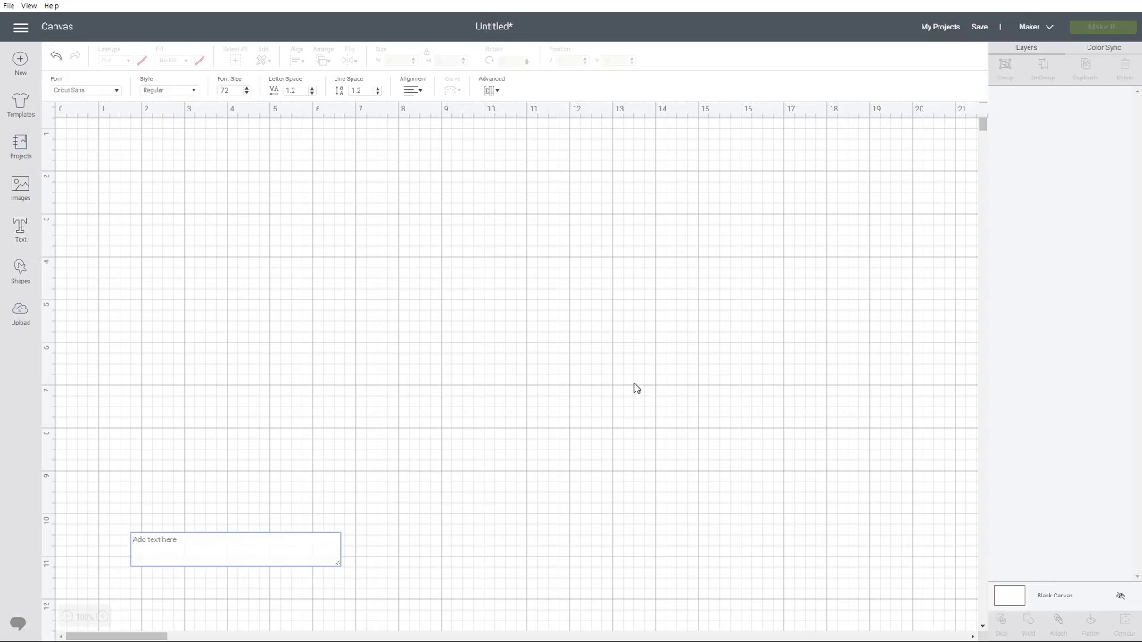
{"action": "type", "text": "P"}
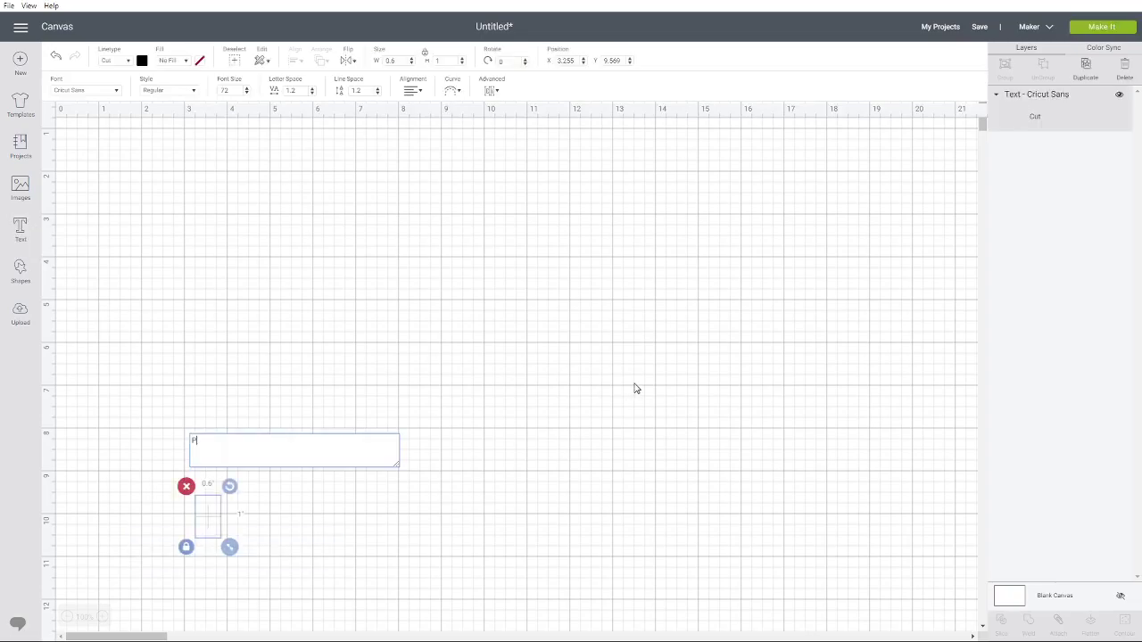
{"action": "type", "text": "rint &"}
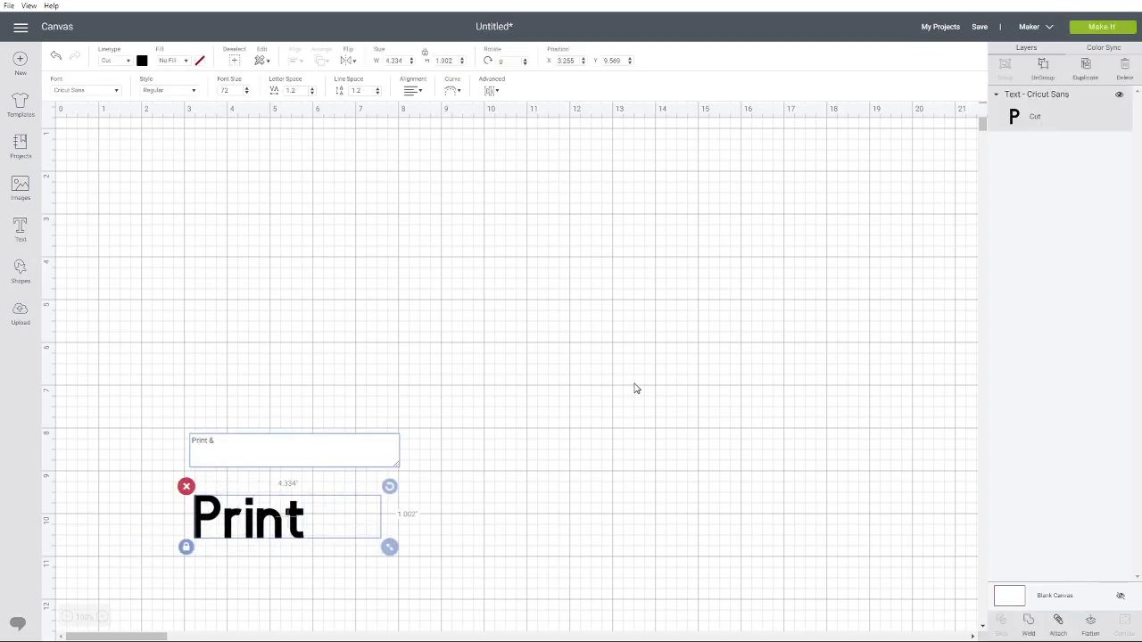
{"action": "type", "text": " Cut Kn"}
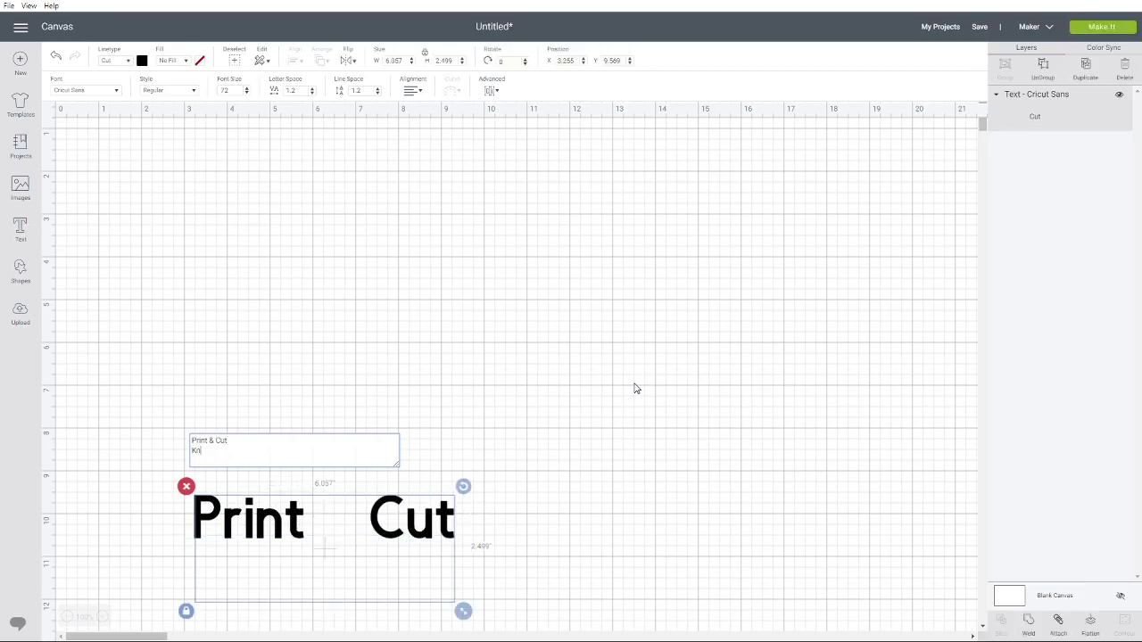
{"action": "type", "text": "ockout"}
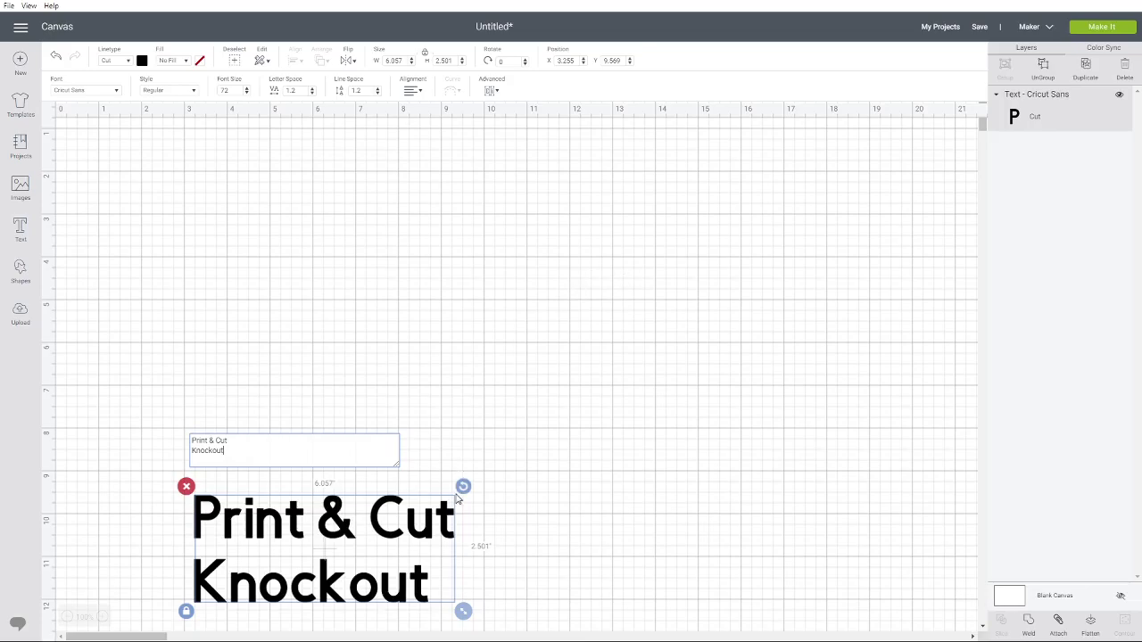
Step: Reduce the text's letter spacing to 1 and its line spacing to 0
{"action": "left_click", "coordinate": [311, 93]}
{"action": "left_click", "coordinate": [311, 92]}
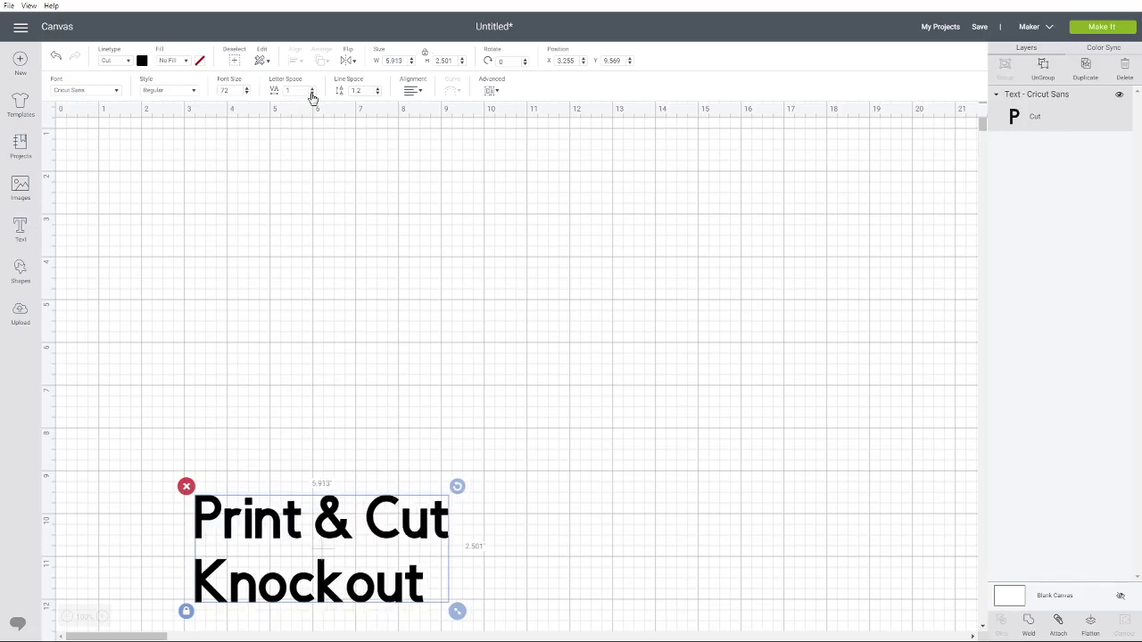
{"action": "left_click", "coordinate": [364, 90]}
{"action": "type", "text": "1"}
{"action": "key", "text": "Return"}
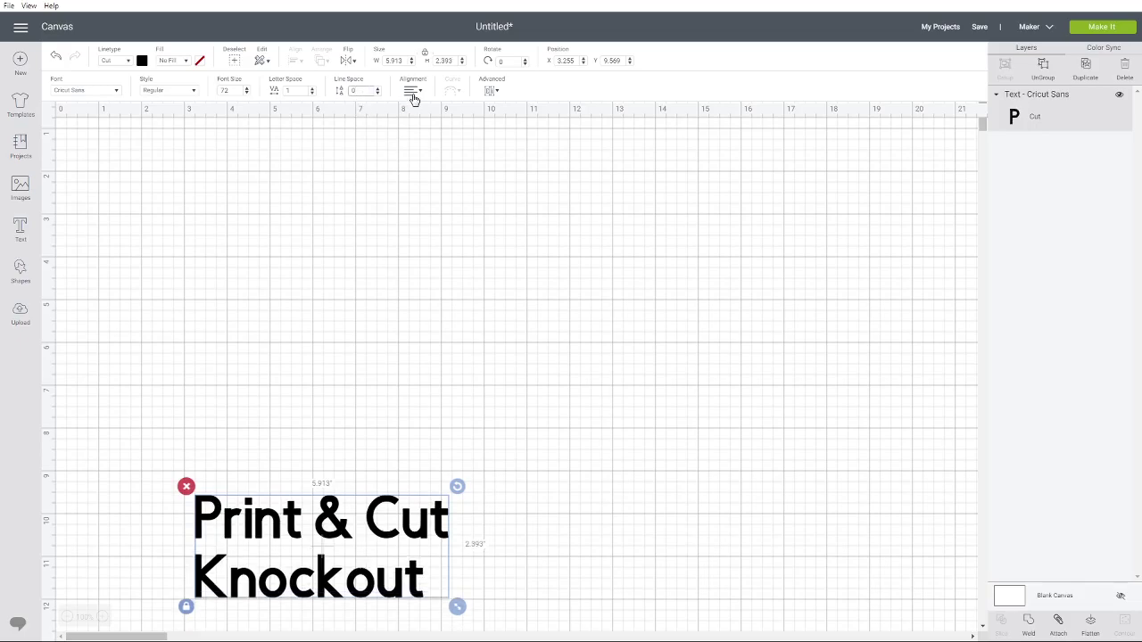
Step: Center-align the two text lines and tighten their line spacing to -2
{"action": "left_click", "coordinate": [412, 92]}
{"action": "left_click", "coordinate": [434, 118]}
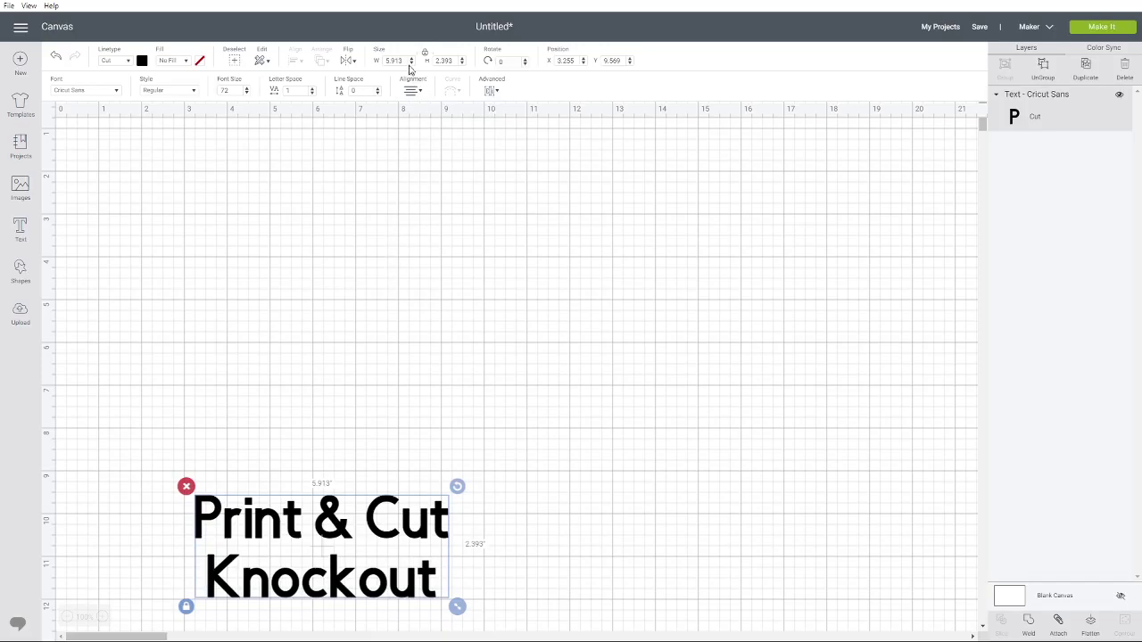
{"action": "left_click_drag", "start_coordinate": [363, 89], "coordinate": [347, 96]}
{"action": "key", "text": "Return"}
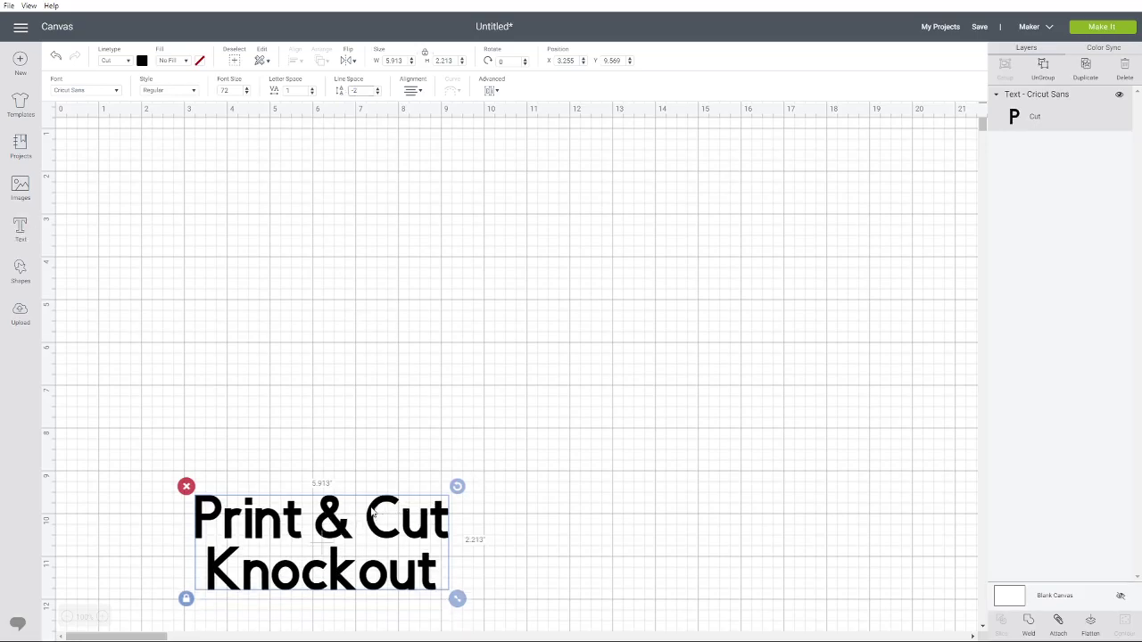
Step: Weld the text into a single shape and move it to about X 14.2, Y 9.6 on the canvas
{"action": "left_click_drag", "start_coordinate": [338, 522], "coordinate": [396, 369]}
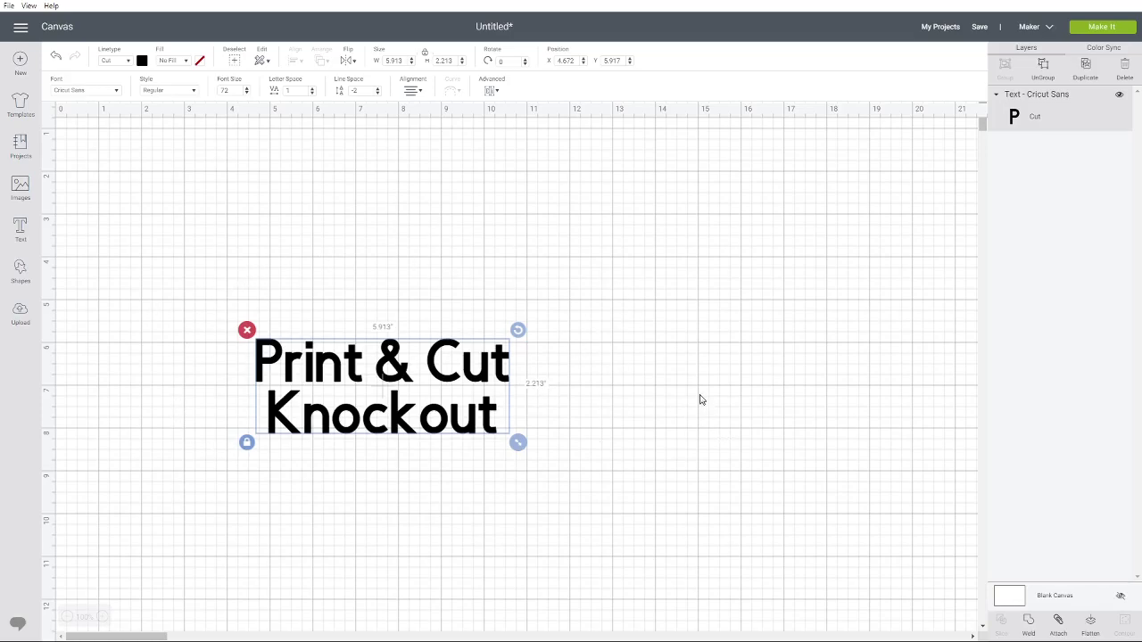
{"action": "left_click", "coordinate": [1027, 623]}
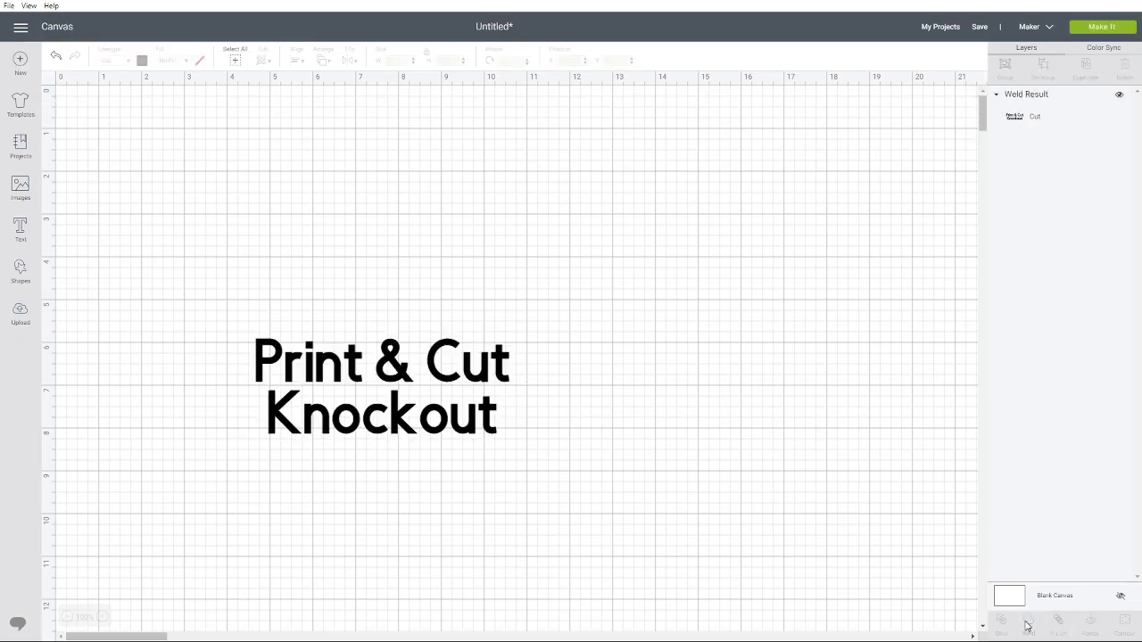
{"action": "left_click_drag", "start_coordinate": [485, 375], "coordinate": [464, 298]}
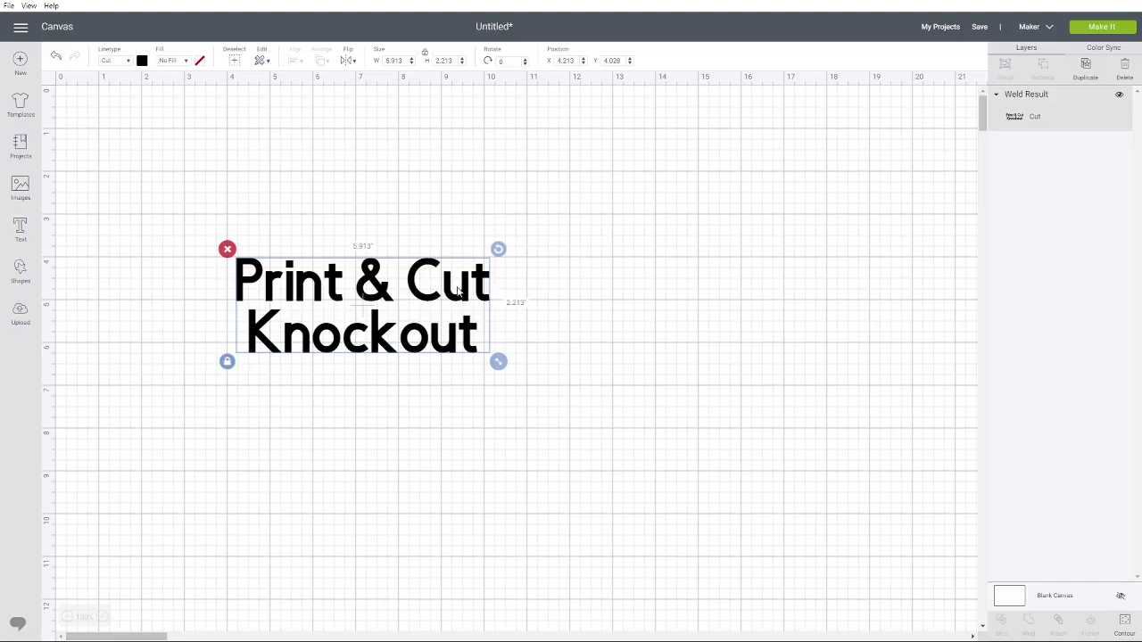
{"action": "left_click_drag", "start_coordinate": [411, 287], "coordinate": [405, 250]}
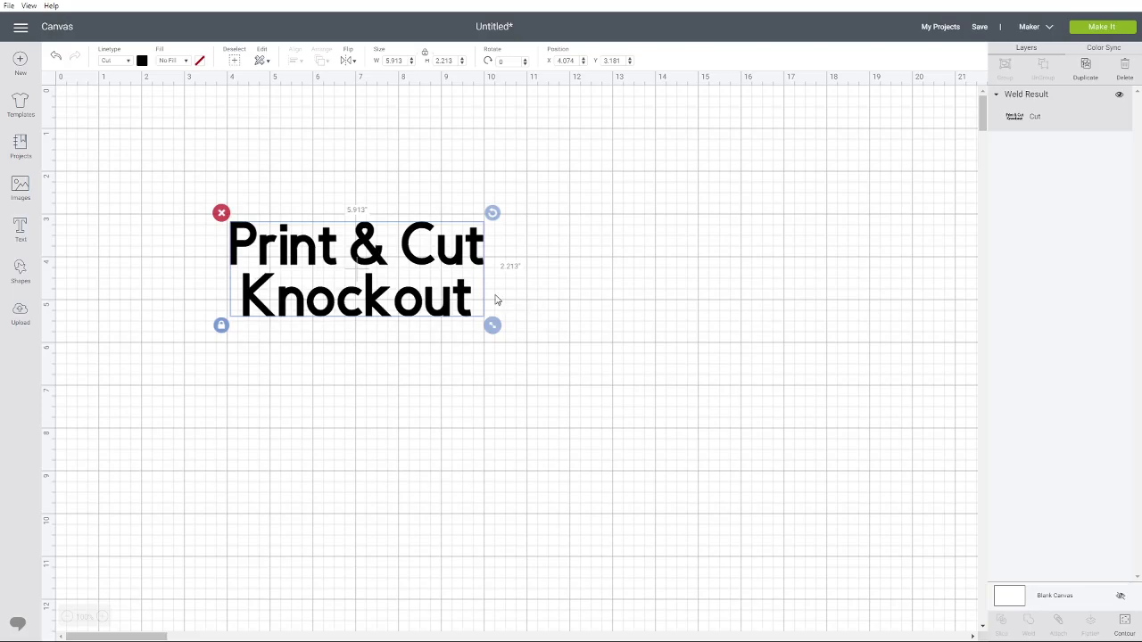
{"action": "left_click_drag", "start_coordinate": [418, 277], "coordinate": [273, 551]}
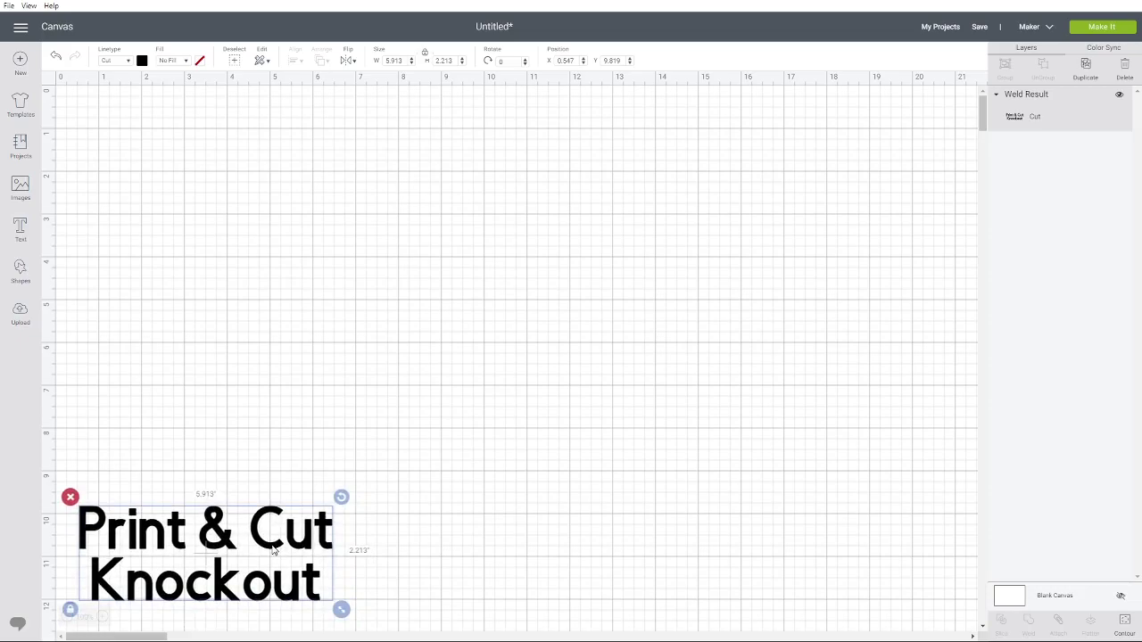
{"action": "left_click_drag", "start_coordinate": [274, 551], "coordinate": [860, 541]}
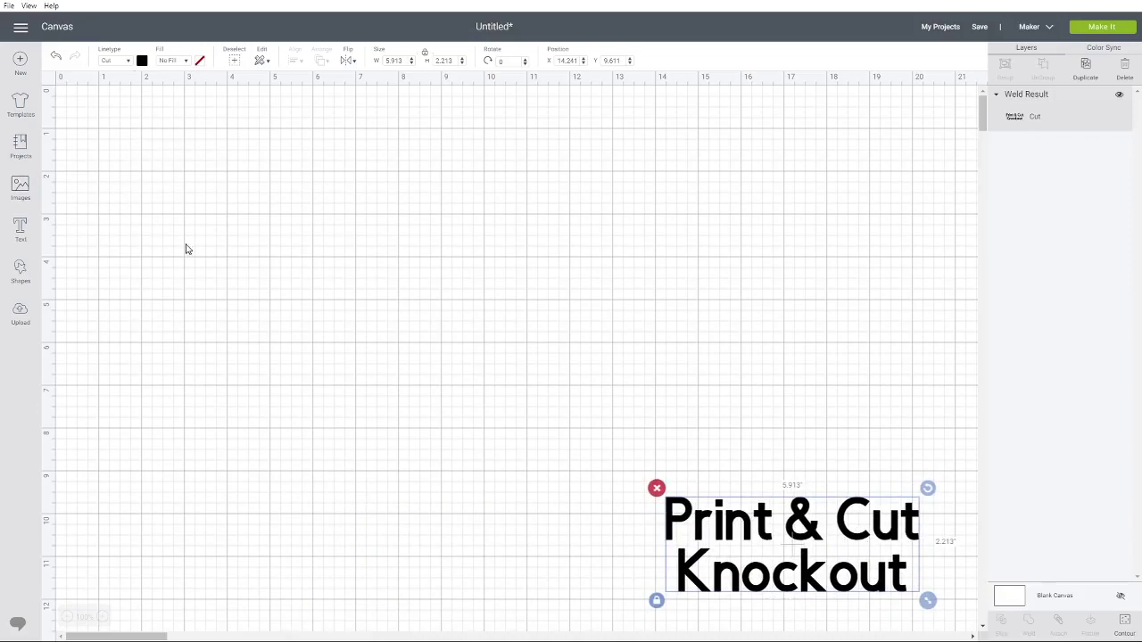
Step: Duplicate the welded text and position the copy at X 1, Y 1
{"action": "right_click", "coordinate": [851, 509]}
{"action": "left_click", "coordinate": [902, 311]}
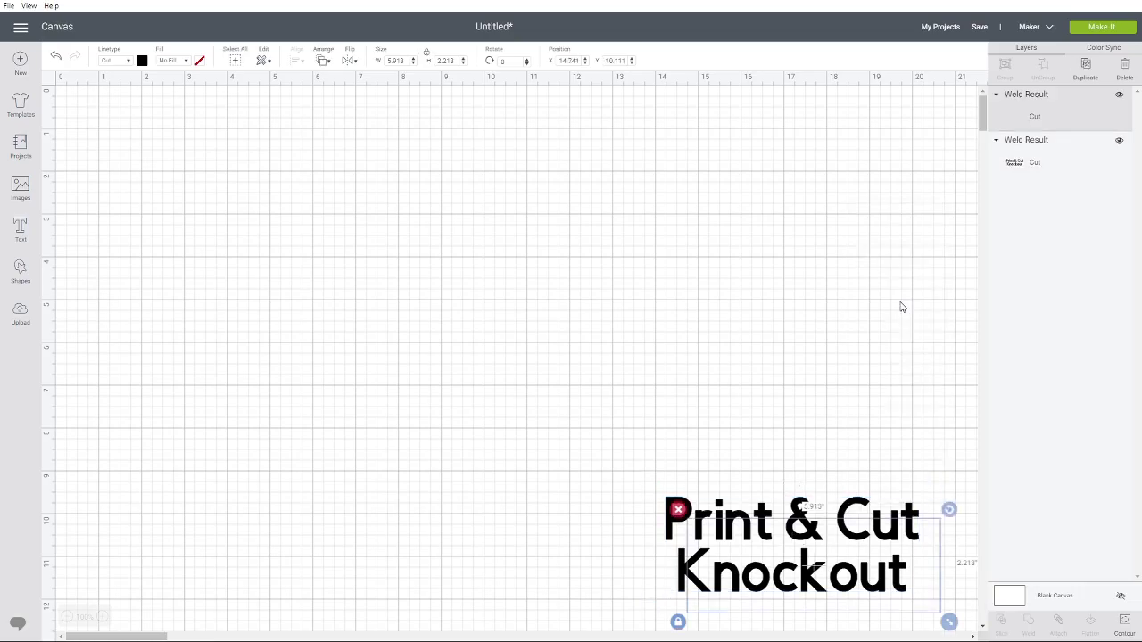
{"action": "left_click_drag", "start_coordinate": [933, 545], "coordinate": [348, 184]}
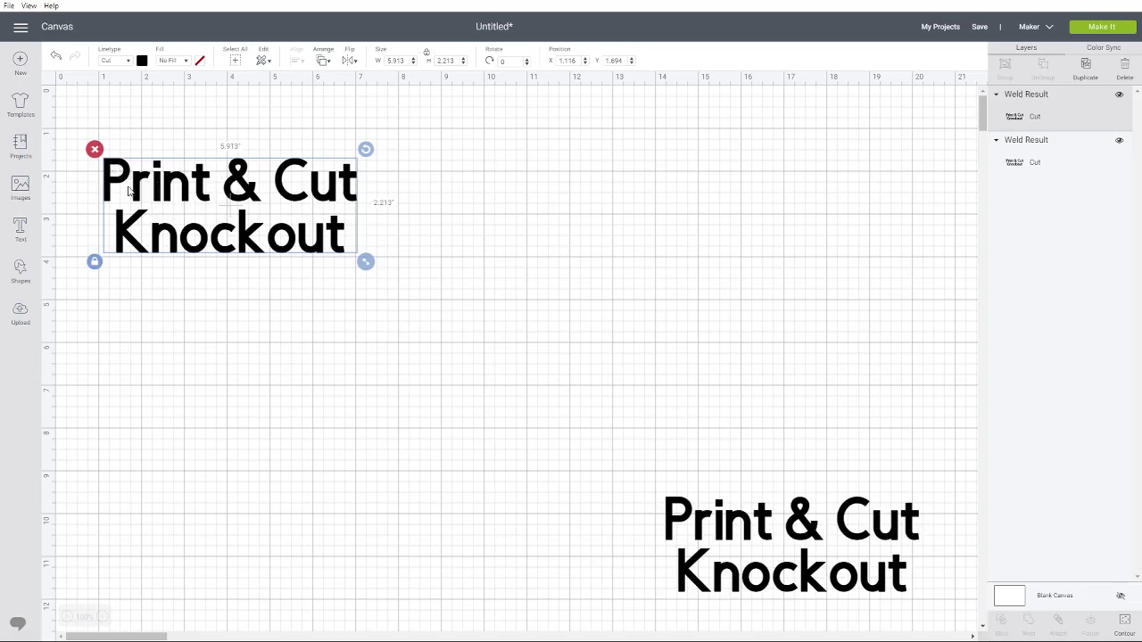
{"action": "left_click", "coordinate": [570, 60]}
{"action": "type", "text": "1"}
{"action": "key", "text": "Tab"}
{"action": "type", "text": "1"}
{"action": "key", "text": "Return"}
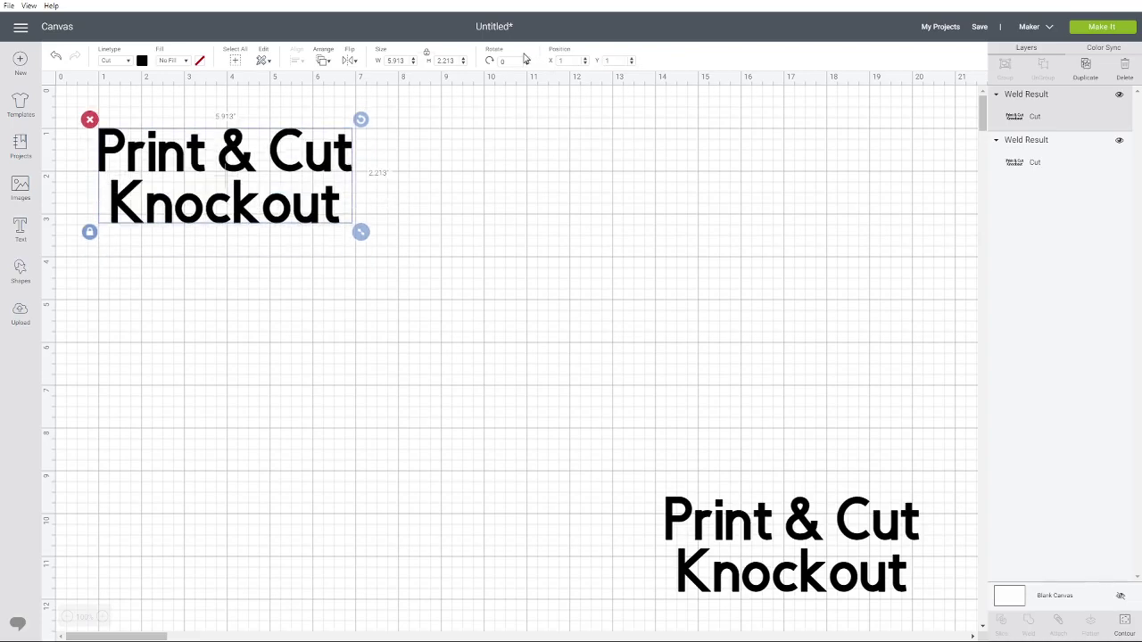
{"action": "left_click", "coordinate": [414, 232]}
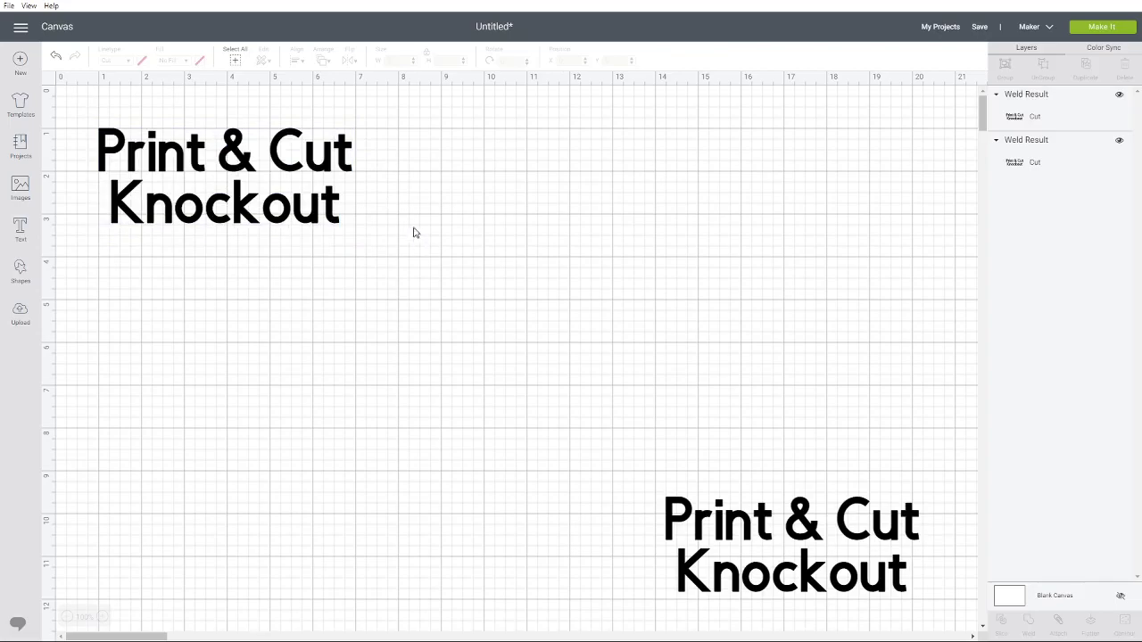
{"action": "left_click", "coordinate": [348, 167]}
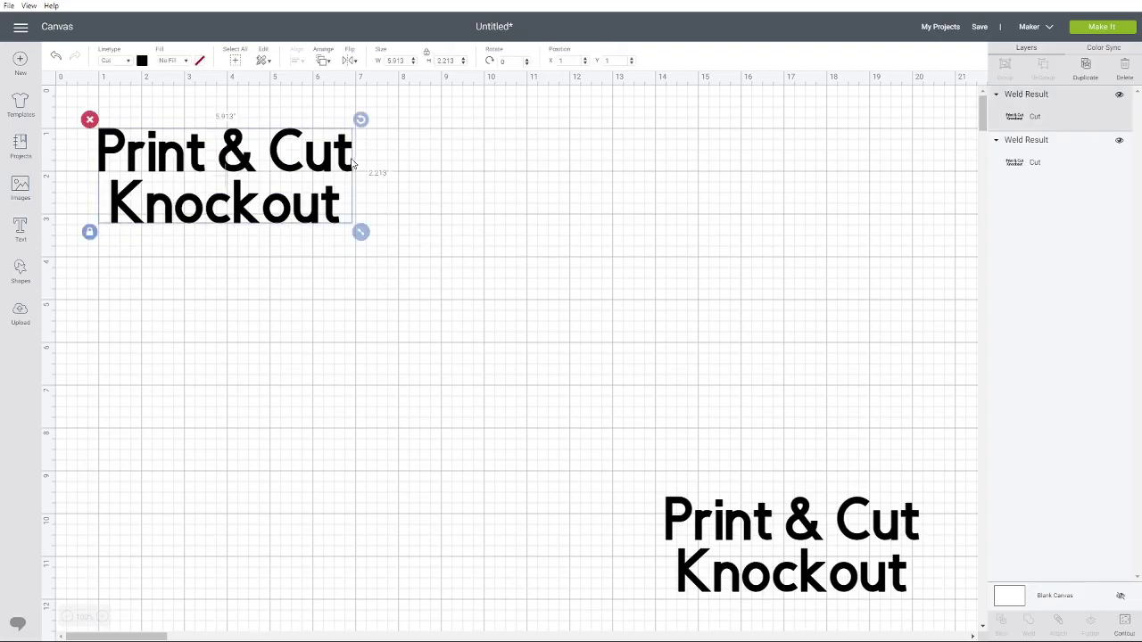
{"action": "left_click", "coordinate": [617, 60]}
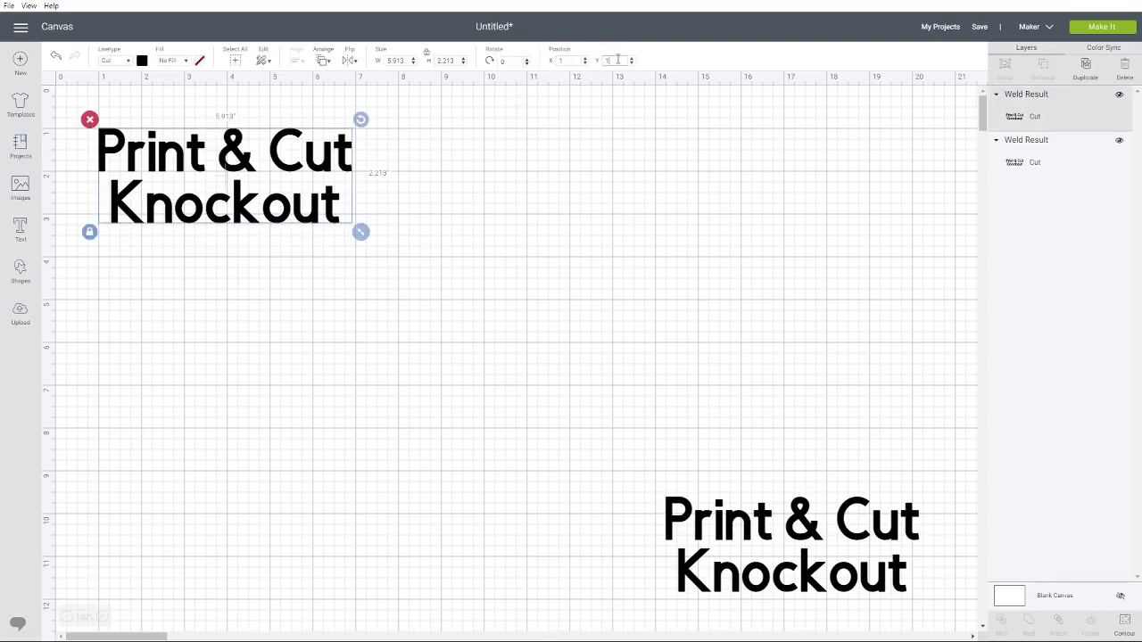
{"action": "left_click", "coordinate": [571, 61]}
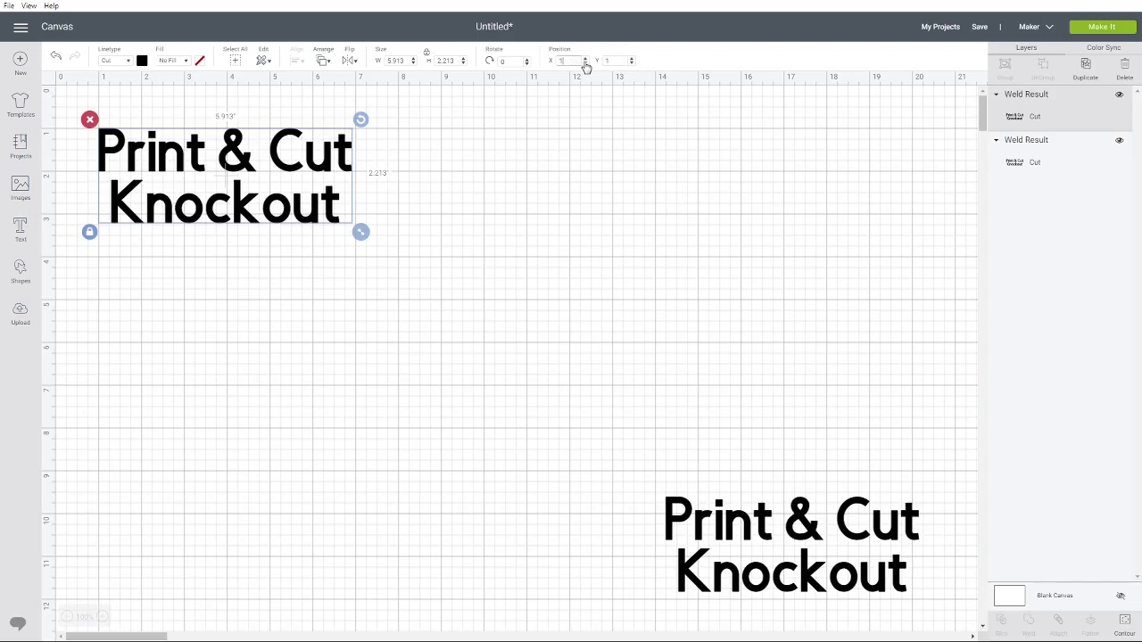
Step: Duplicate the welded text at X 1, Y 1 and offset the new copy to X 1, Y 1.02
{"action": "right_click", "coordinate": [342, 153]}
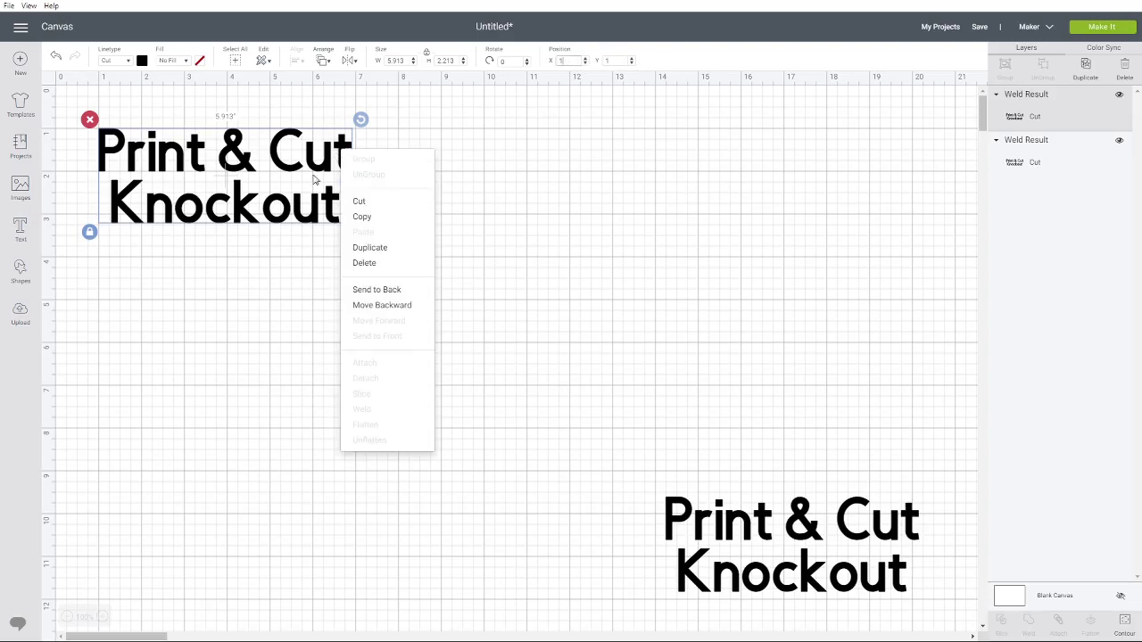
{"action": "left_click", "coordinate": [394, 256]}
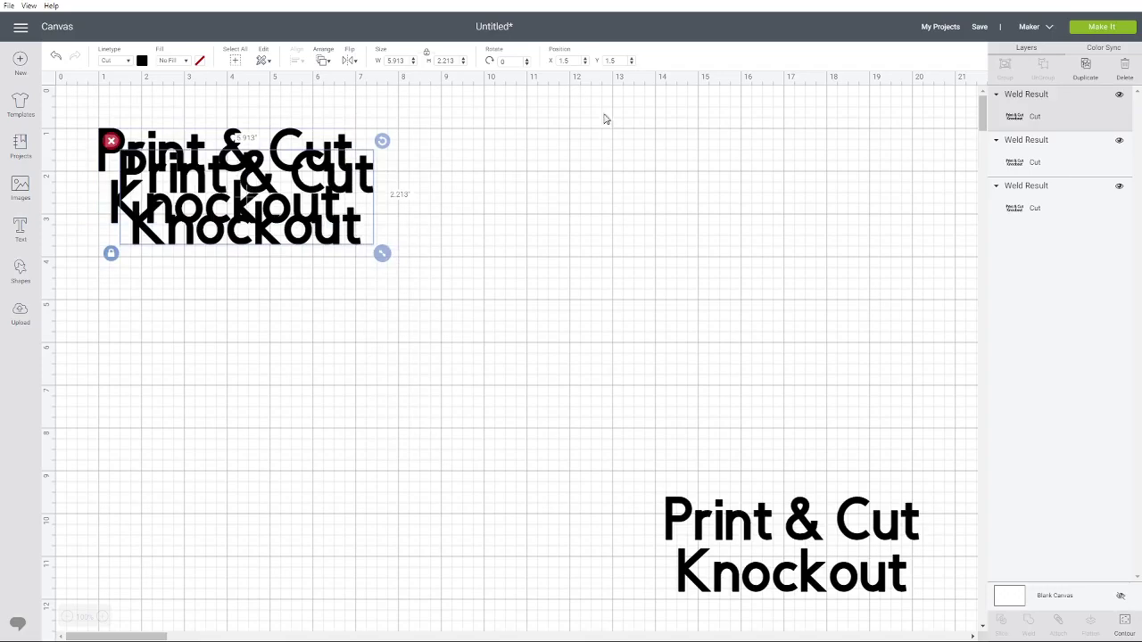
{"action": "left_click", "coordinate": [571, 61]}
{"action": "key", "text": "Tab"}
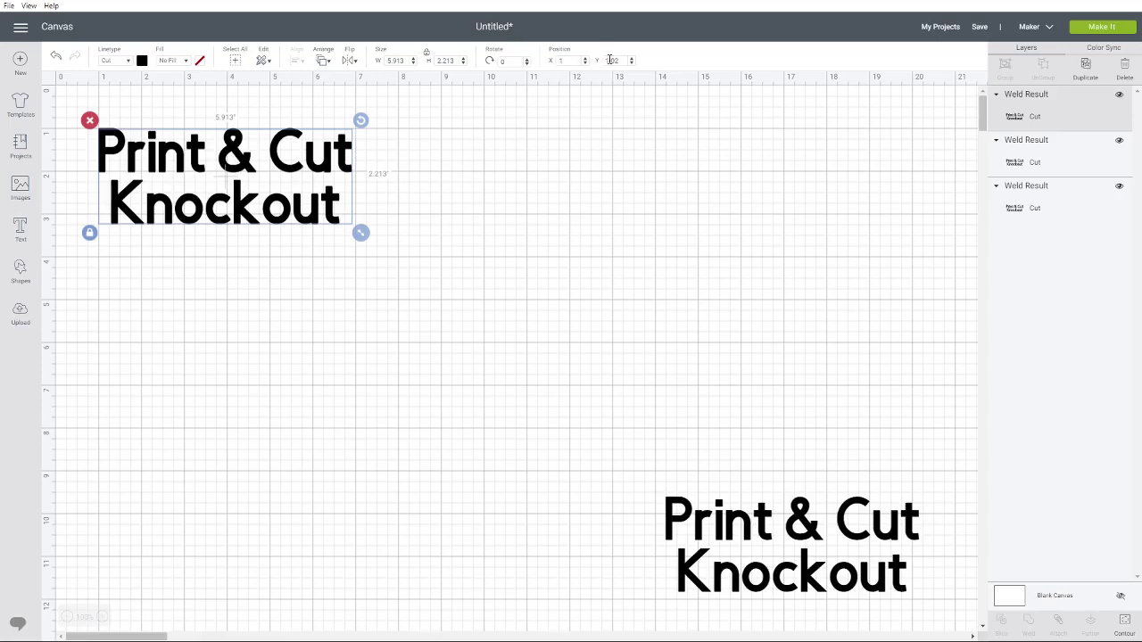
Step: Duplicate the topmost offset copy and place the new one at X 1, Y 1.04
{"action": "right_click", "coordinate": [132, 154]}
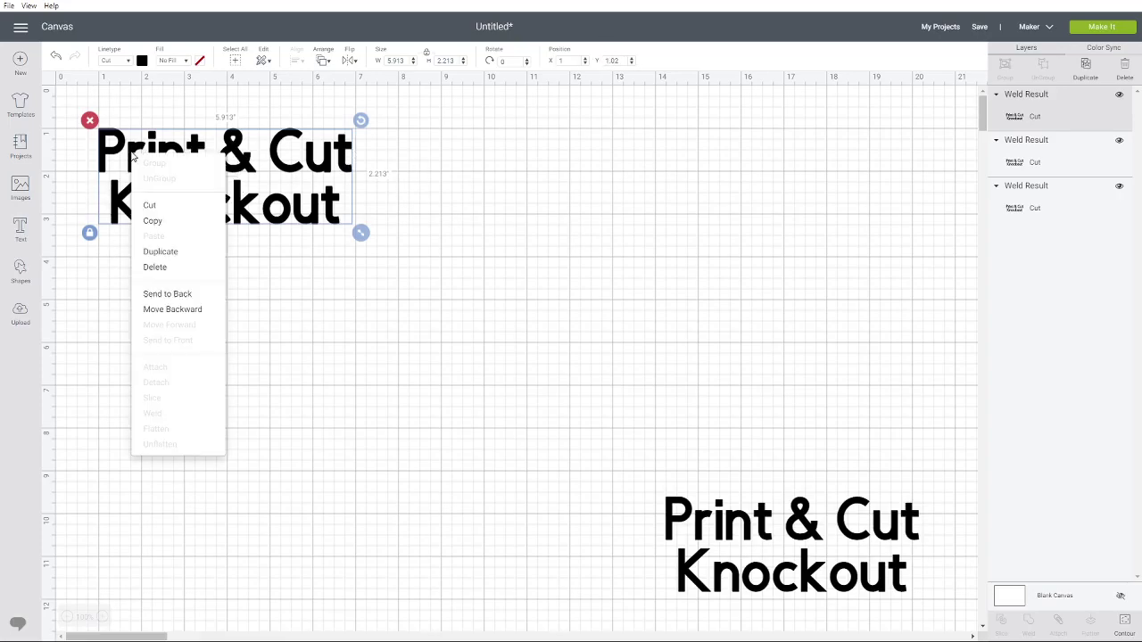
{"action": "left_click", "coordinate": [157, 252]}
{"action": "left_click", "coordinate": [564, 59]}
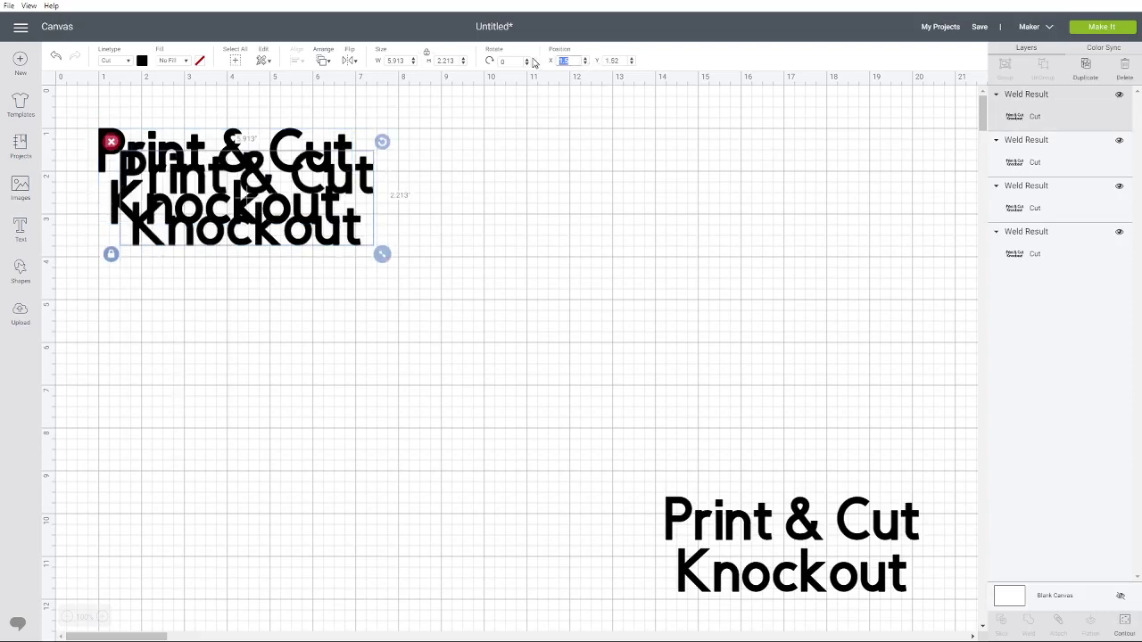
{"action": "type", "text": "1"}
{"action": "key", "text": "Tab"}
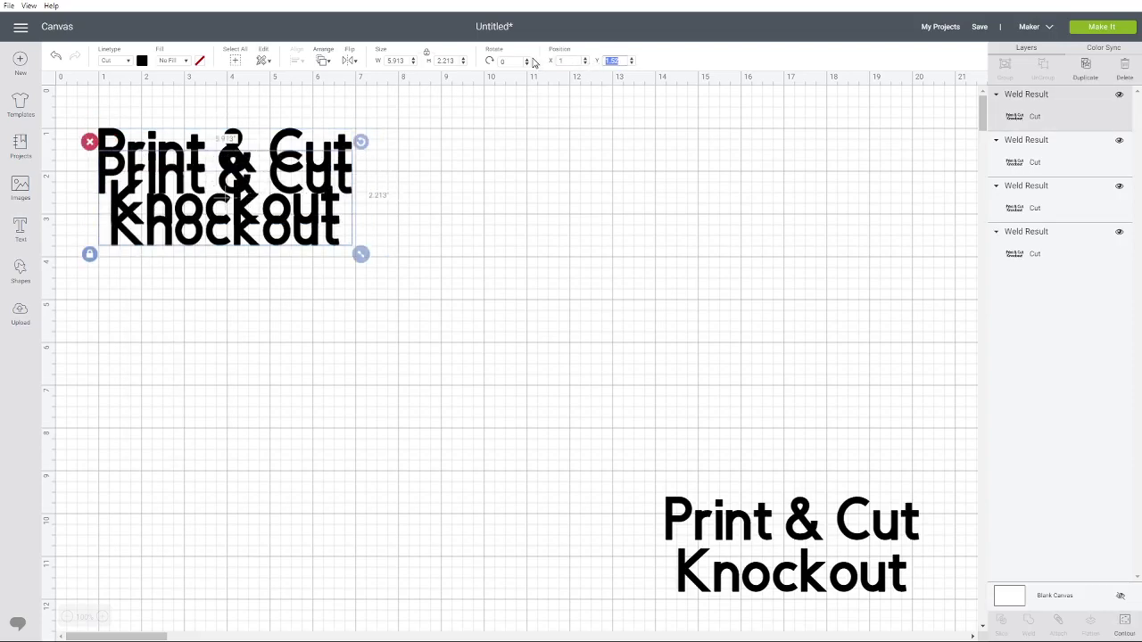
{"action": "type", "text": "1"}
{"action": "key", "text": "Return"}
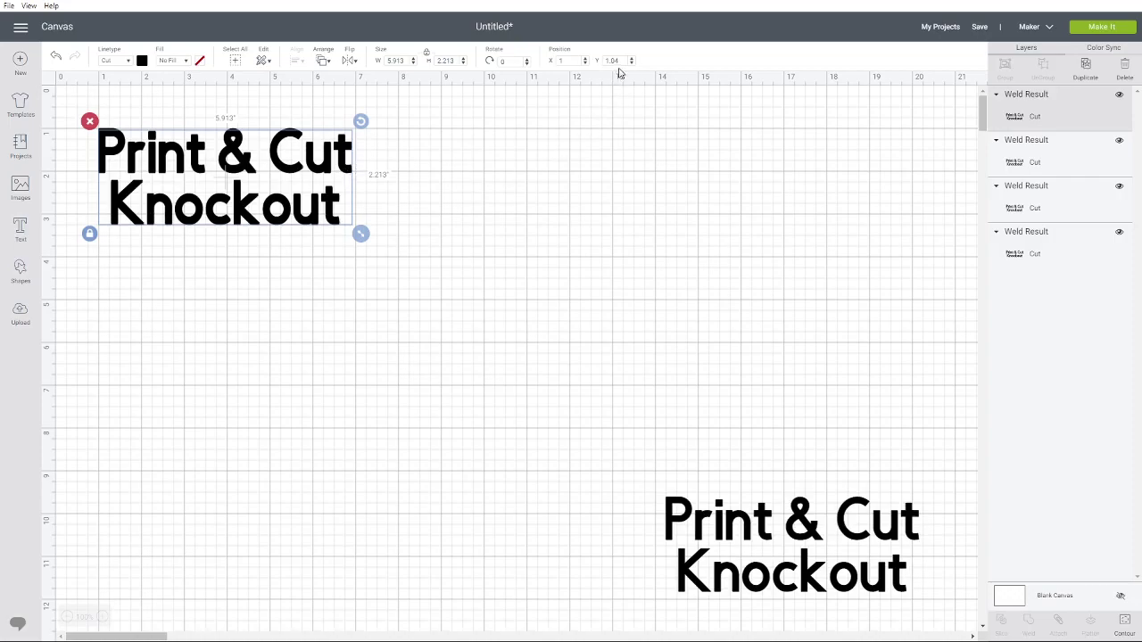
Step: Create another duplicate of the stacked text and position it at X 1, Y 1.06
{"action": "right_click", "coordinate": [288, 166]}
{"action": "left_click", "coordinate": [337, 266]}
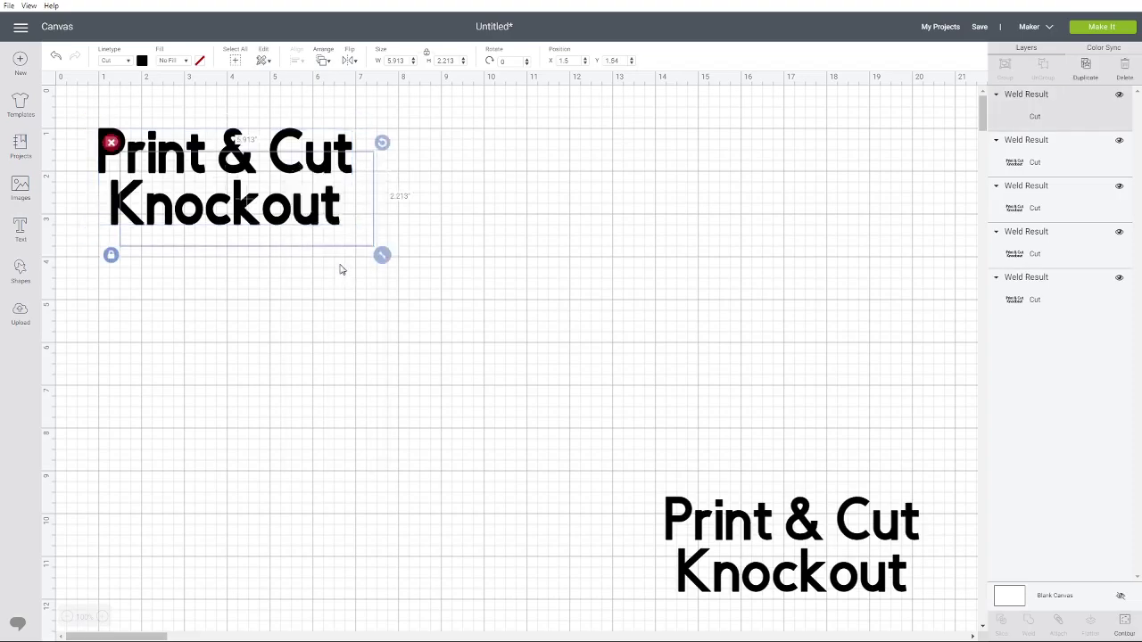
{"action": "left_click_drag", "start_coordinate": [573, 60], "coordinate": [544, 61]}
{"action": "type", "text": "1"}
{"action": "key", "text": "Tab"}
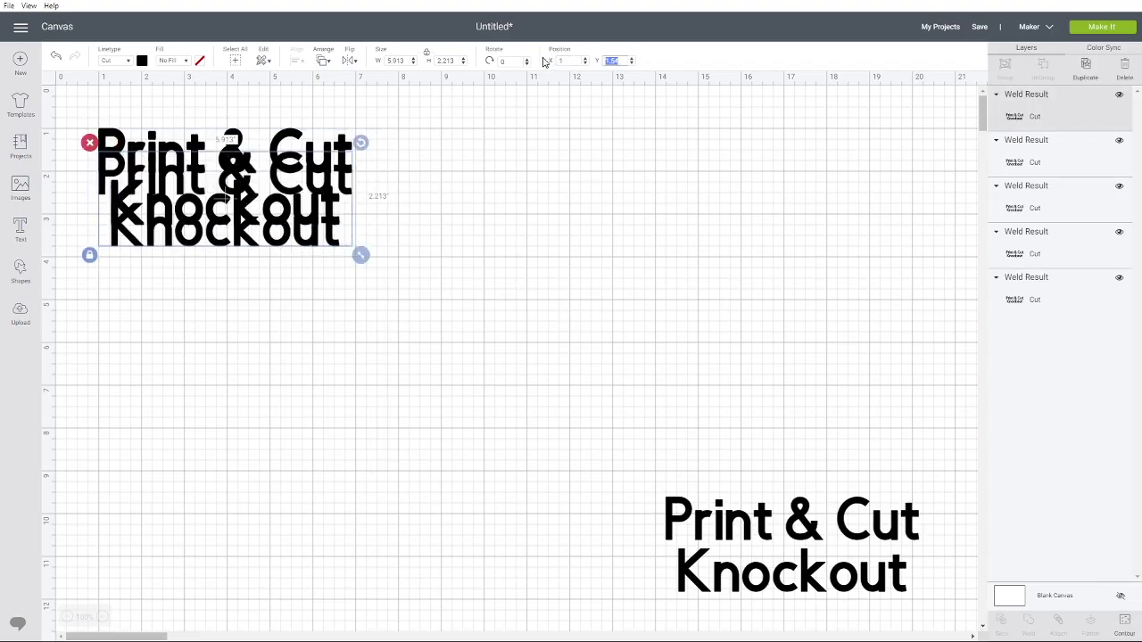
{"action": "key", "text": "Return"}
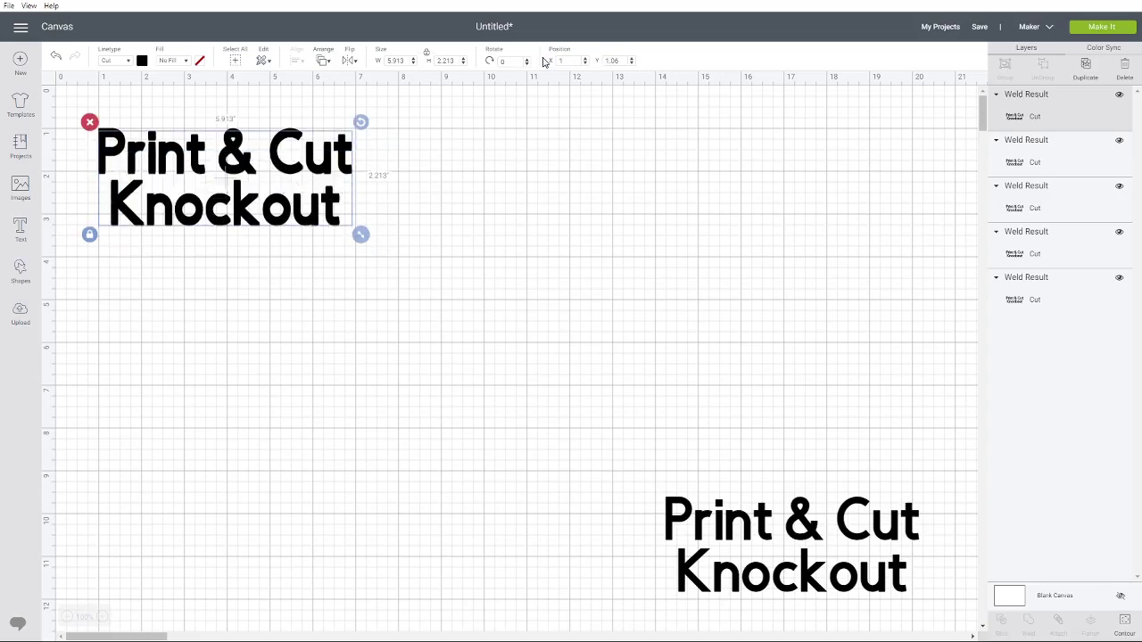
Step: Add one more duplicate to the text stack and position it at X 1, Y 1.08
{"action": "right_click", "coordinate": [292, 173]}
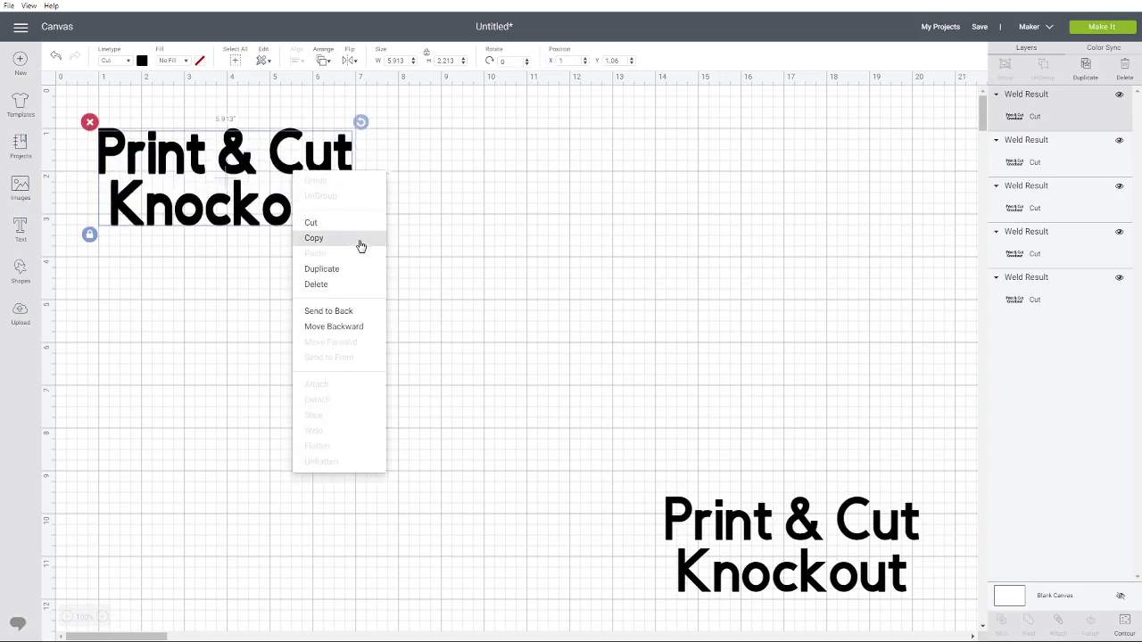
{"action": "left_click", "coordinate": [342, 266]}
{"action": "left_click", "coordinate": [571, 61]}
{"action": "key", "text": "Tab"}
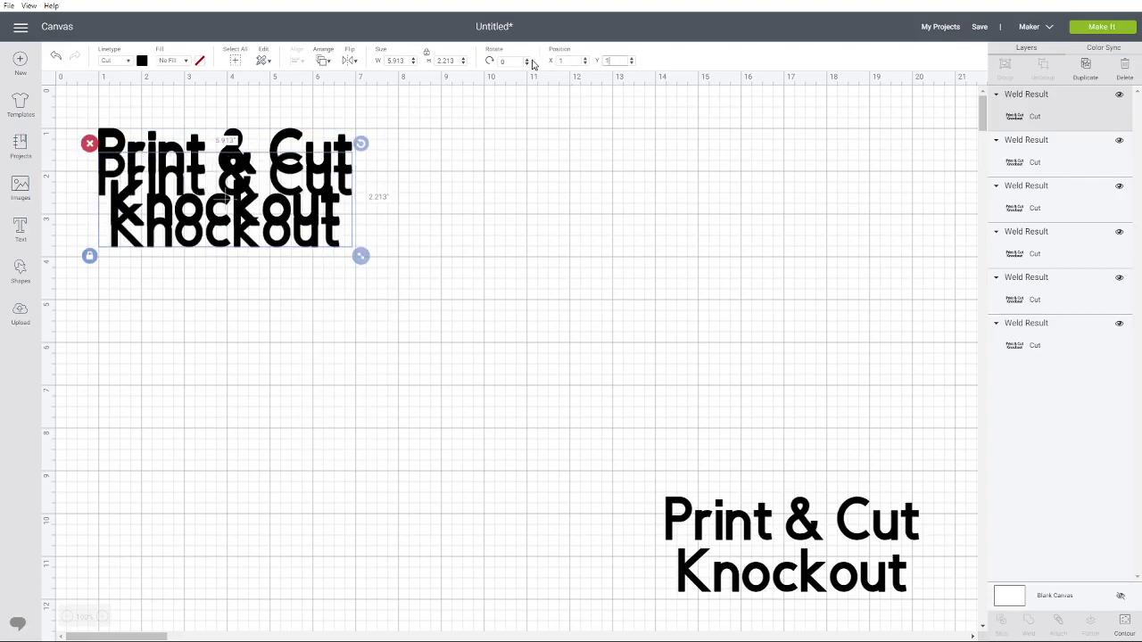
{"action": "type", "text": "1.08"}
{"action": "key", "text": "Return"}
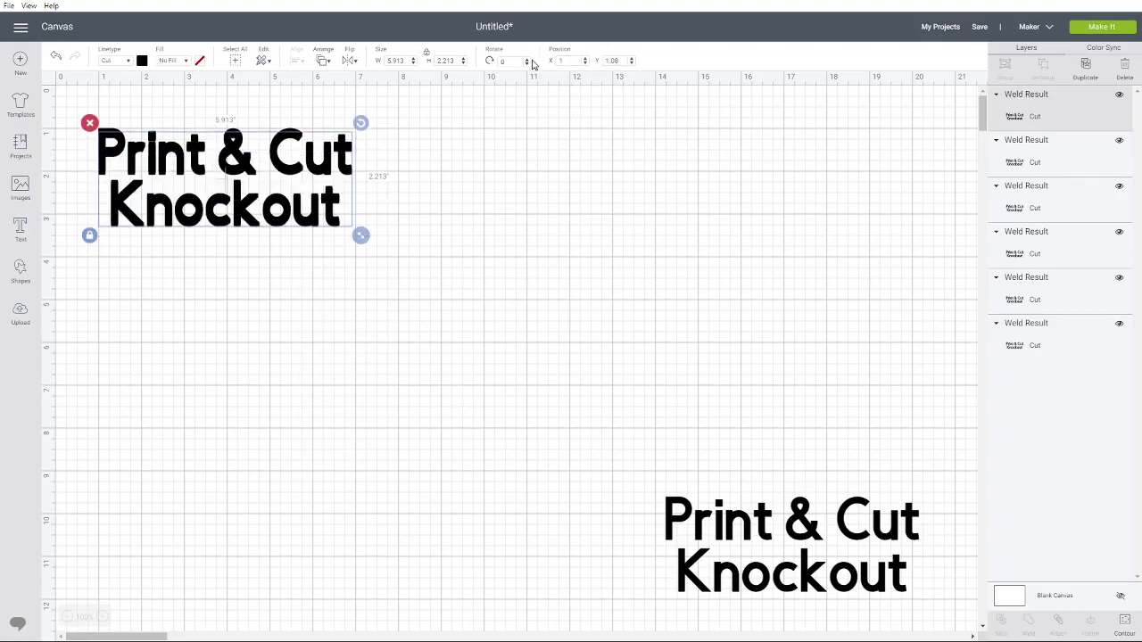
Step: Duplicate the topmost copy in the upper text stack and position the new one at X 1, Y 1.1
{"action": "right_click", "coordinate": [344, 153]}
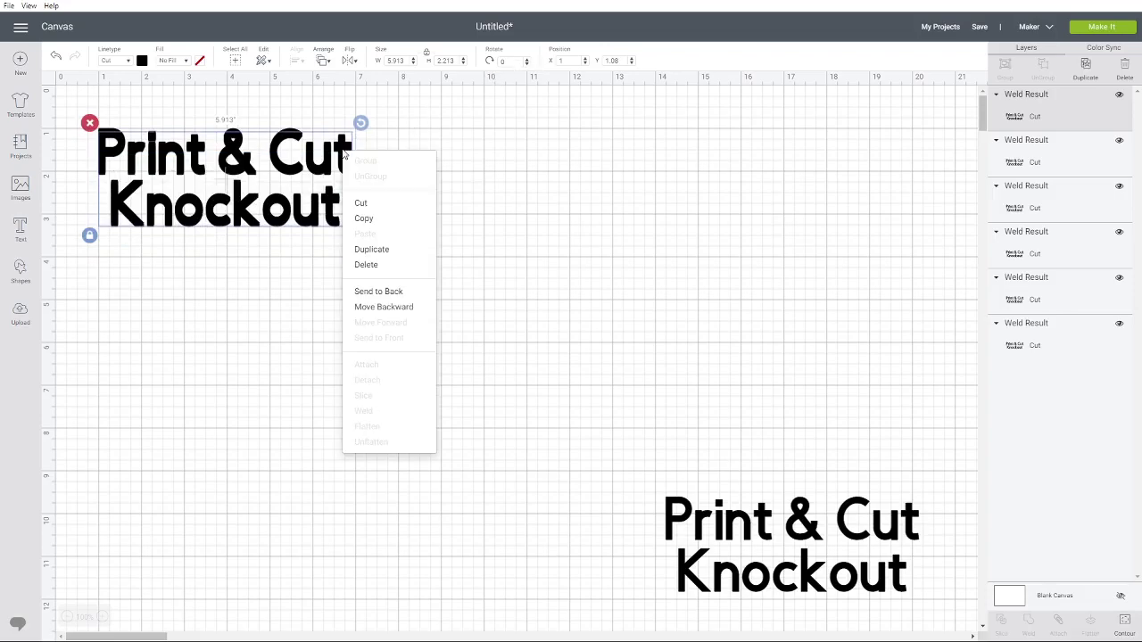
{"action": "left_click", "coordinate": [367, 250]}
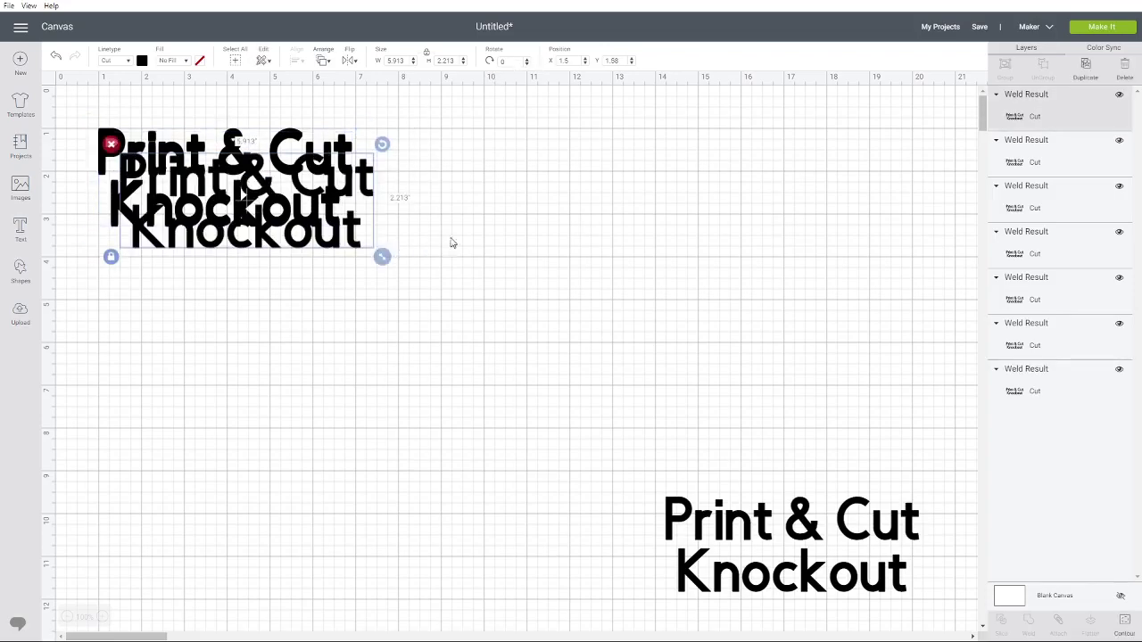
{"action": "left_click", "coordinate": [564, 60]}
{"action": "key", "text": "Tab"}
{"action": "type", "text": "1"}
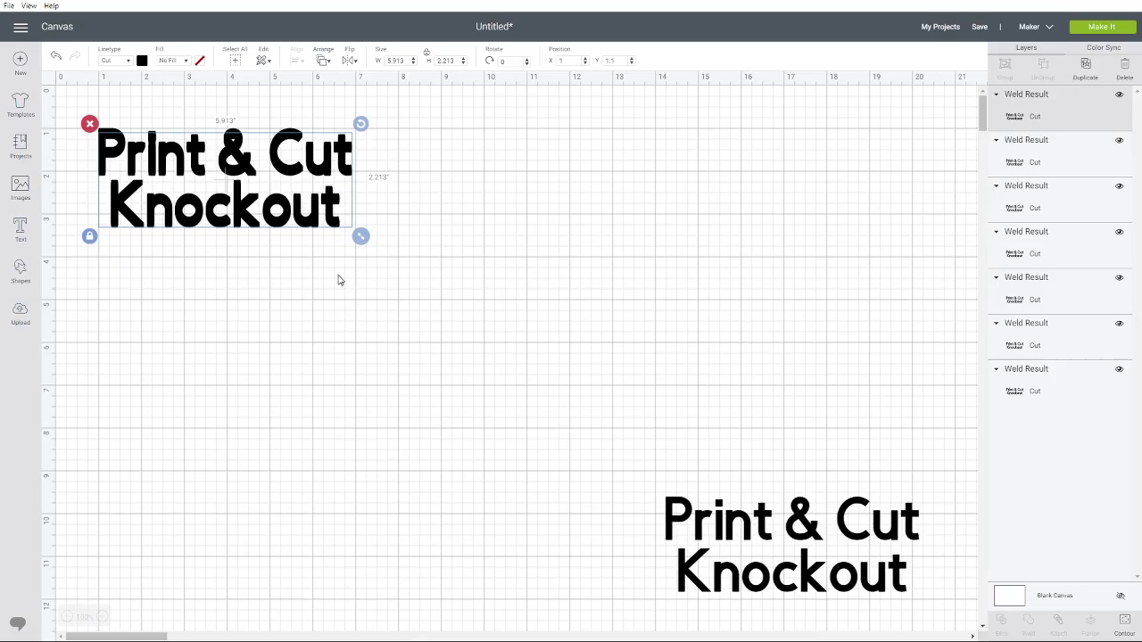
Step: Duplicate the top copy of the stacked text again and position it at X 1, Y 1.12
{"action": "right_click", "coordinate": [334, 211]}
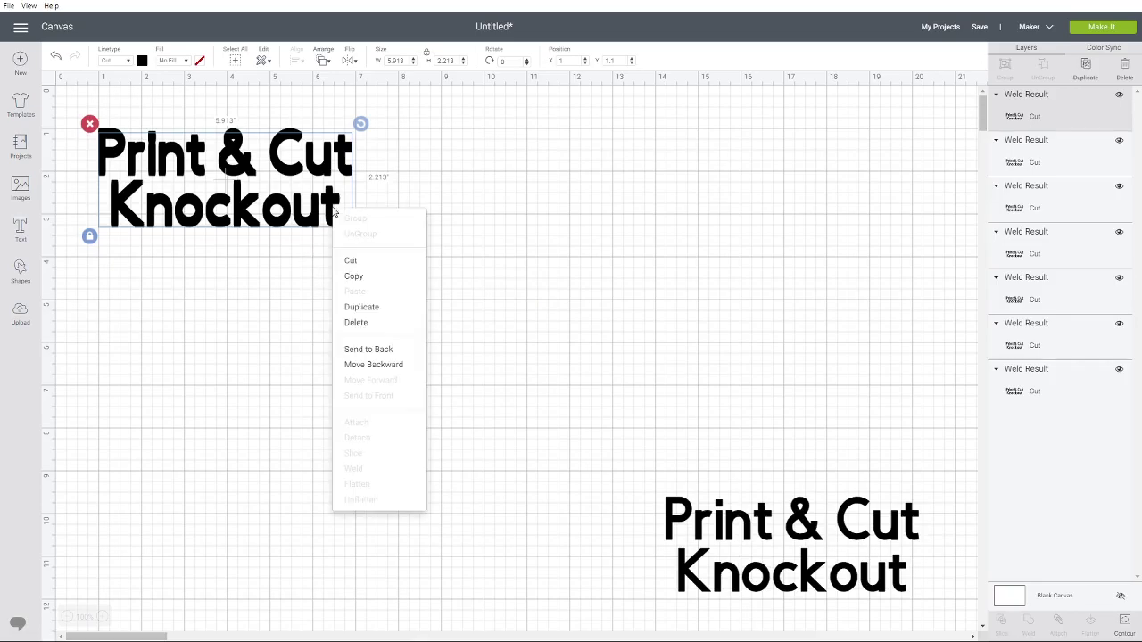
{"action": "left_click", "coordinate": [416, 308]}
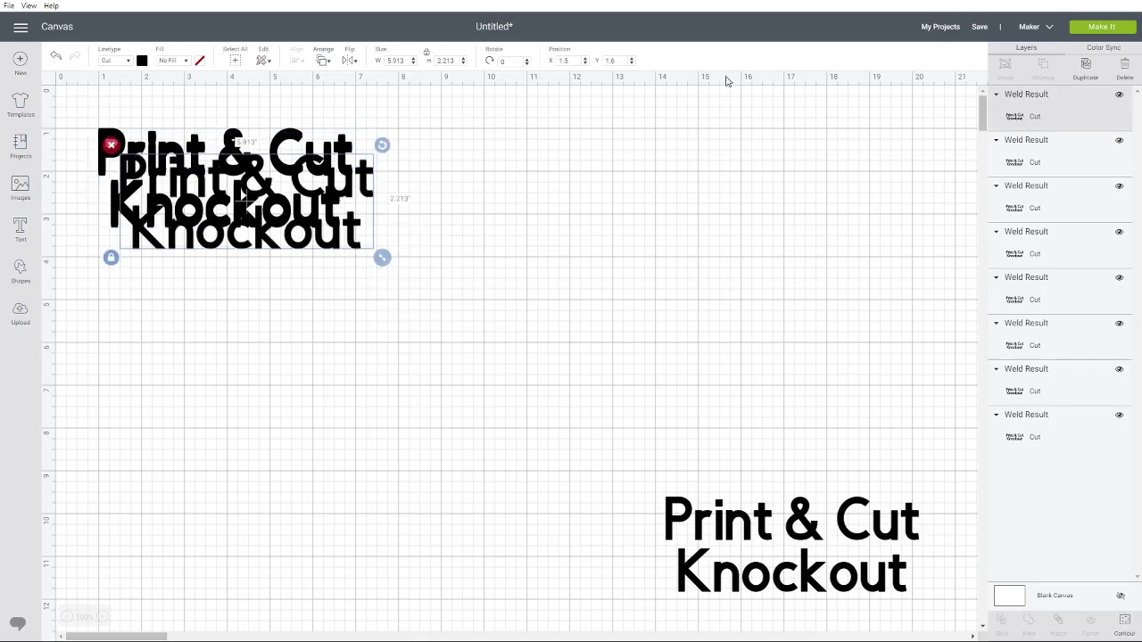
{"action": "left_click", "coordinate": [563, 61]}
{"action": "key", "text": "Tab"}
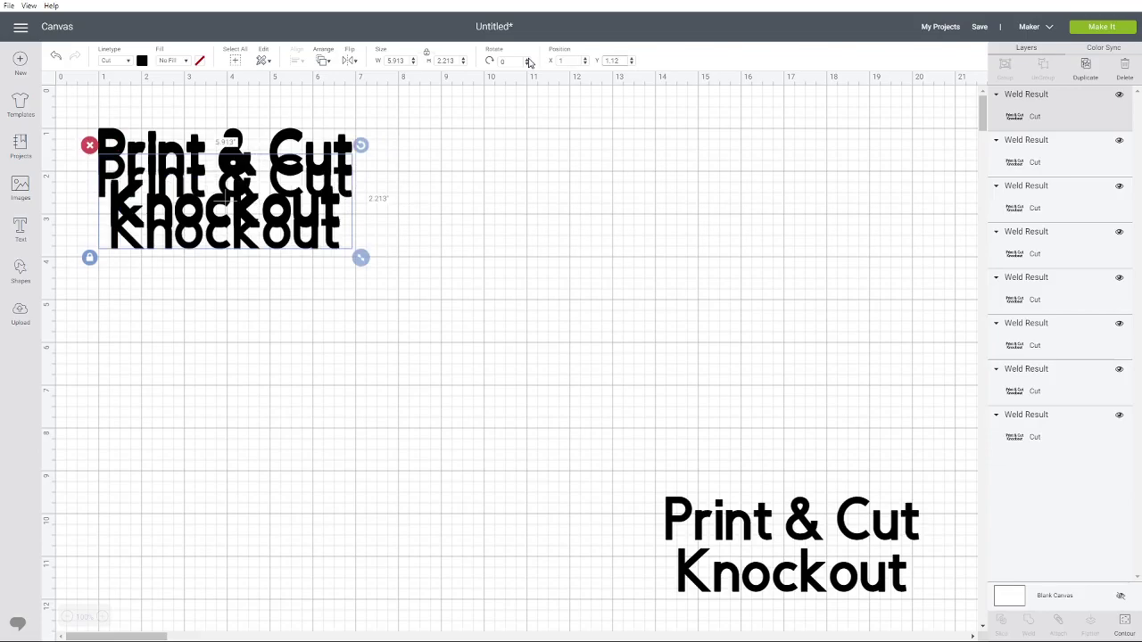
{"action": "type", "text": "1.12"}
{"action": "key", "text": "Return"}
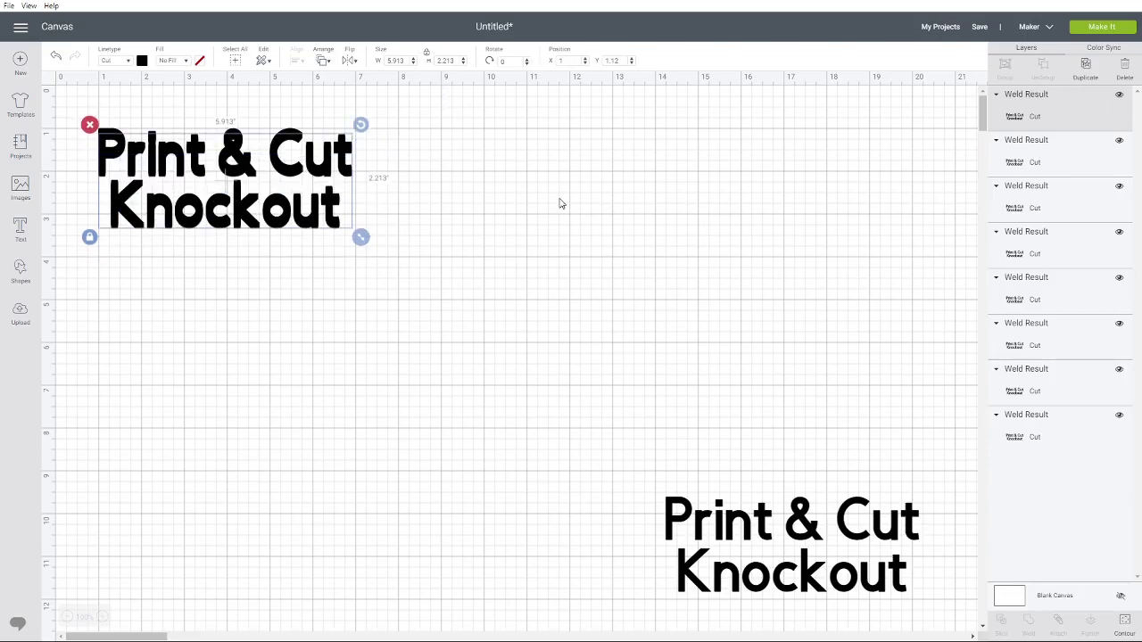
Step: Add another duplicate to the text stack and position it at X 1, Y 1.14
{"action": "right_click", "coordinate": [326, 171]}
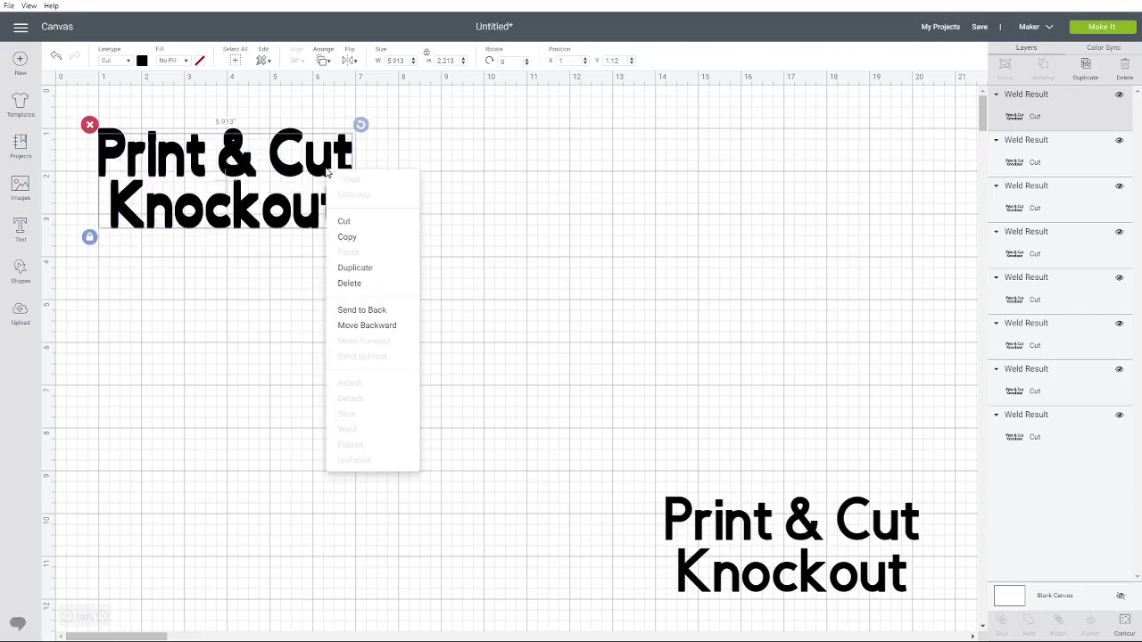
{"action": "left_click", "coordinate": [371, 270]}
{"action": "left_click", "coordinate": [564, 59]}
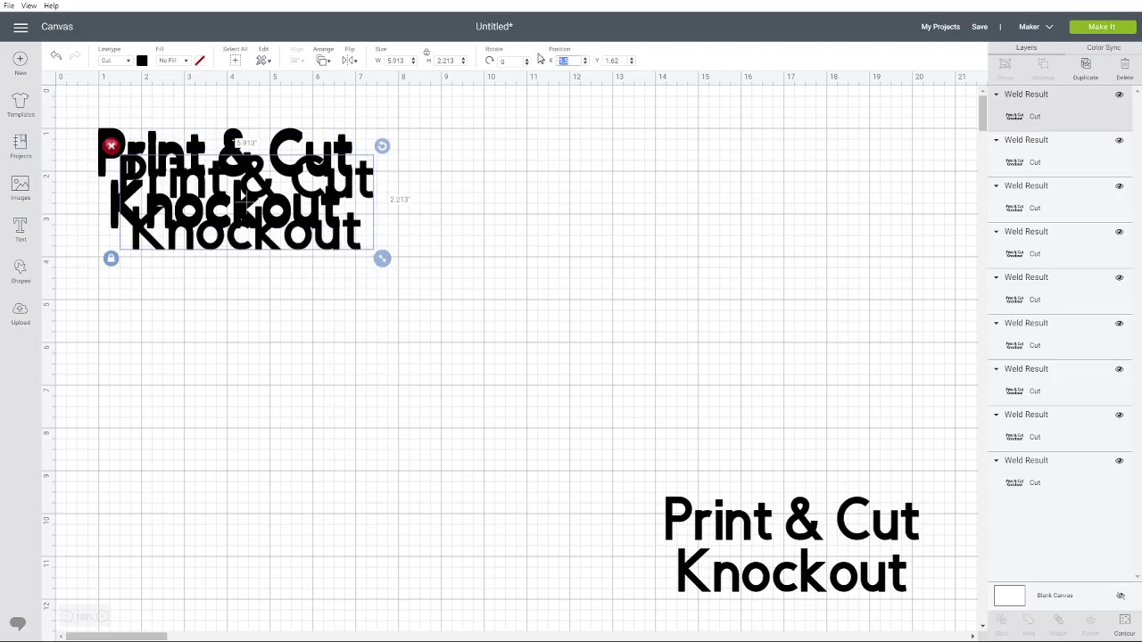
{"action": "type", "text": "1"}
{"action": "key", "text": "Tab"}
{"action": "type", "text": "1"}
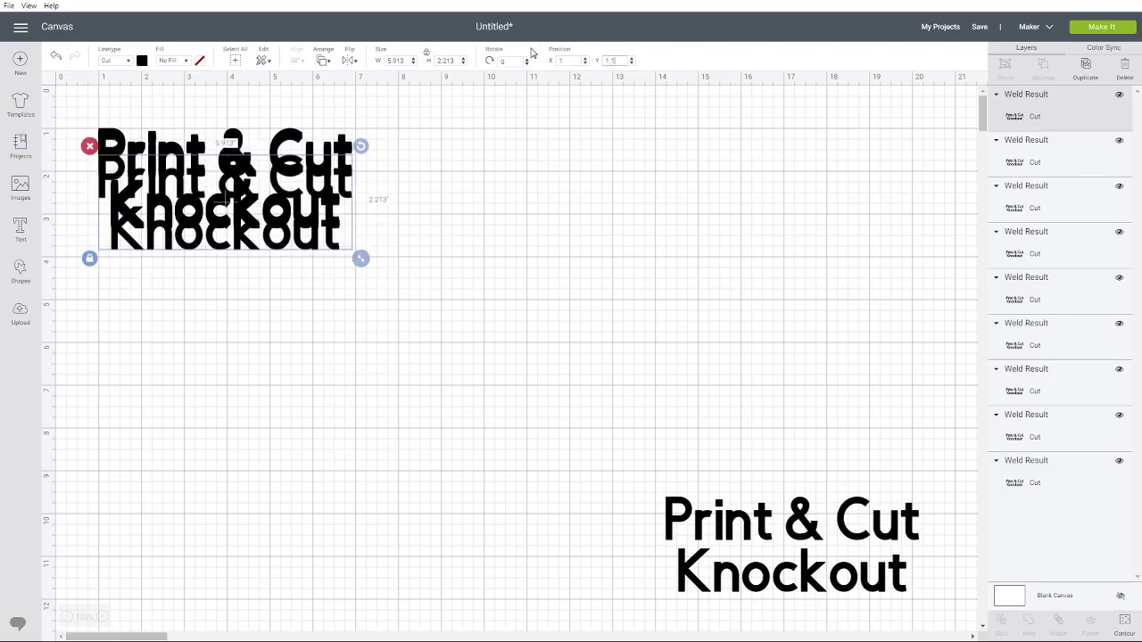
{"action": "type", "text": ".14"}
{"action": "key", "text": "Return"}
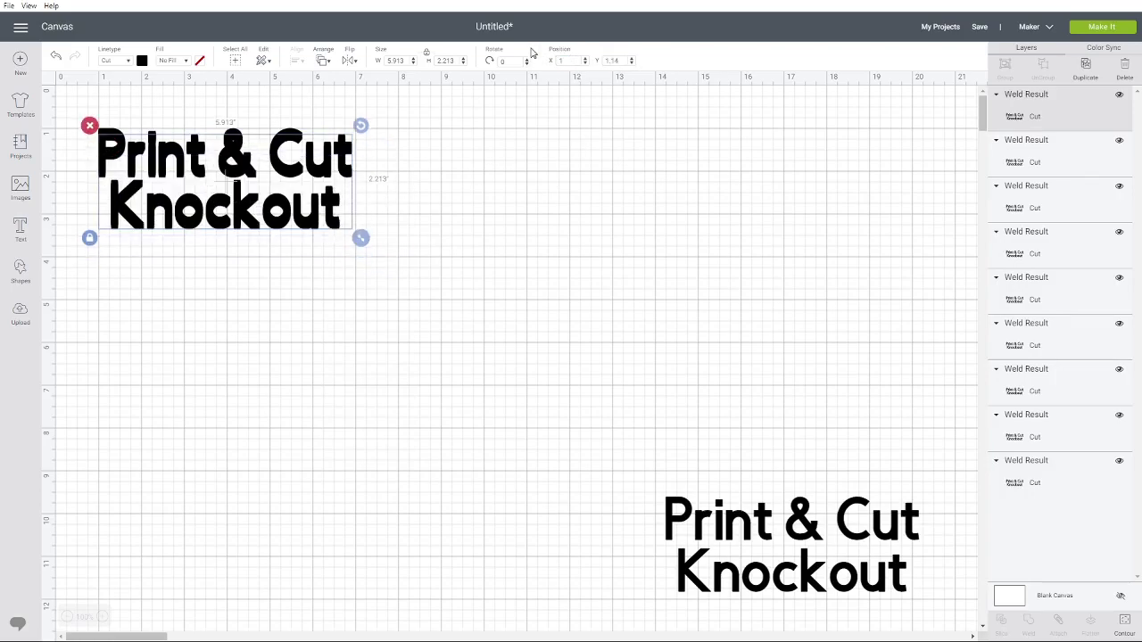
Step: Duplicate the topmost stacked text and place the new copy at X 1, Y 1.16
{"action": "right_click", "coordinate": [348, 145]}
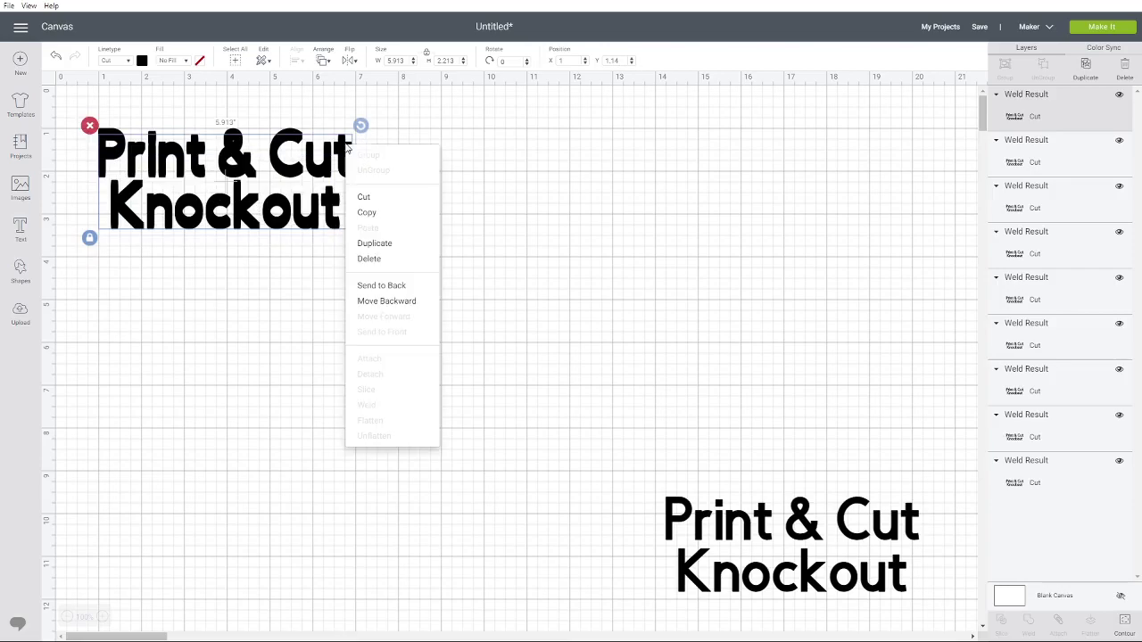
{"action": "left_click", "coordinate": [396, 247]}
{"action": "left_click", "coordinate": [574, 61]}
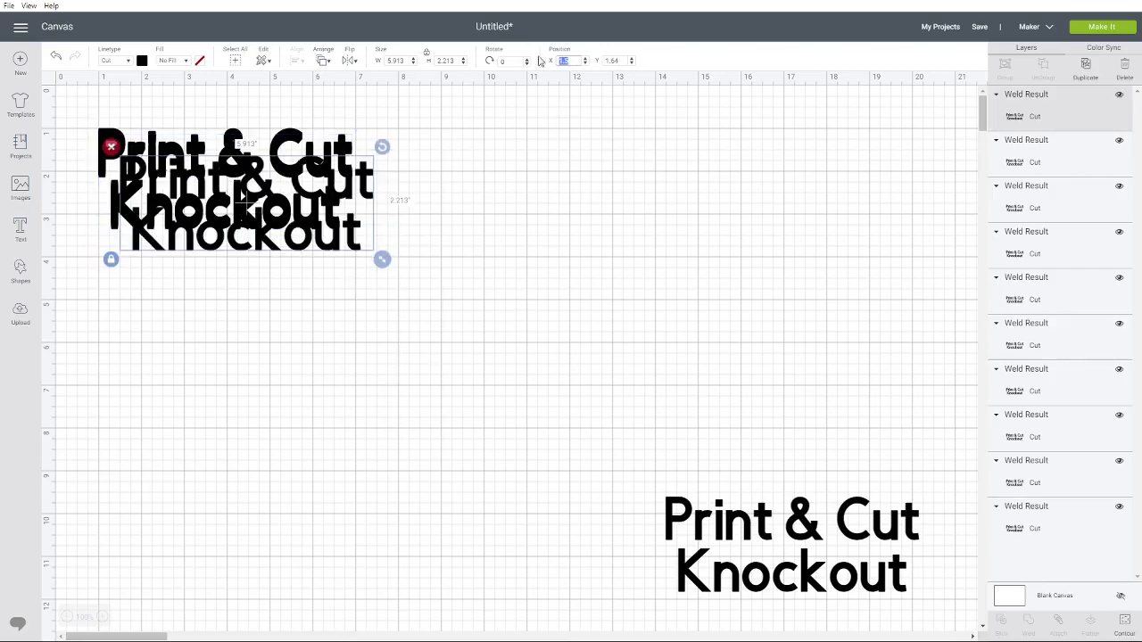
{"action": "type", "text": "1"}
{"action": "key", "text": "Tab"}
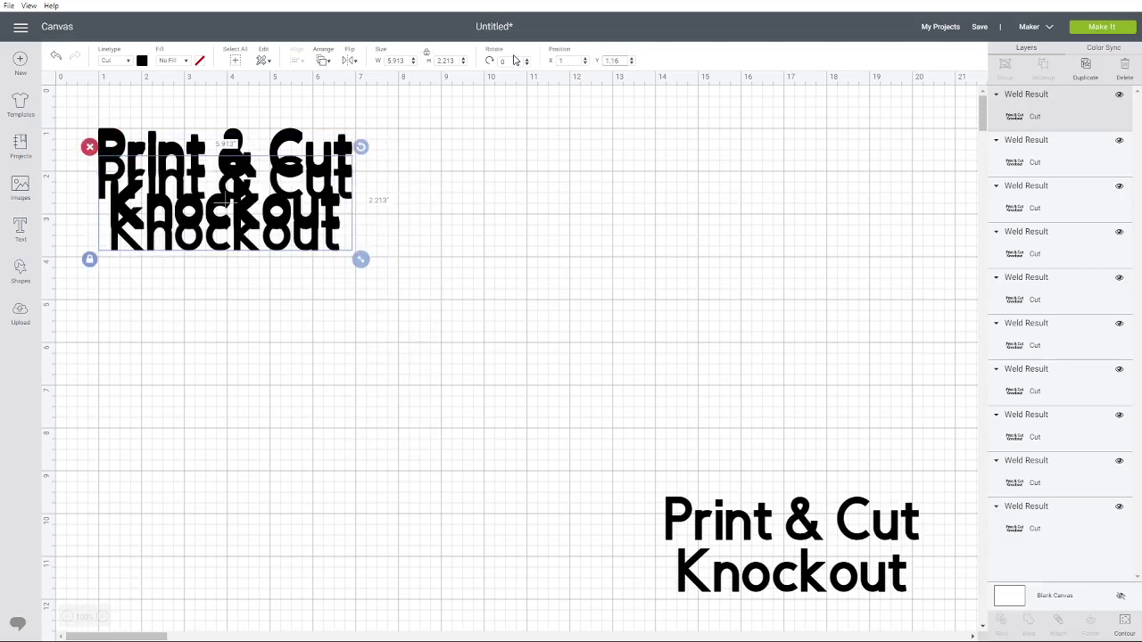
{"action": "type", "text": "1.16"}
{"action": "key", "text": "Return"}
Step: Create one more duplicate of the stacked text and set its position to X 1, Y 1.18
{"action": "right_click", "coordinate": [348, 156]}
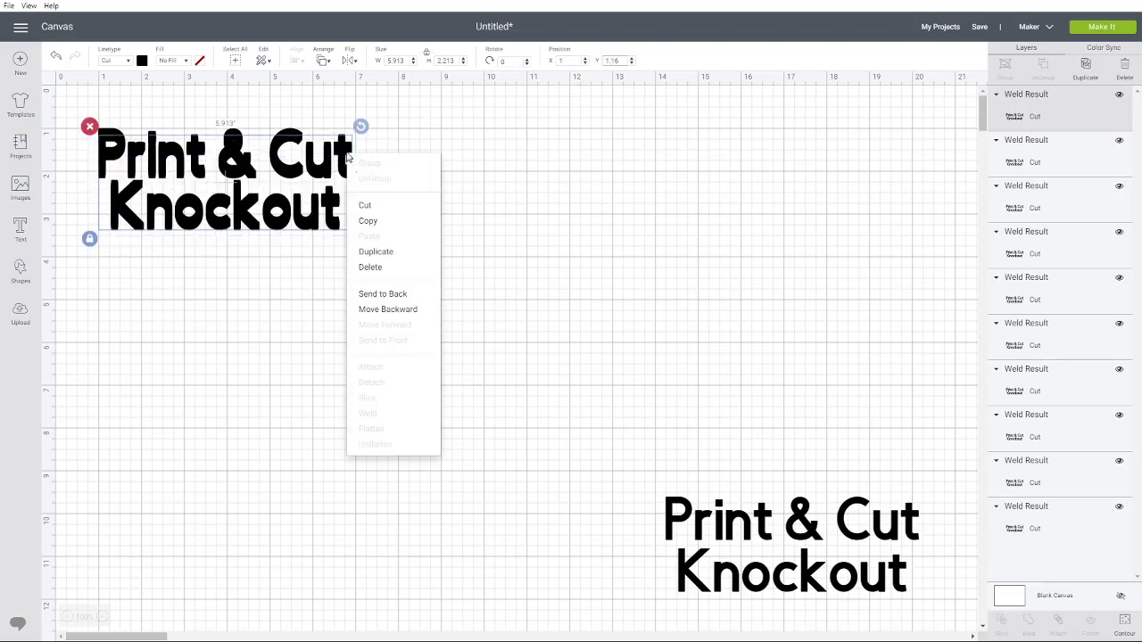
{"action": "left_click", "coordinate": [384, 252]}
{"action": "left_click", "coordinate": [571, 61]}
{"action": "type", "text": "1"}
{"action": "key", "text": "Tab"}
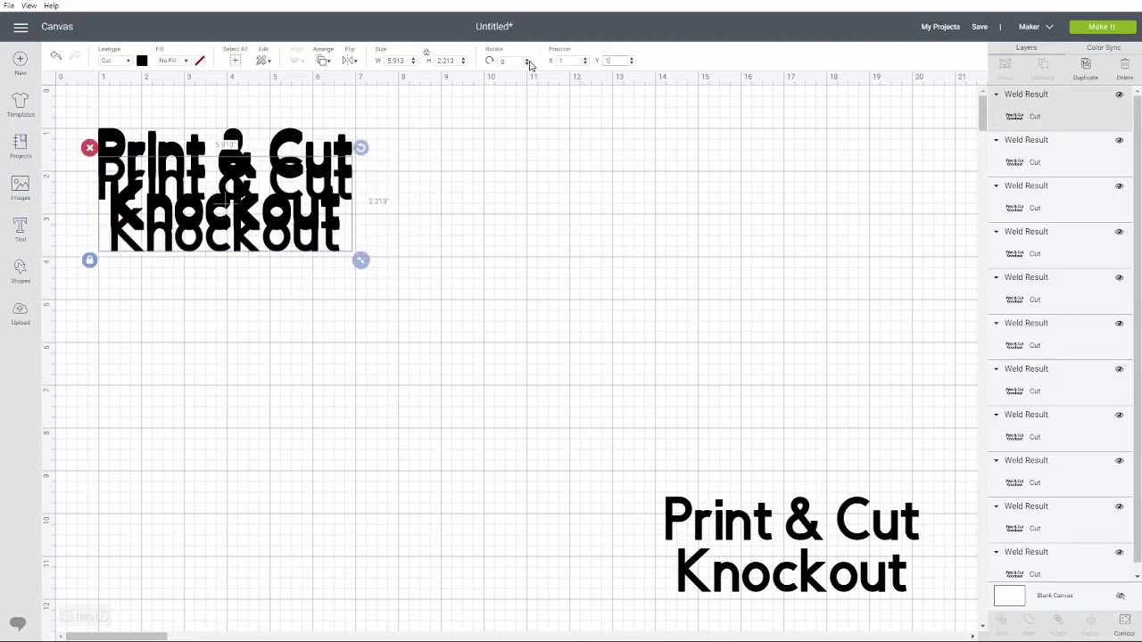
{"action": "key", "text": "Return"}
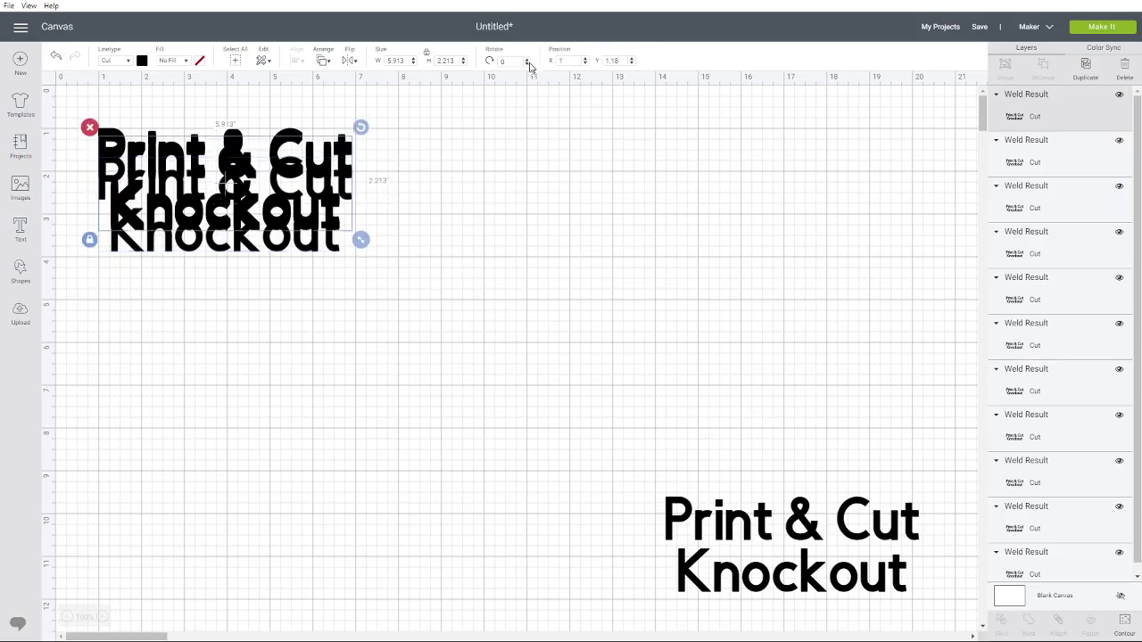
Step: Duplicate the topmost copy once more and position the new one at X 1, Y 1.2
{"action": "right_click", "coordinate": [344, 152]}
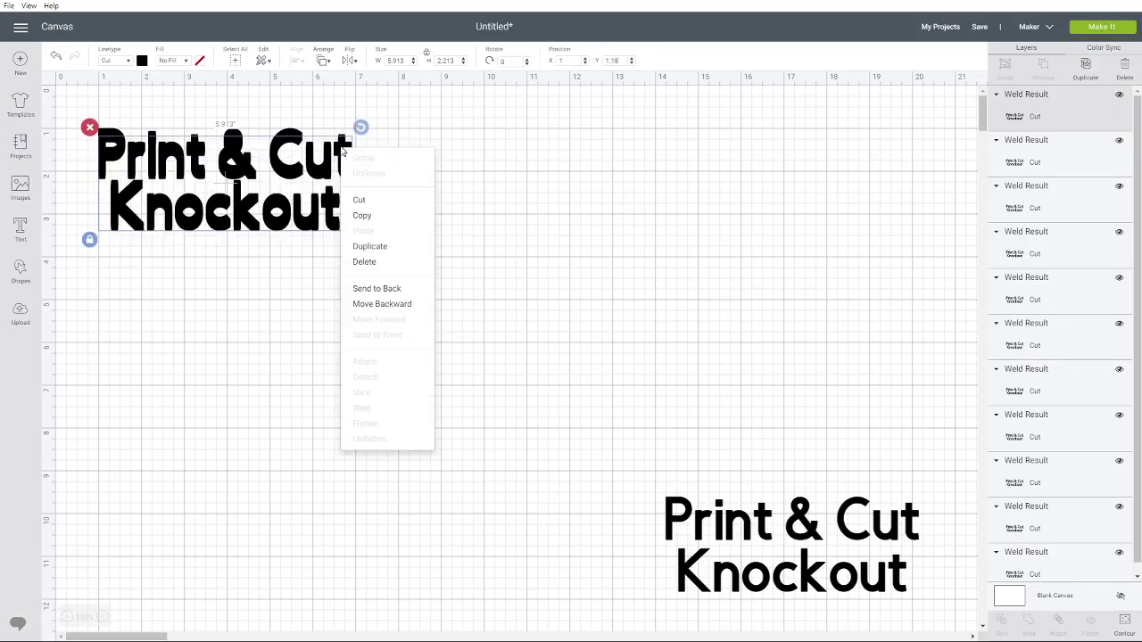
{"action": "left_click", "coordinate": [375, 246]}
{"action": "left_click", "coordinate": [572, 60]}
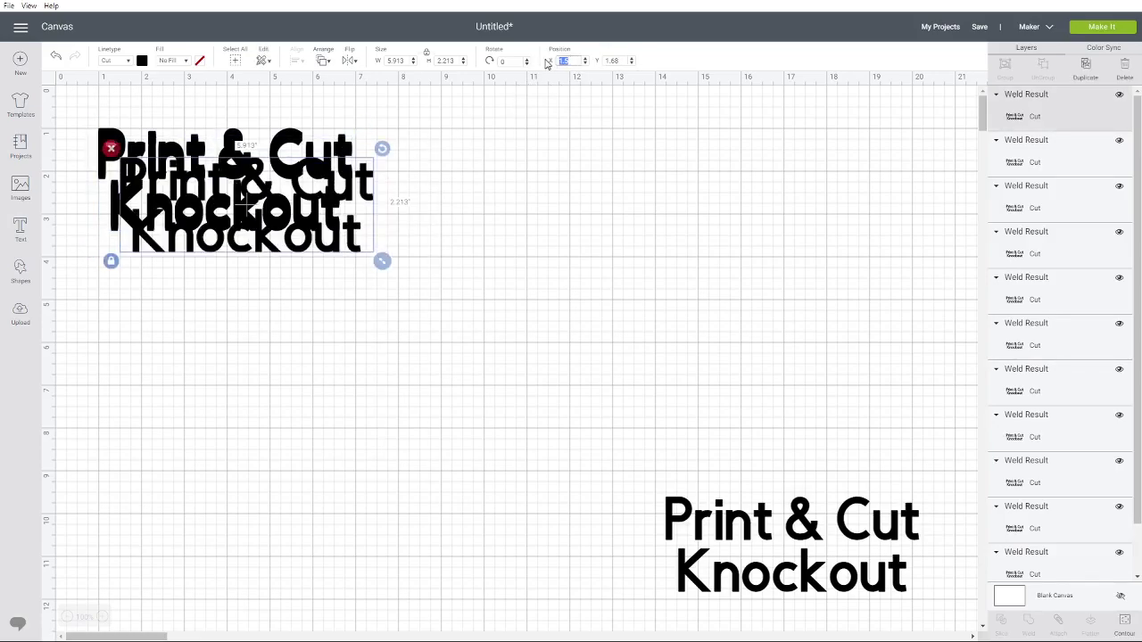
{"action": "type", "text": "1"}
{"action": "key", "text": "Tab"}
{"action": "key", "text": "shift+Tab"}
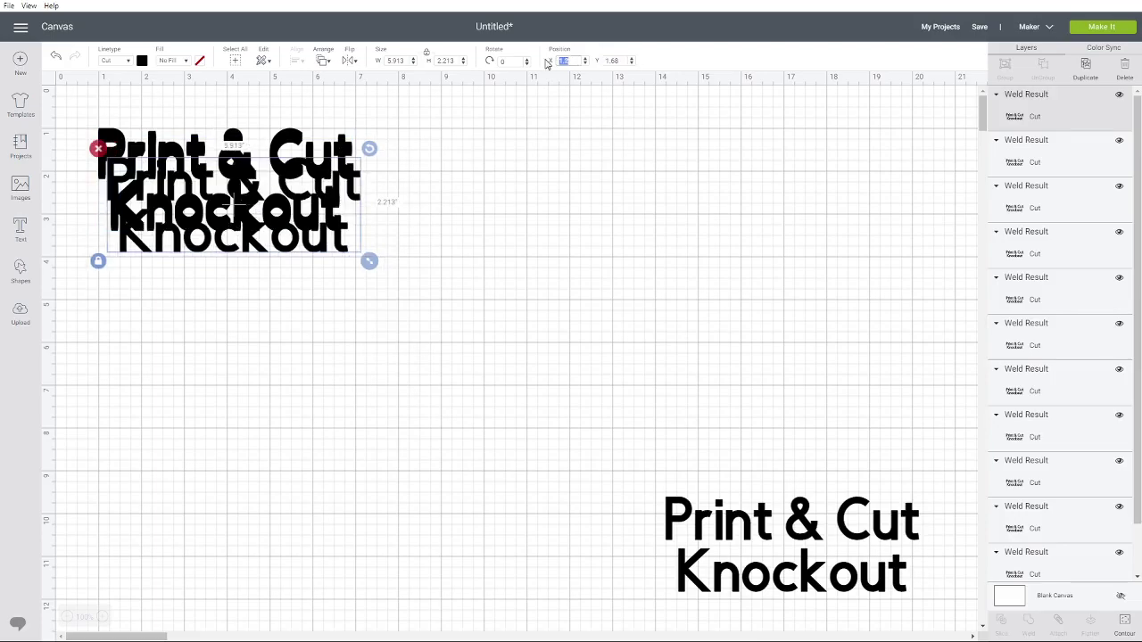
{"action": "type", "text": "1"}
{"action": "key", "text": "Tab"}
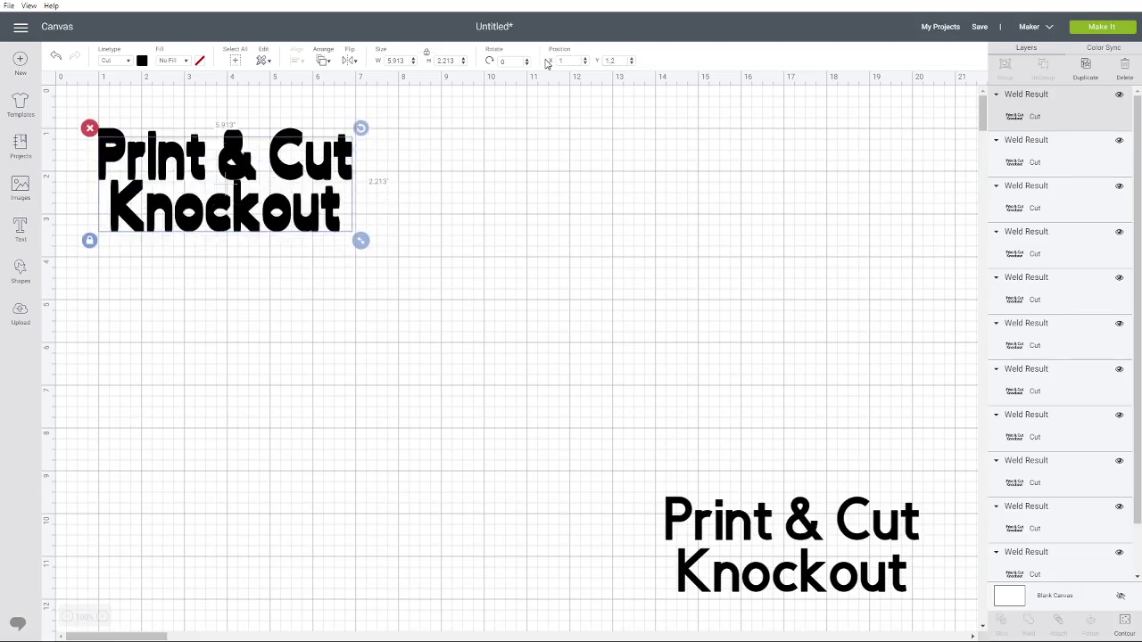
Step: Select all the vertically offset copies in the upper text stack and weld them into one shape
{"action": "left_click", "coordinate": [381, 186]}
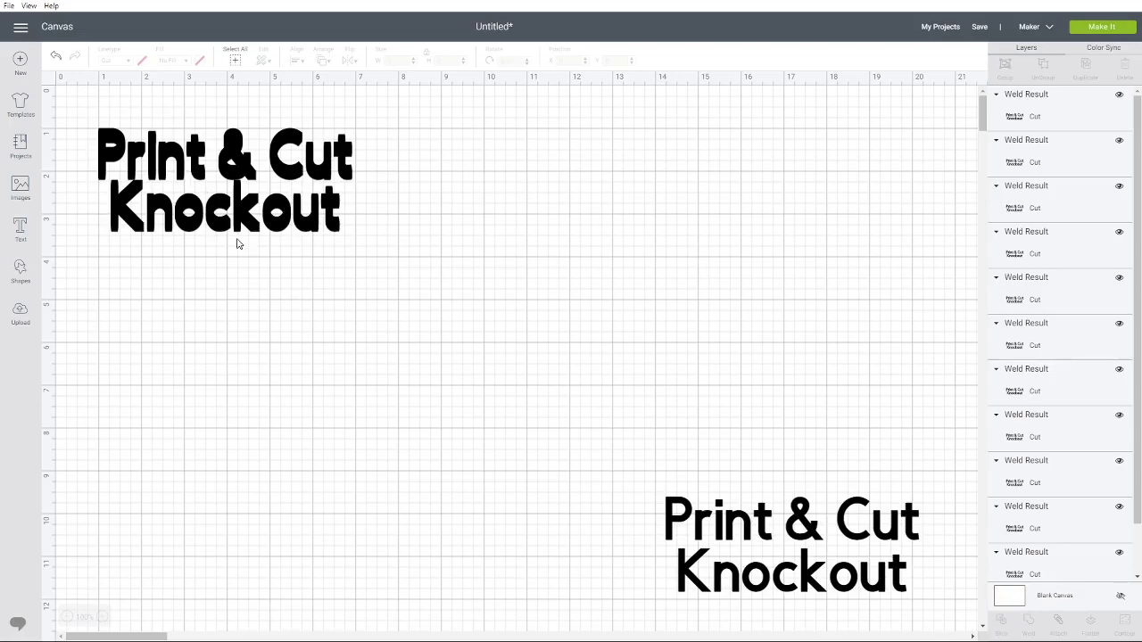
{"action": "left_click_drag", "start_coordinate": [77, 99], "coordinate": [408, 263]}
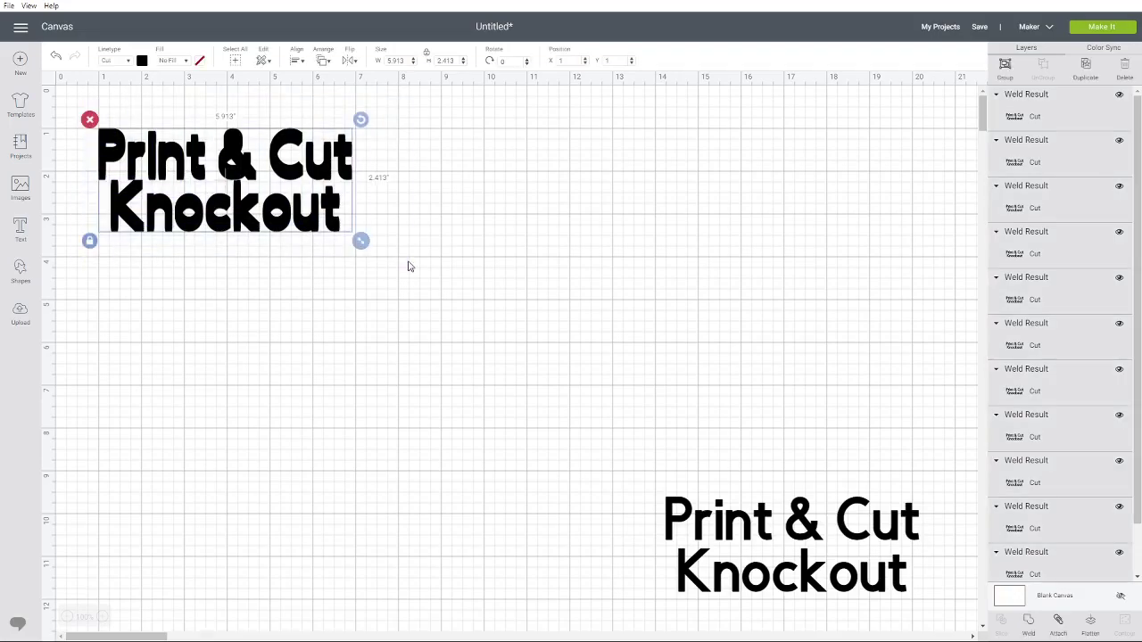
{"action": "left_click", "coordinate": [1028, 628]}
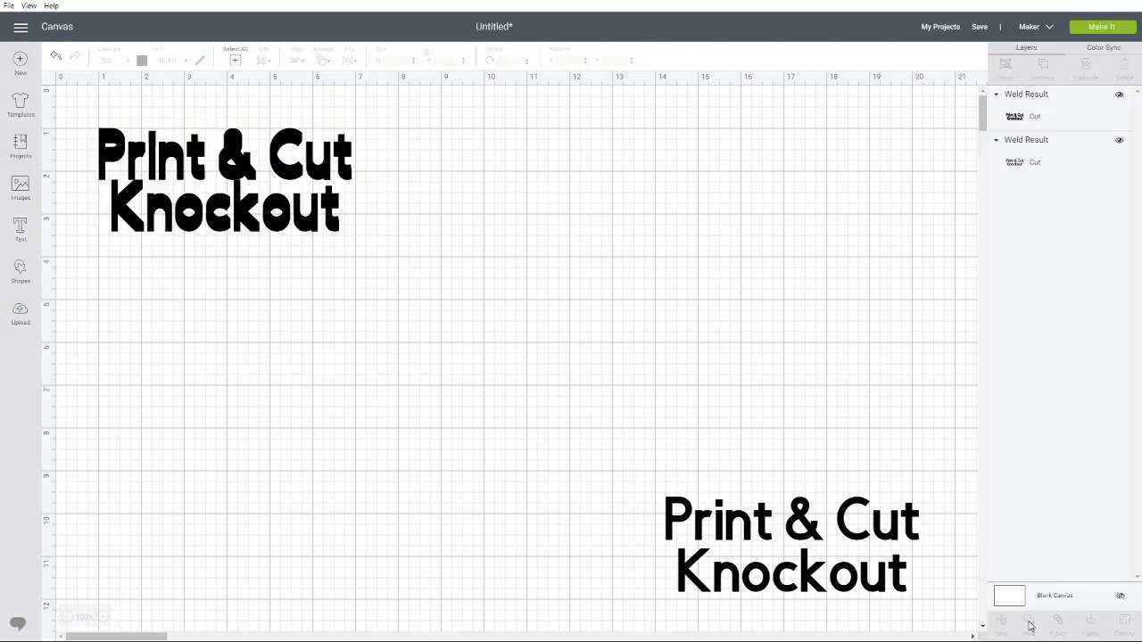
Step: Duplicate the newly welded thick text and offset the copy horizontally to X 1.02, Y 1
{"action": "left_click", "coordinate": [295, 176]}
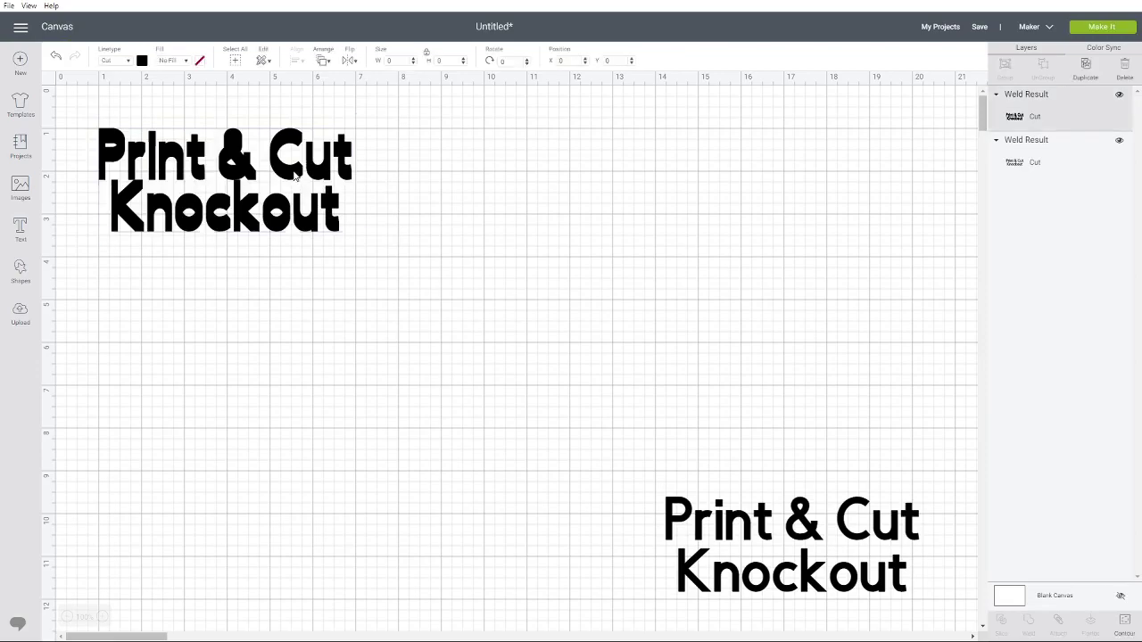
{"action": "right_click", "coordinate": [286, 172]}
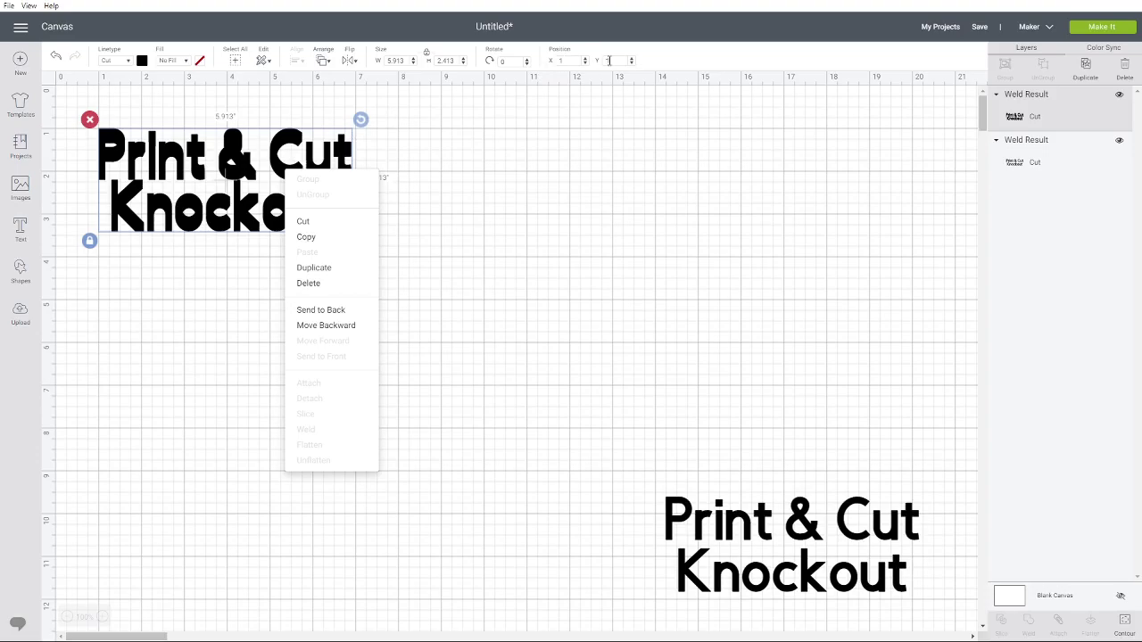
{"action": "left_click", "coordinate": [337, 269]}
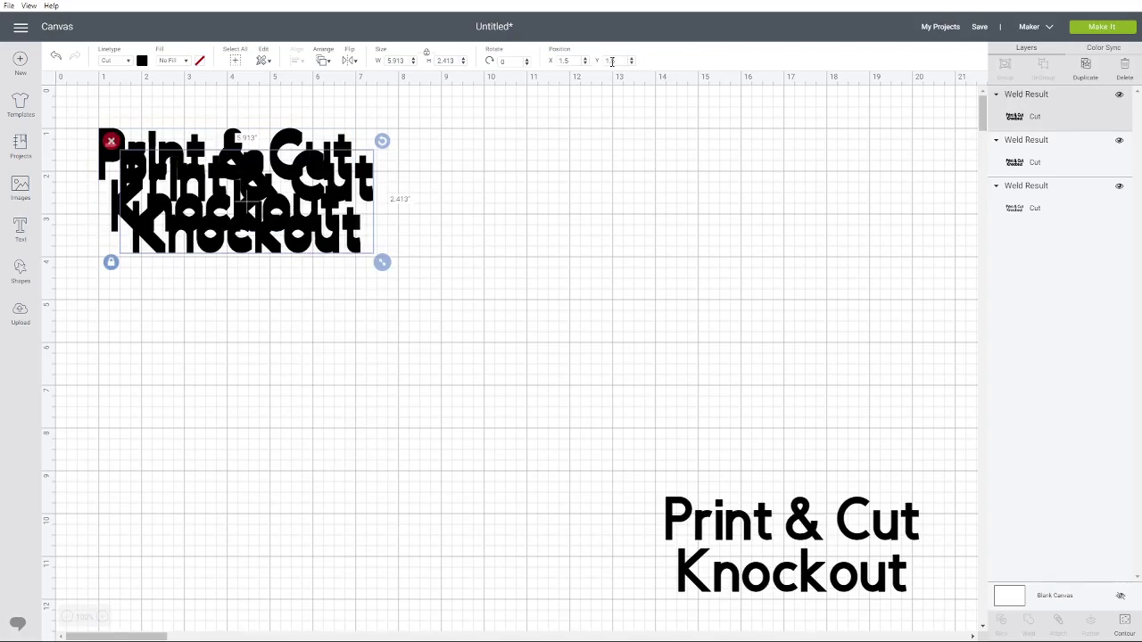
{"action": "left_click", "coordinate": [566, 60]}
{"action": "type", "text": "1.02"}
{"action": "key", "text": "Tab"}
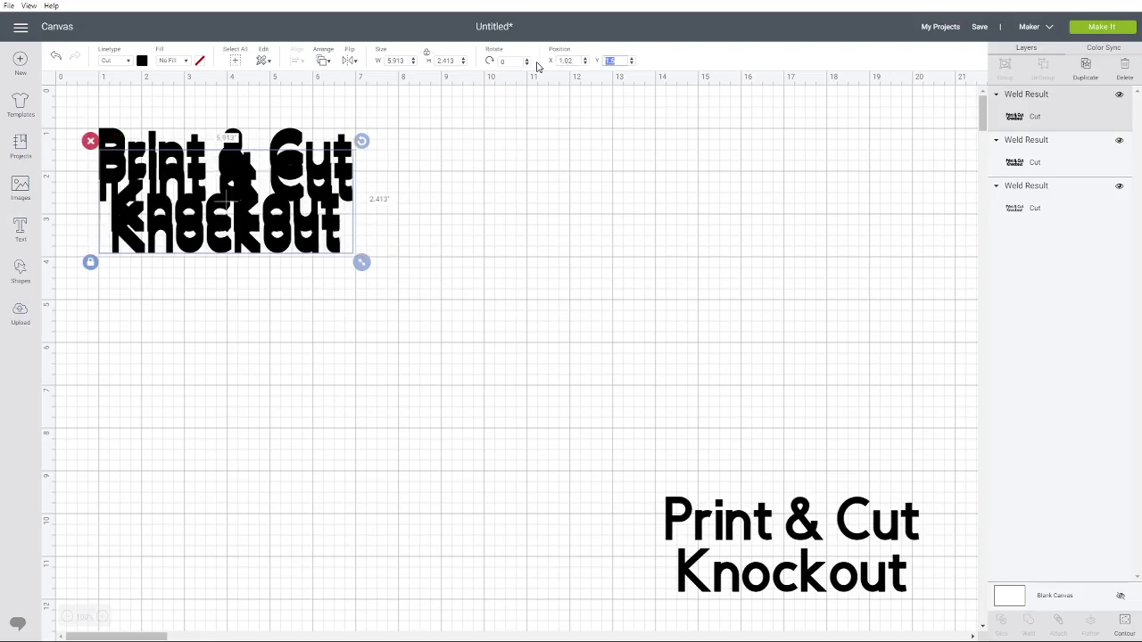
{"action": "type", "text": "1"}
{"action": "key", "text": "Return"}
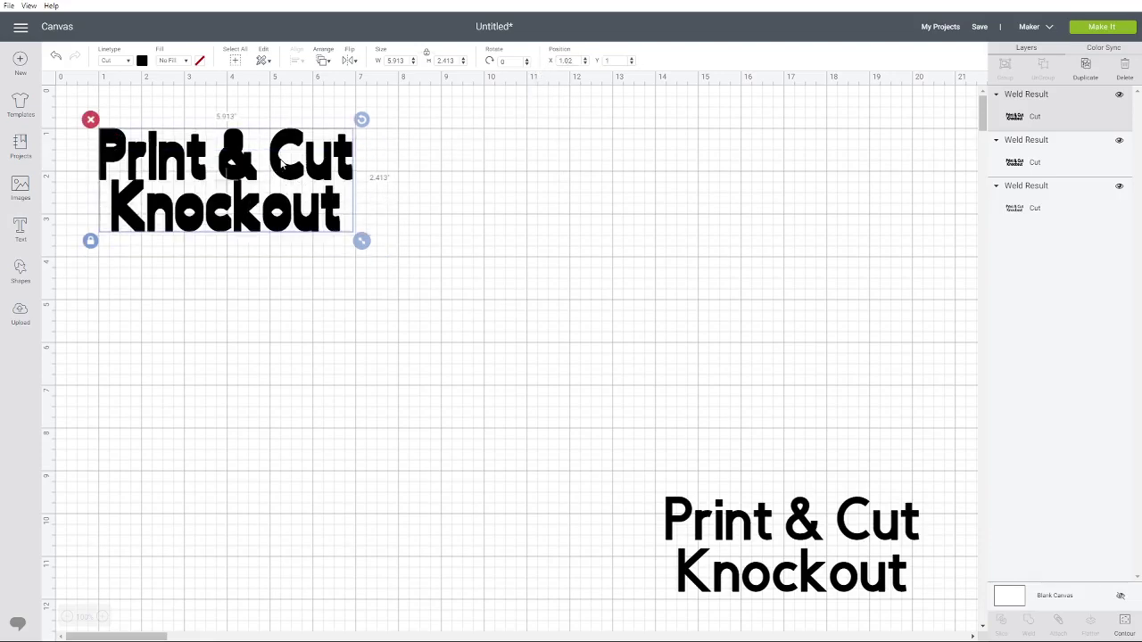
Step: Duplicate the horizontally offset copy and position the new one at X 1.04, Y 1
{"action": "right_click", "coordinate": [281, 162]}
{"action": "left_click", "coordinate": [351, 260]}
{"action": "left_click", "coordinate": [567, 60]}
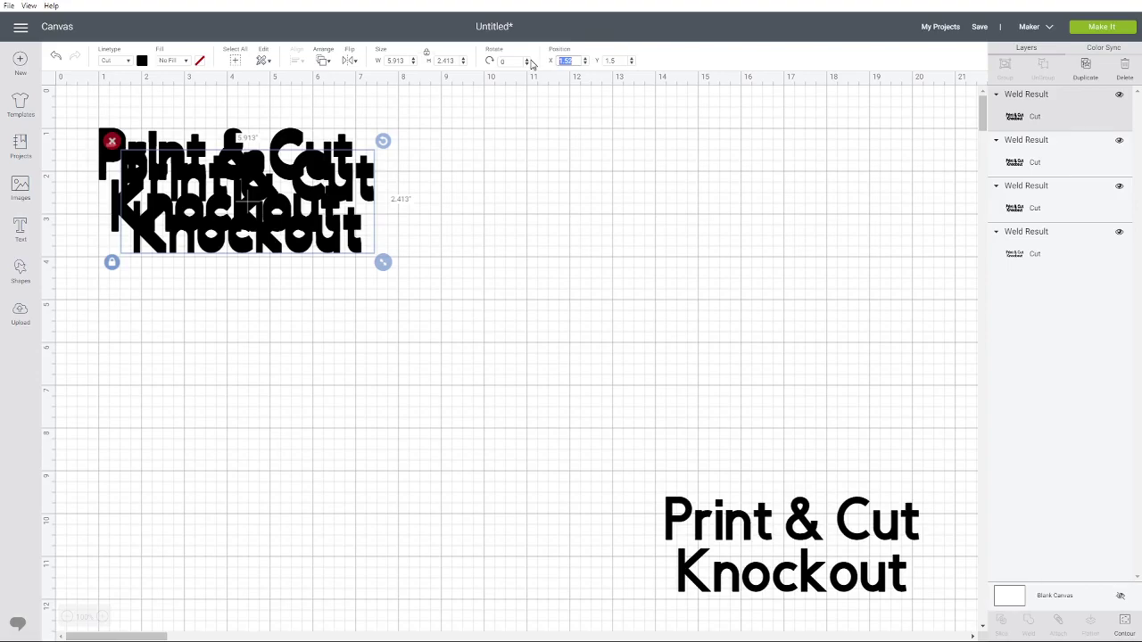
{"action": "type", "text": "1"}
{"action": "key", "text": "Tab"}
{"action": "type", "text": "1"}
{"action": "key", "text": "Return"}
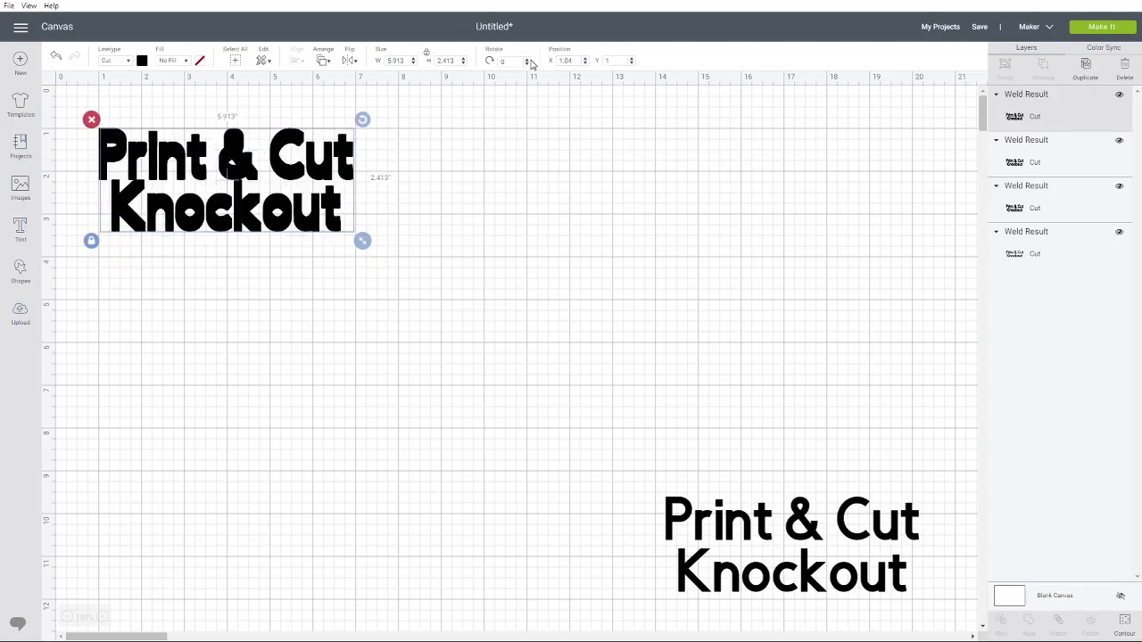
Step: Add another duplicate of the thick text and position it at X 1.06, Y 1
{"action": "right_click", "coordinate": [350, 162]}
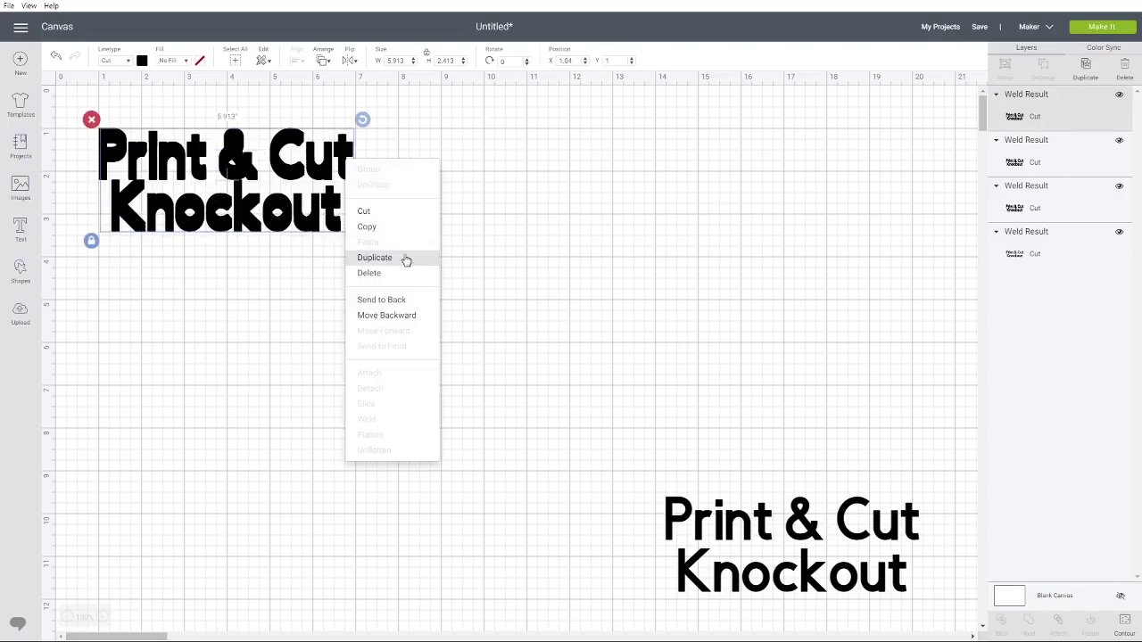
{"action": "left_click", "coordinate": [365, 258]}
{"action": "left_click", "coordinate": [565, 60]}
{"action": "type", "text": "1"}
{"action": "key", "text": "Tab"}
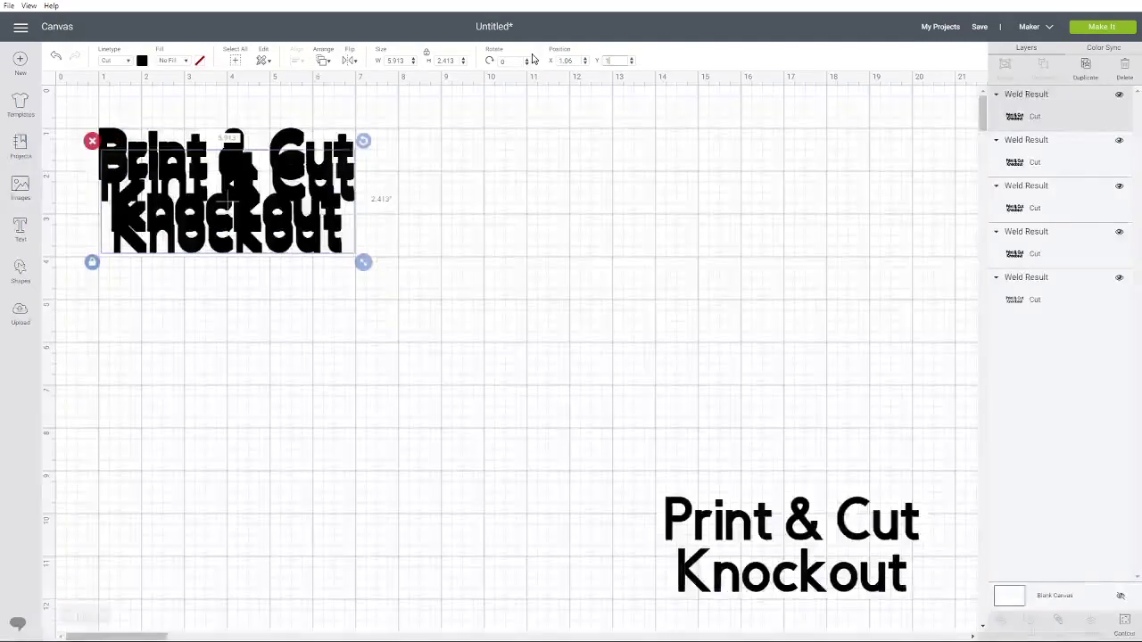
{"action": "type", "text": "1"}
{"action": "key", "text": "Return"}
Step: Duplicate the topmost thick text copy and position the duplicate at X 1.08, Y 1
{"action": "right_click", "coordinate": [308, 167]}
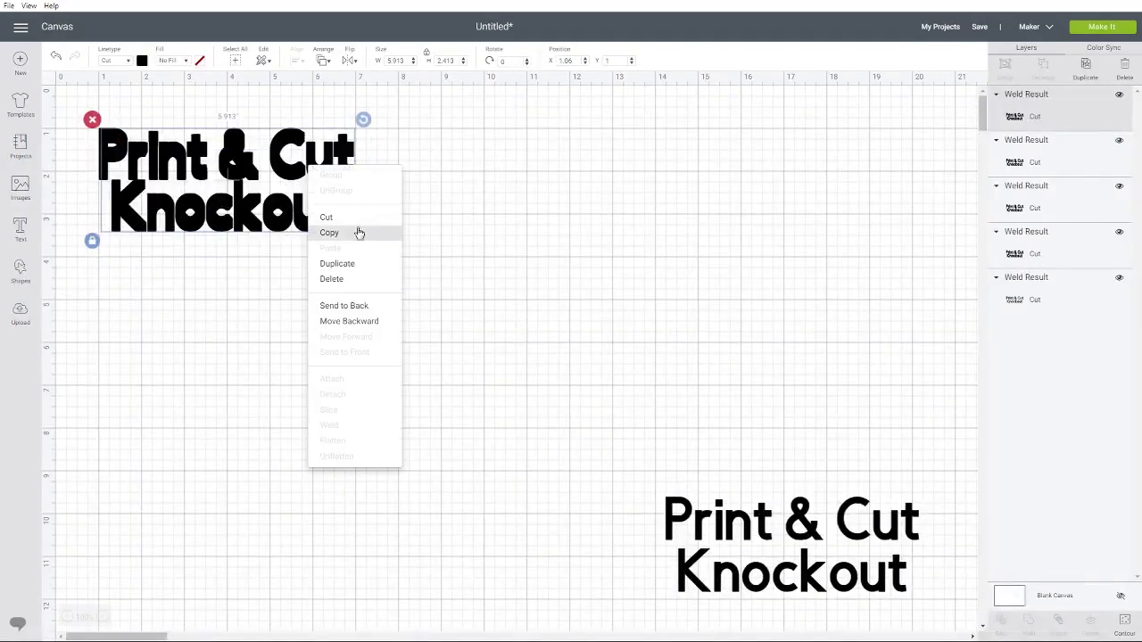
{"action": "left_click", "coordinate": [355, 262]}
{"action": "left_click", "coordinate": [573, 59]}
{"action": "left_click", "coordinate": [573, 59]}
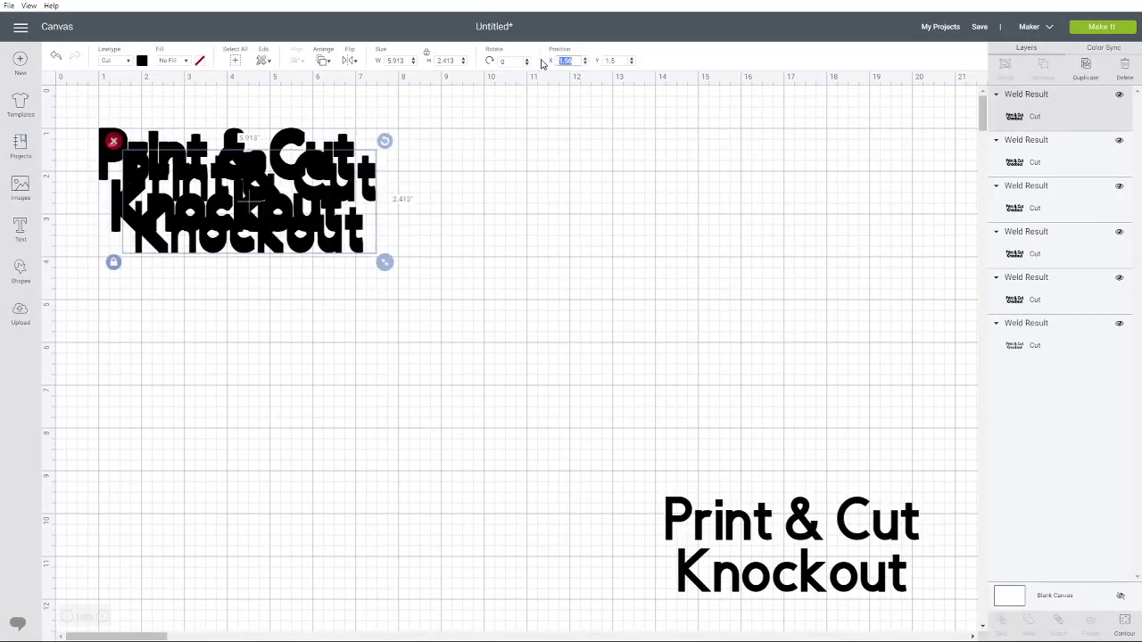
{"action": "type", "text": "1"}
{"action": "key", "text": "Tab"}
{"action": "type", "text": "1"}
{"action": "key", "text": "Return"}
Step: Duplicate the thick text copy at X 1.08 and open the new copy's X position for editing
{"action": "right_click", "coordinate": [341, 159]}
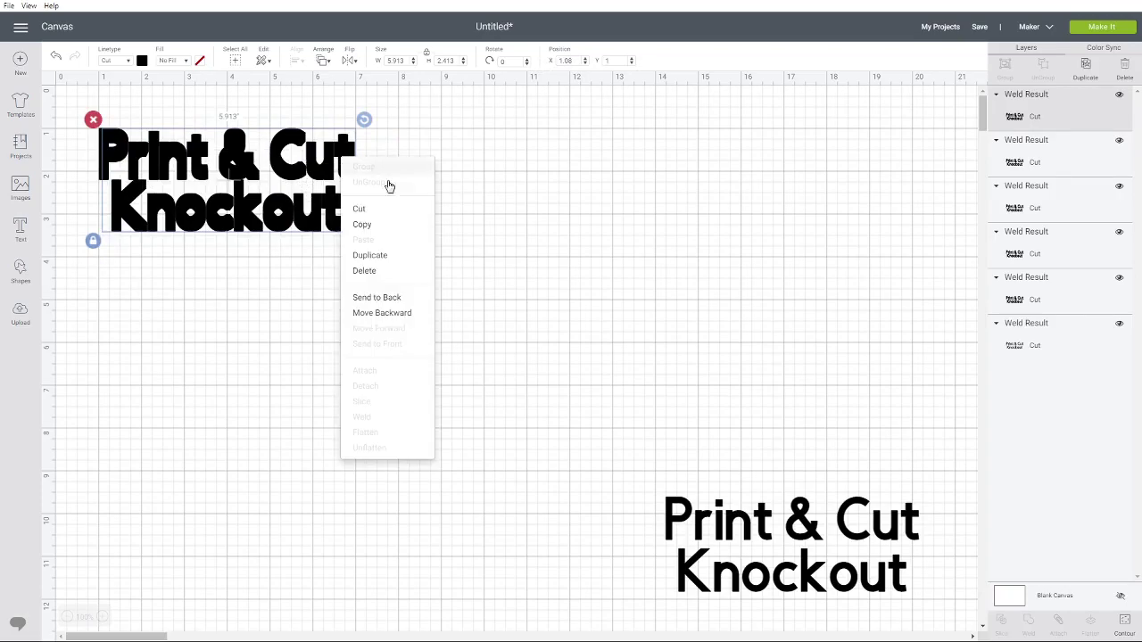
{"action": "left_click", "coordinate": [359, 256]}
{"action": "left_click", "coordinate": [568, 60]}
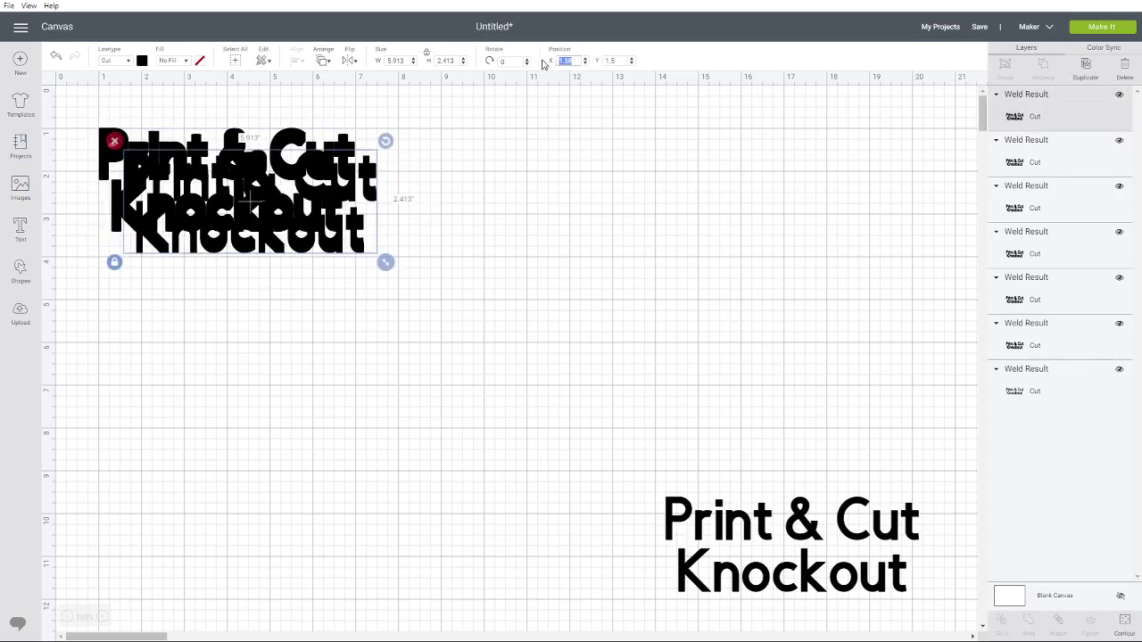
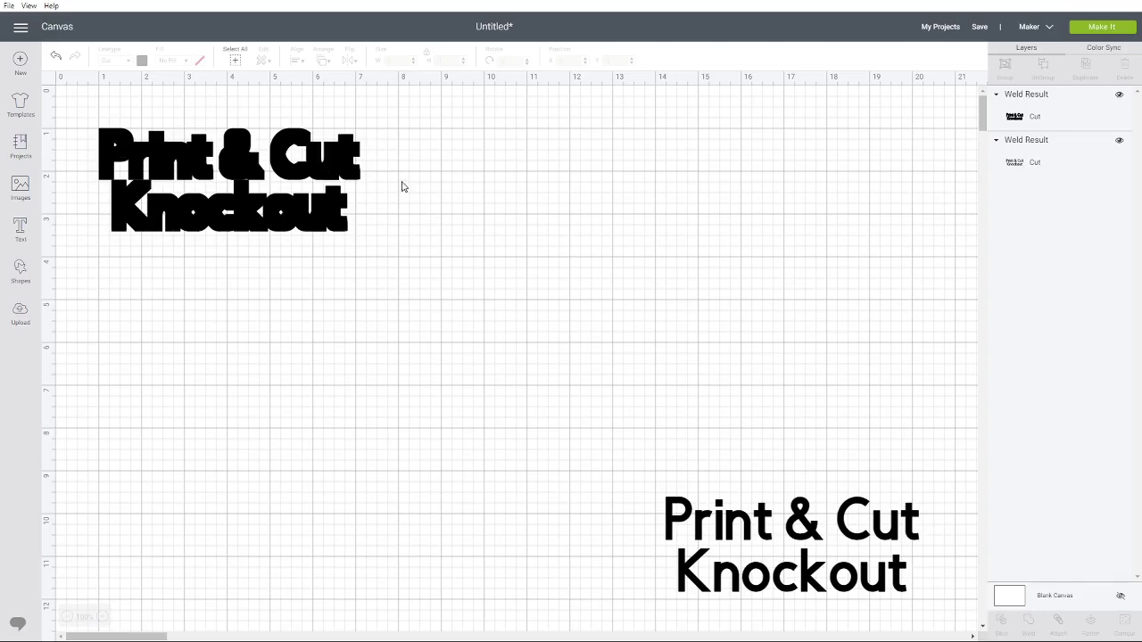
Step: Hide the inner contours of the welded thick text, including the opening inside the C of "Cut"
{"action": "left_click", "coordinate": [358, 165]}
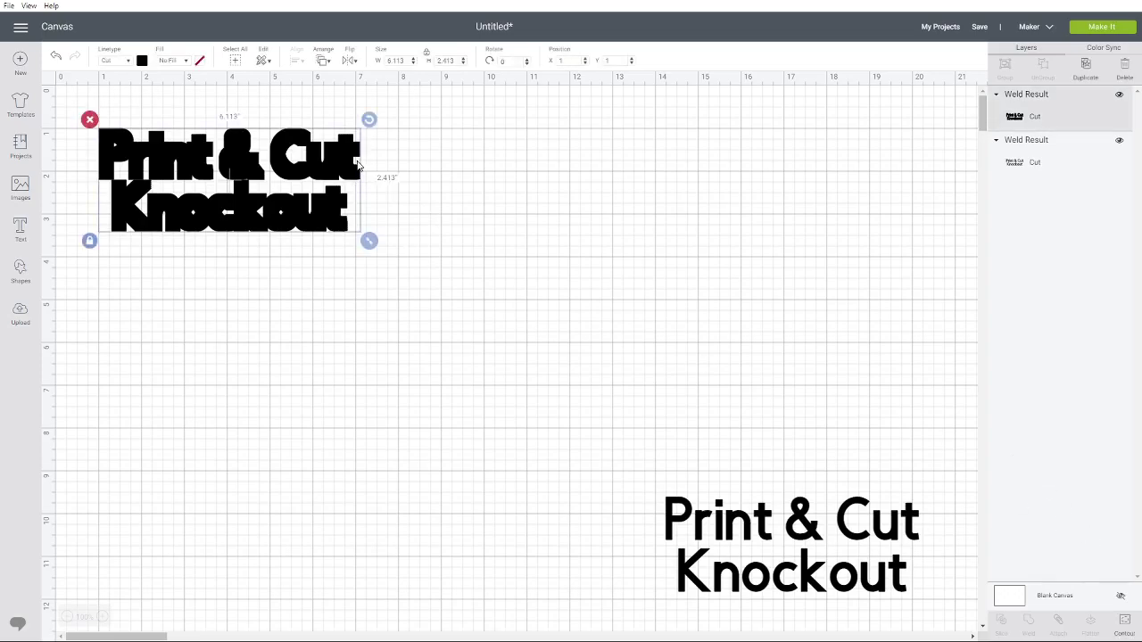
{"action": "left_click", "coordinate": [1126, 623]}
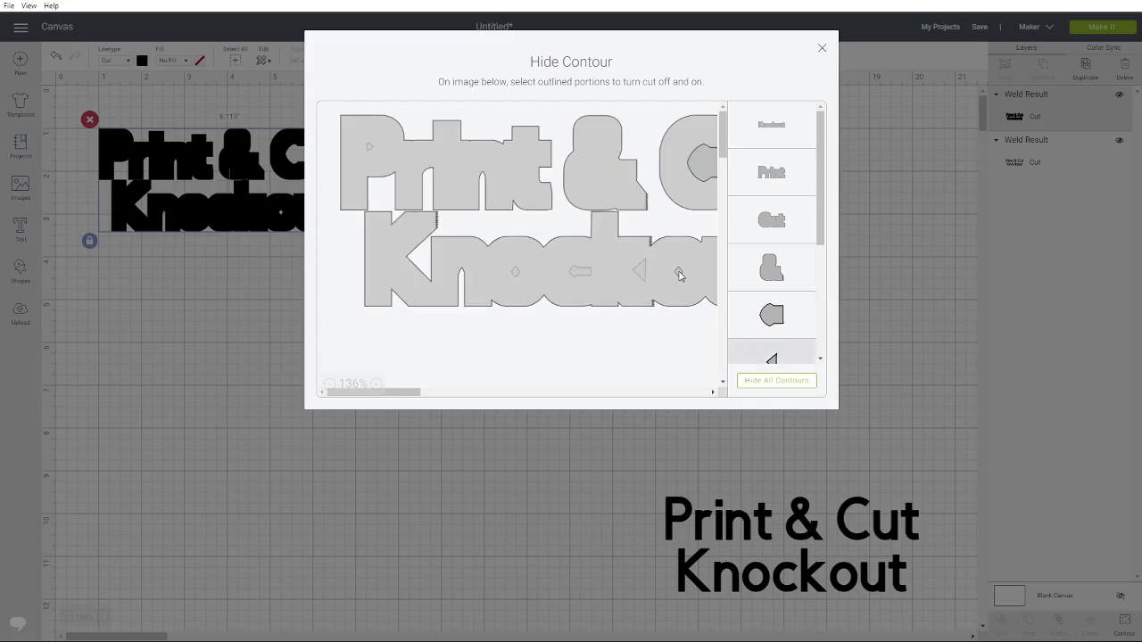
{"action": "left_click_drag", "start_coordinate": [420, 391], "coordinate": [466, 393]}
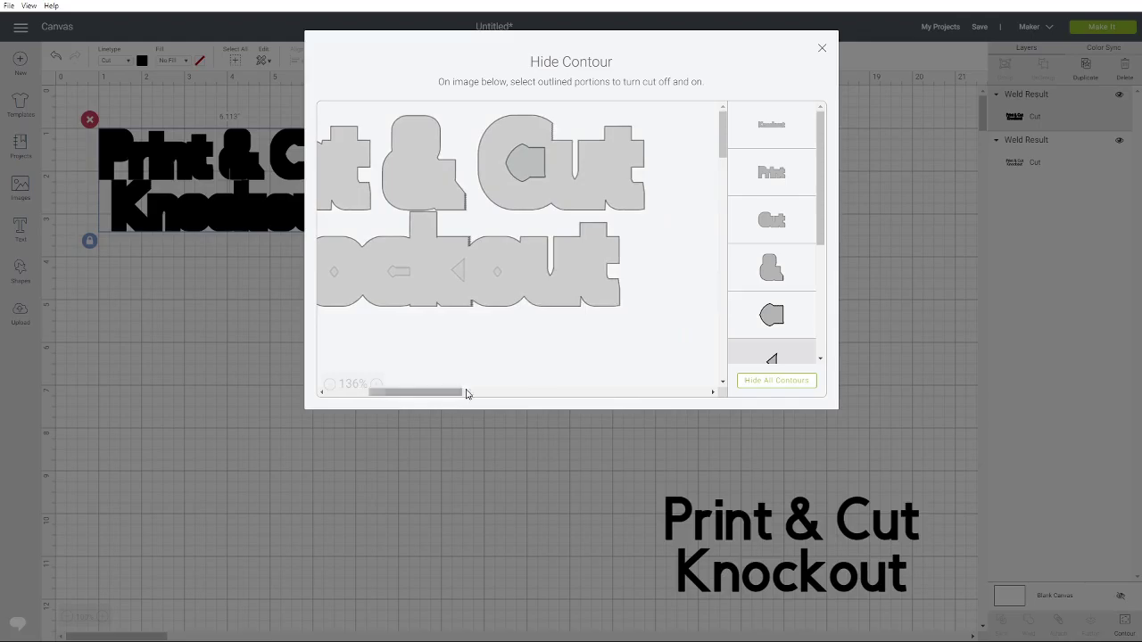
{"action": "left_click", "coordinate": [528, 168]}
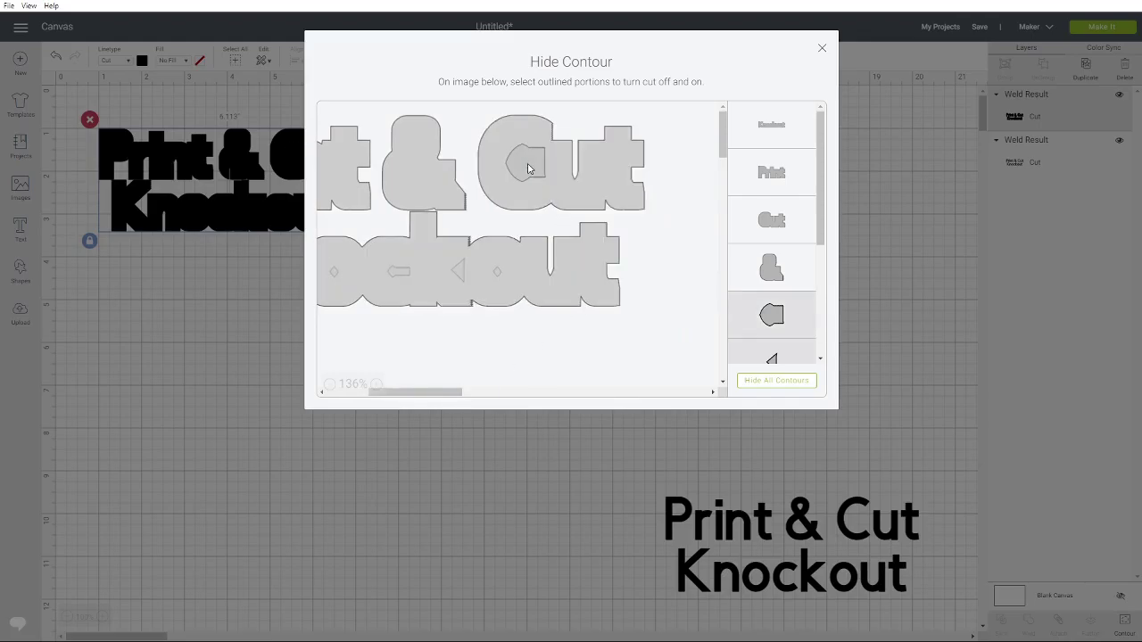
{"action": "left_click", "coordinate": [821, 50]}
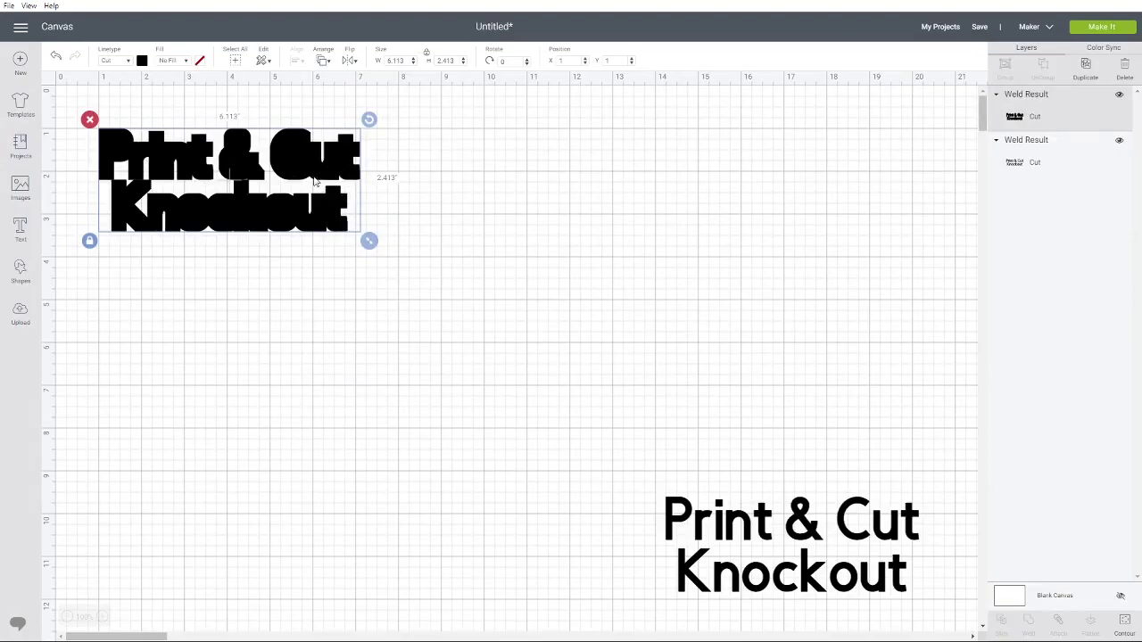
{"action": "left_click", "coordinate": [487, 230]}
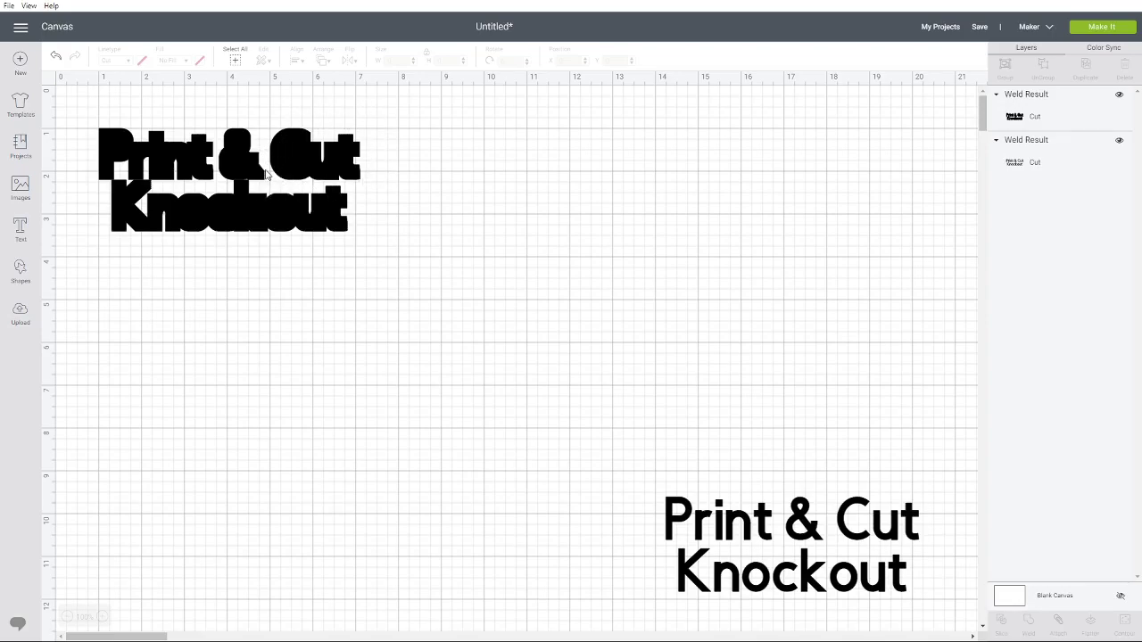
Step: Duplicate the filled-in thick text and offset the copy vertically to X 1, Y 1.02
{"action": "left_click", "coordinate": [298, 213]}
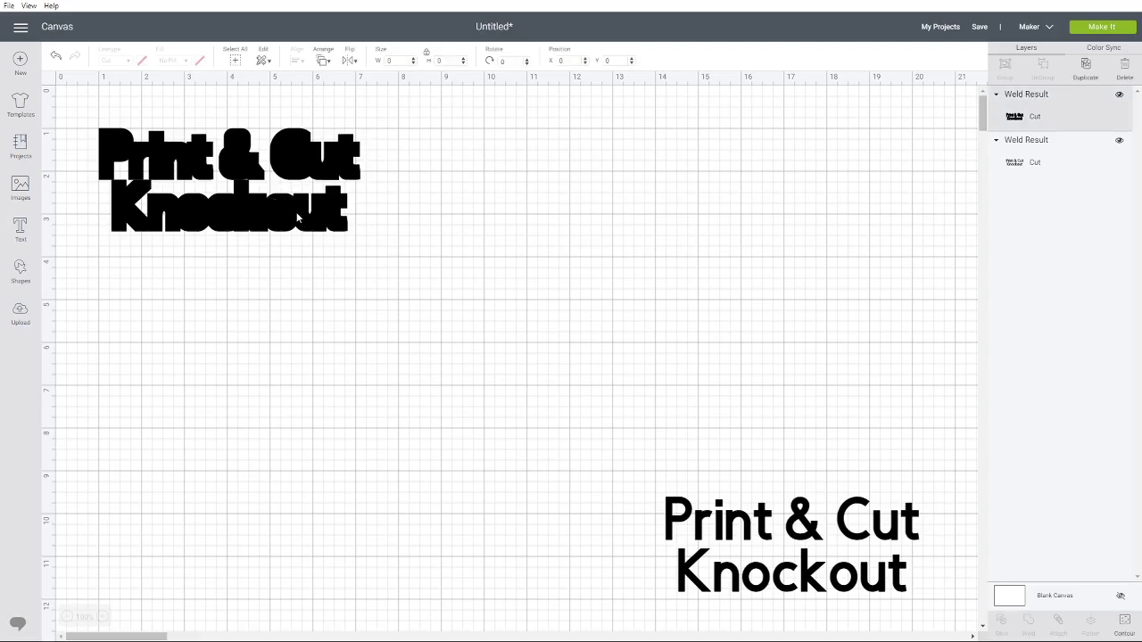
{"action": "right_click", "coordinate": [288, 164]}
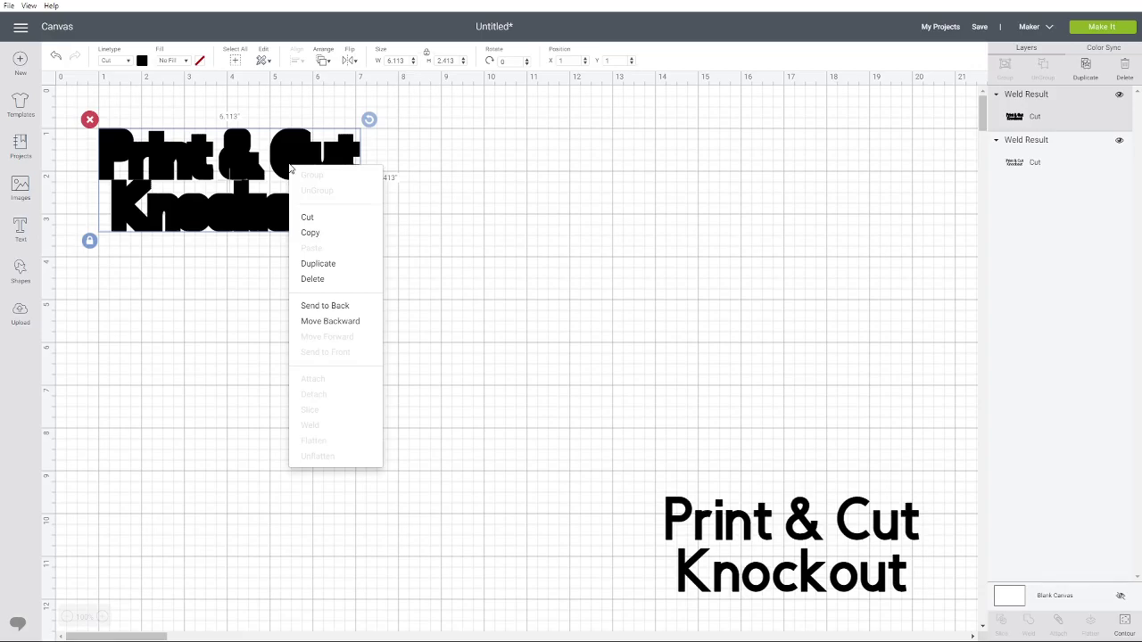
{"action": "left_click", "coordinate": [344, 264]}
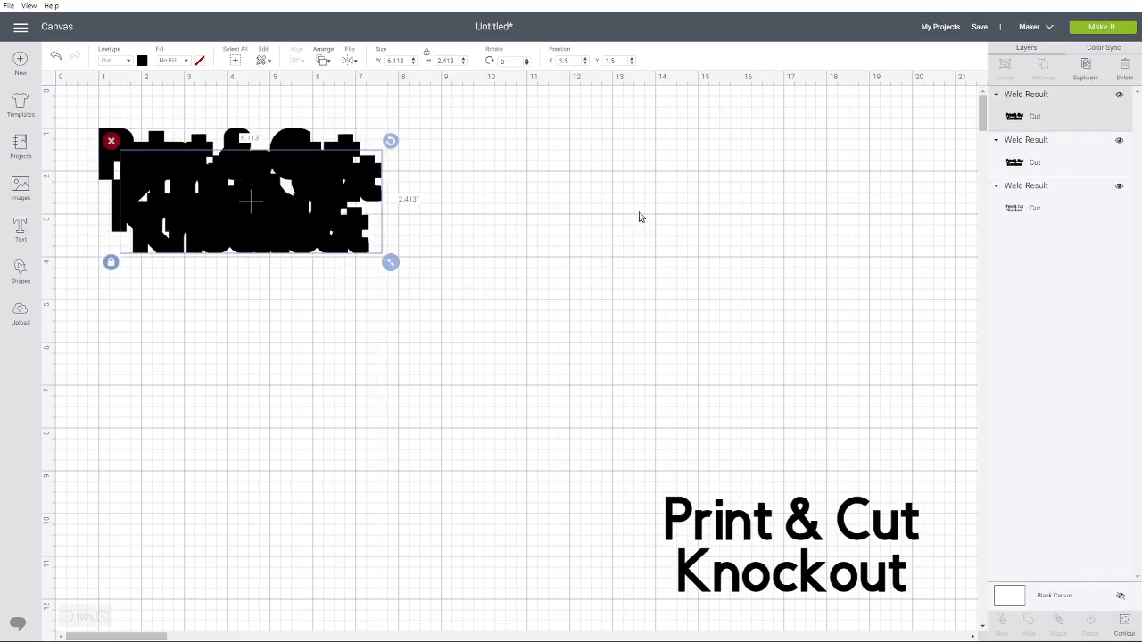
{"action": "left_click", "coordinate": [564, 60]}
{"action": "type", "text": "1"}
{"action": "key", "text": "Tab"}
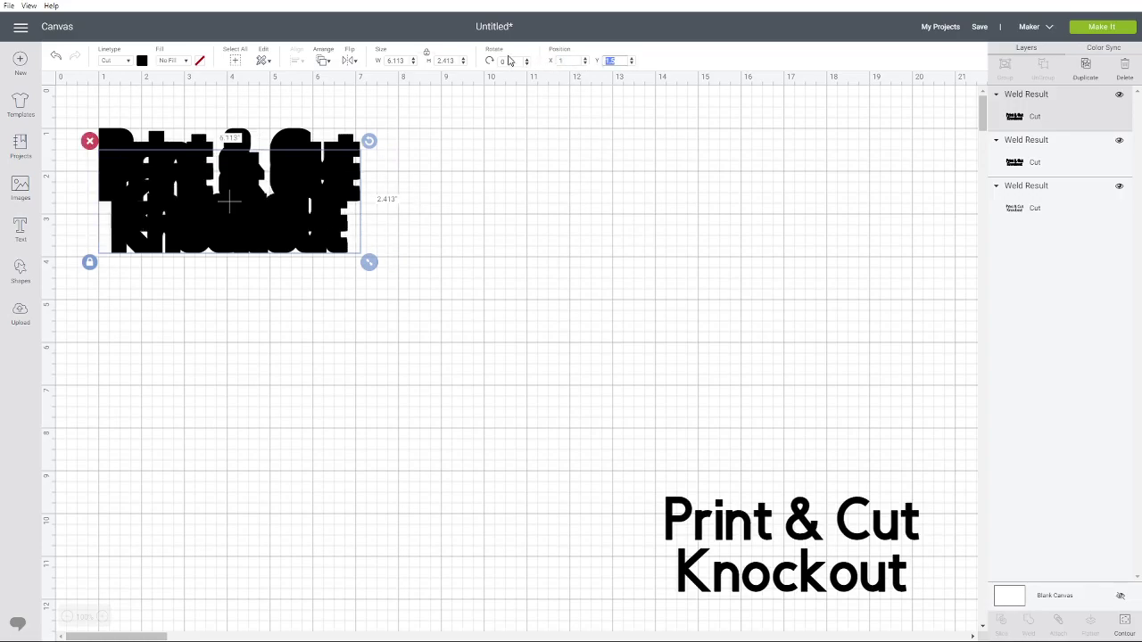
{"action": "key", "text": "Tab"}
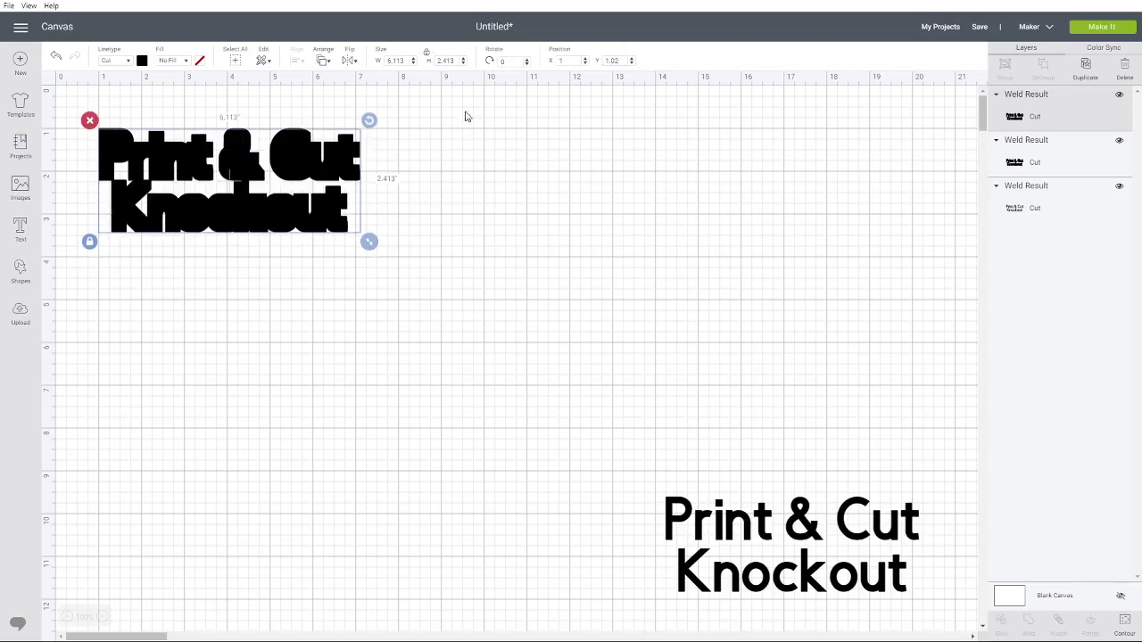
Step: Duplicate the vertically offset copy and position the new one at X 1, Y 1.04
{"action": "right_click", "coordinate": [320, 180]}
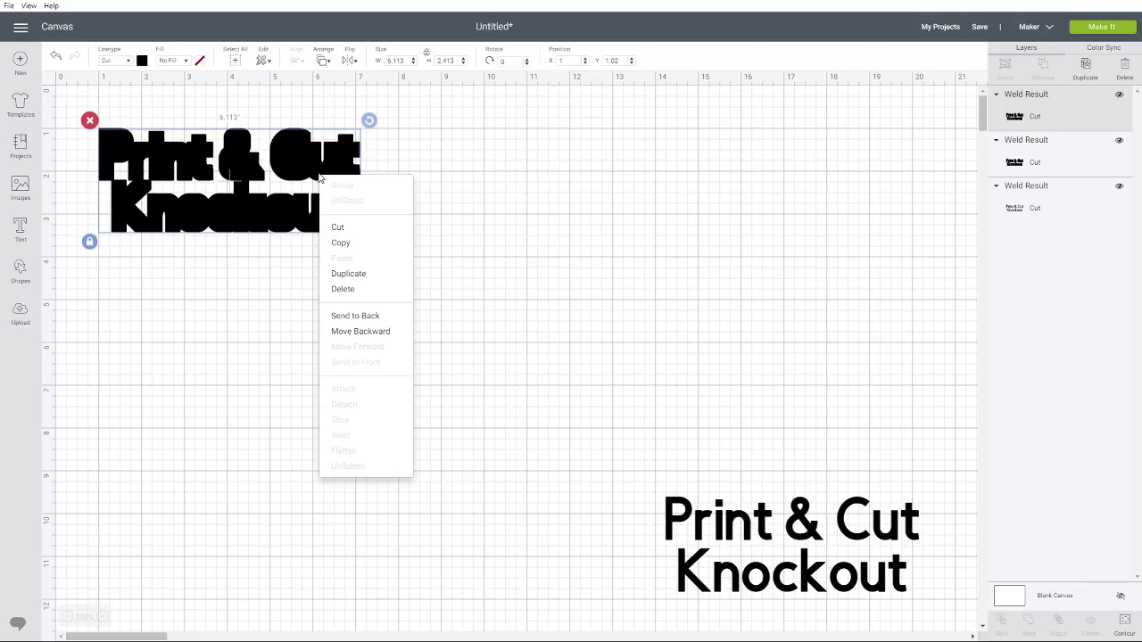
{"action": "left_click", "coordinate": [361, 273]}
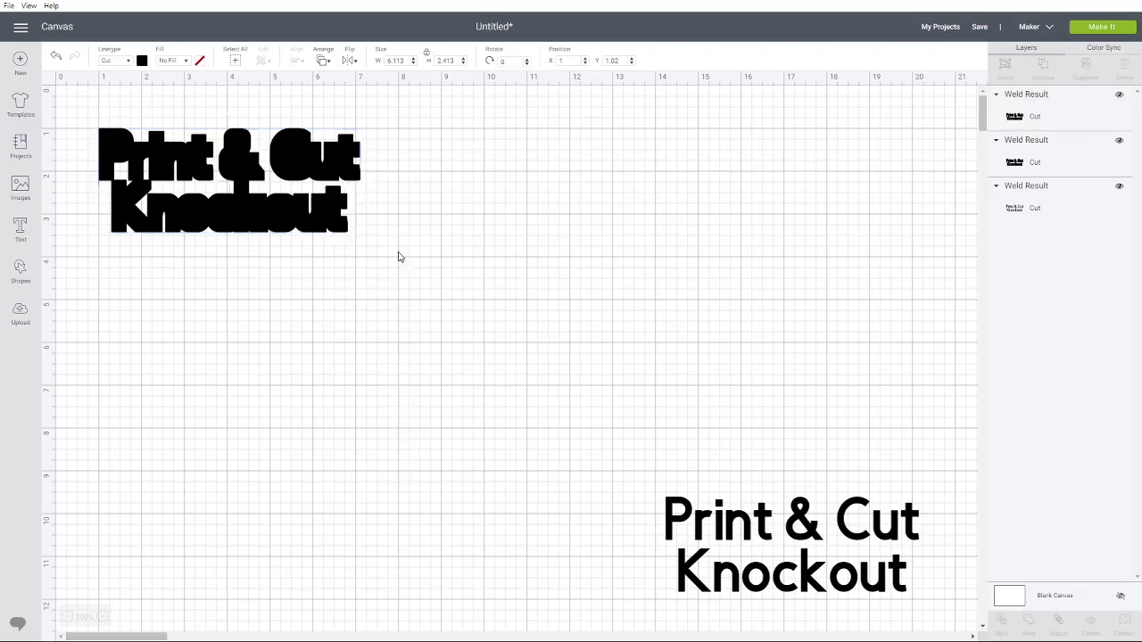
{"action": "left_click", "coordinate": [572, 61]}
{"action": "type", "text": "1"}
{"action": "key", "text": "Tab"}
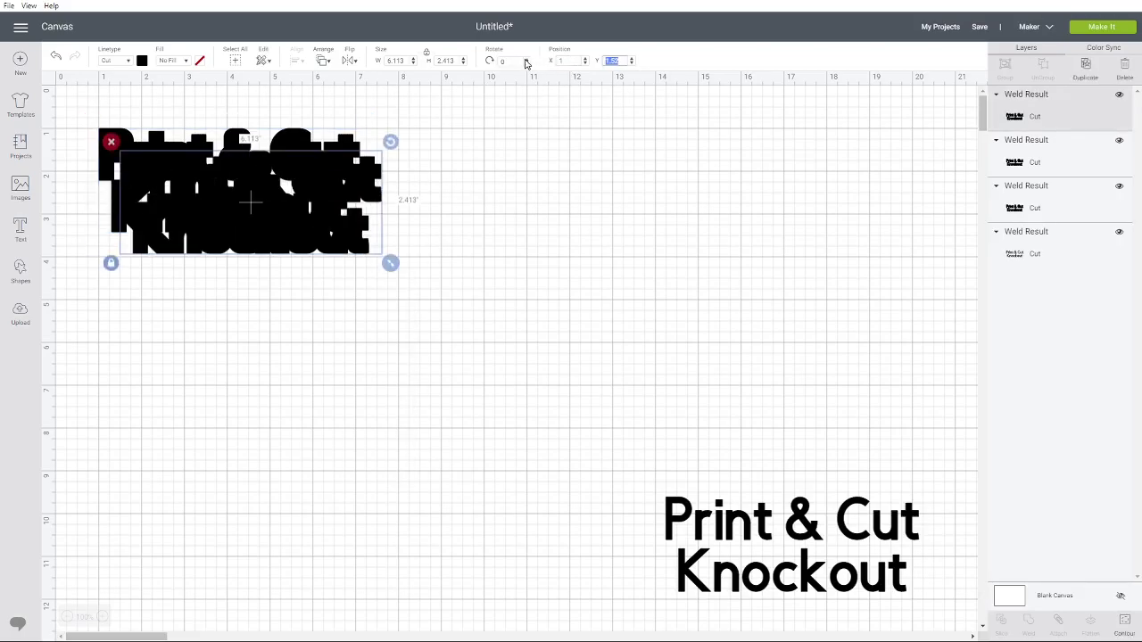
{"action": "type", "text": "1"}
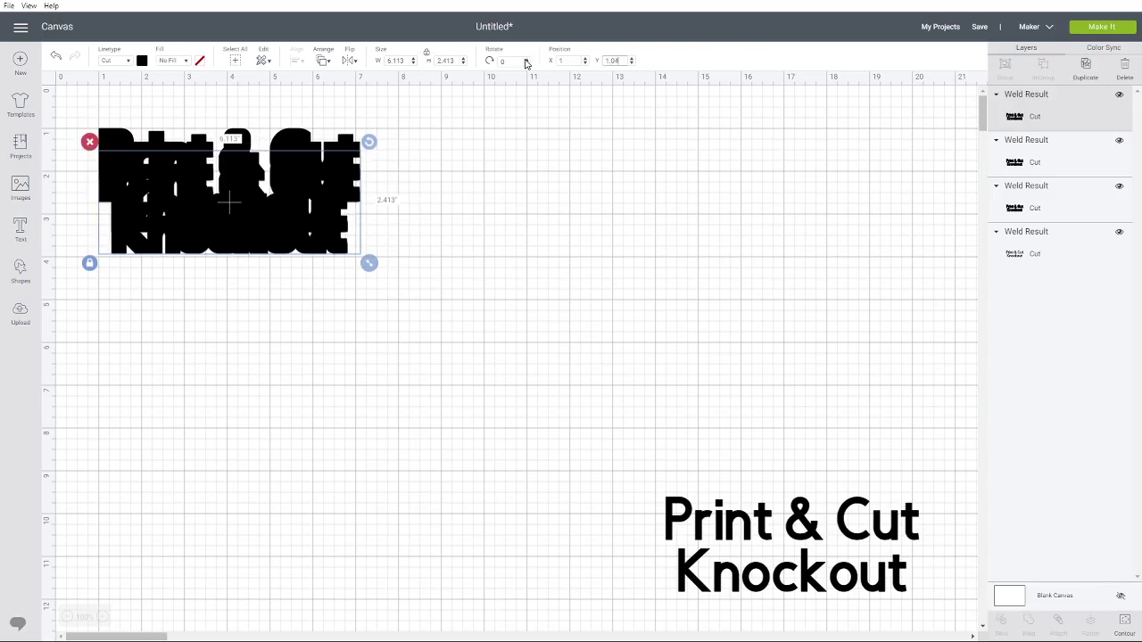
{"action": "type", "text": ".04"}
{"action": "key", "text": "Return"}
Step: Add another duplicate of the filled-in thick text and position it at X 1, Y 1.06
{"action": "right_click", "coordinate": [309, 156]}
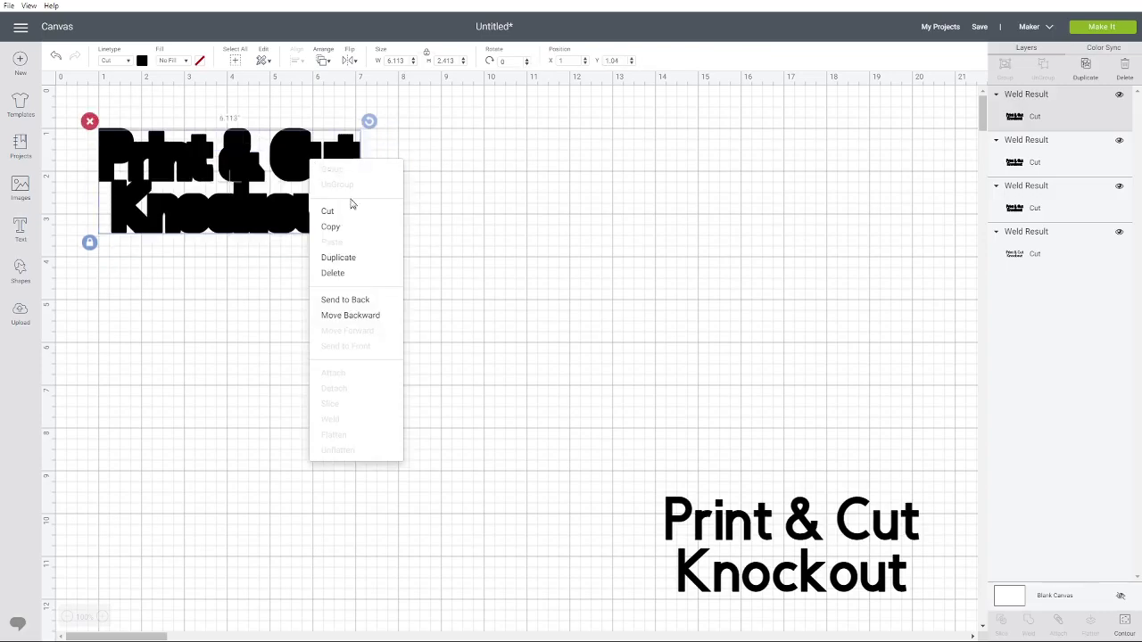
{"action": "left_click", "coordinate": [348, 258]}
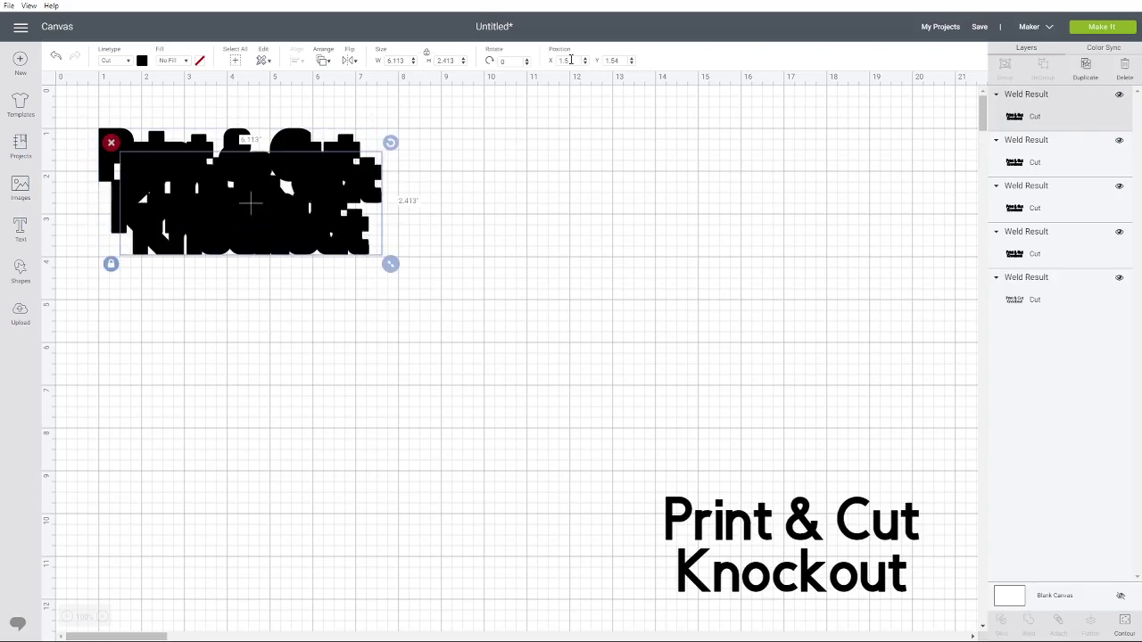
{"action": "double_click", "coordinate": [571, 60]}
{"action": "type", "text": "1"}
{"action": "key", "text": "Tab"}
{"action": "type", "text": "1.0"}
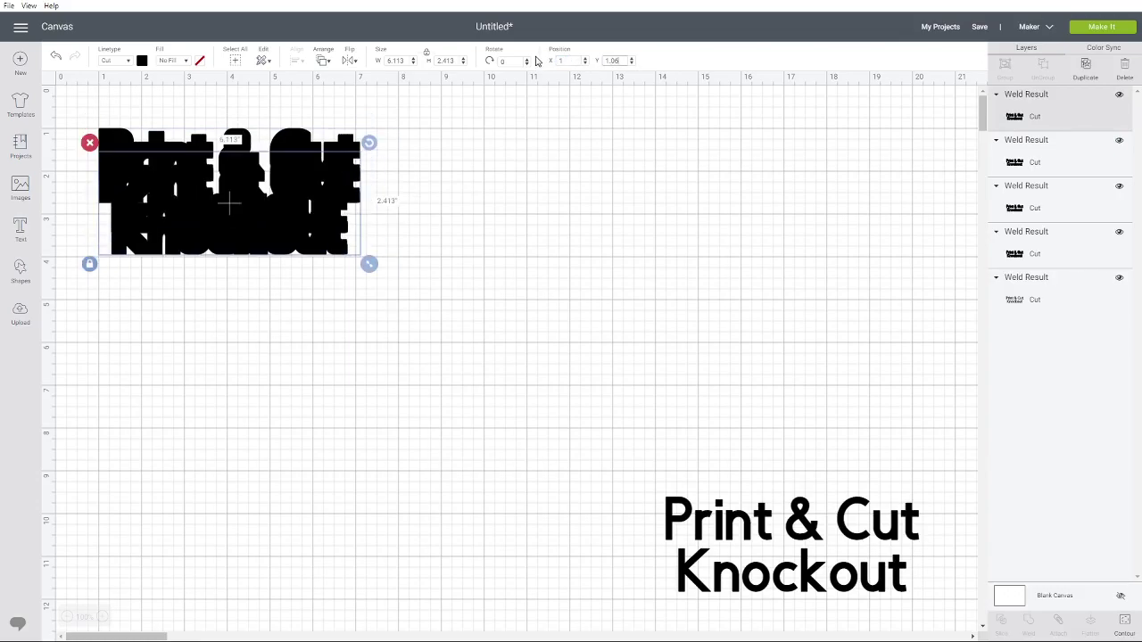
{"action": "key", "text": "Return"}
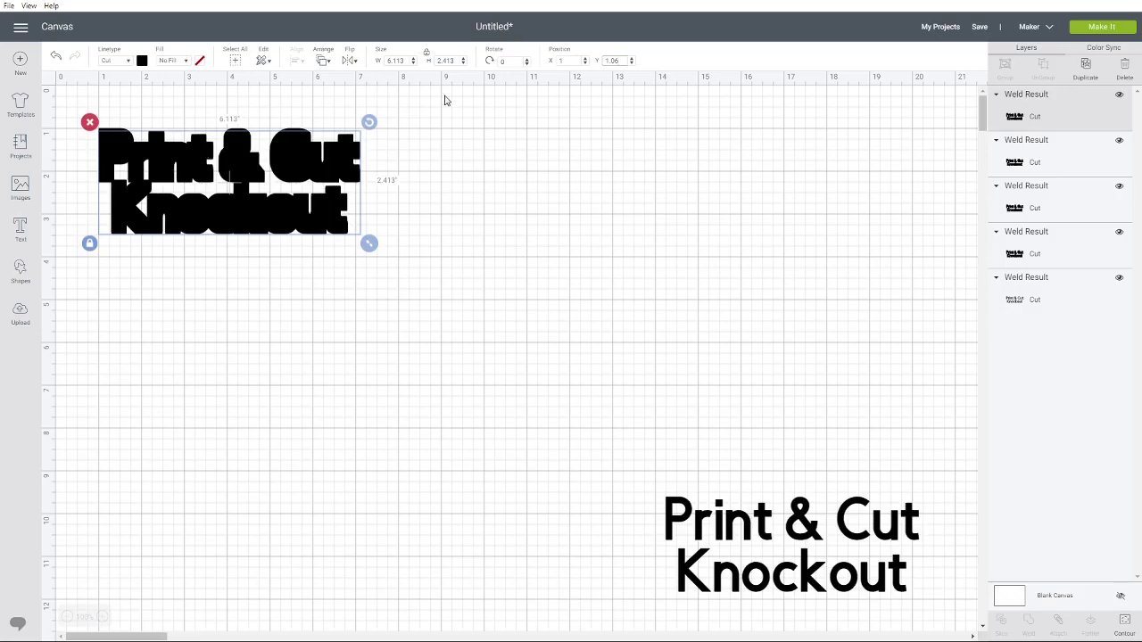
{"action": "right_click", "coordinate": [323, 175]}
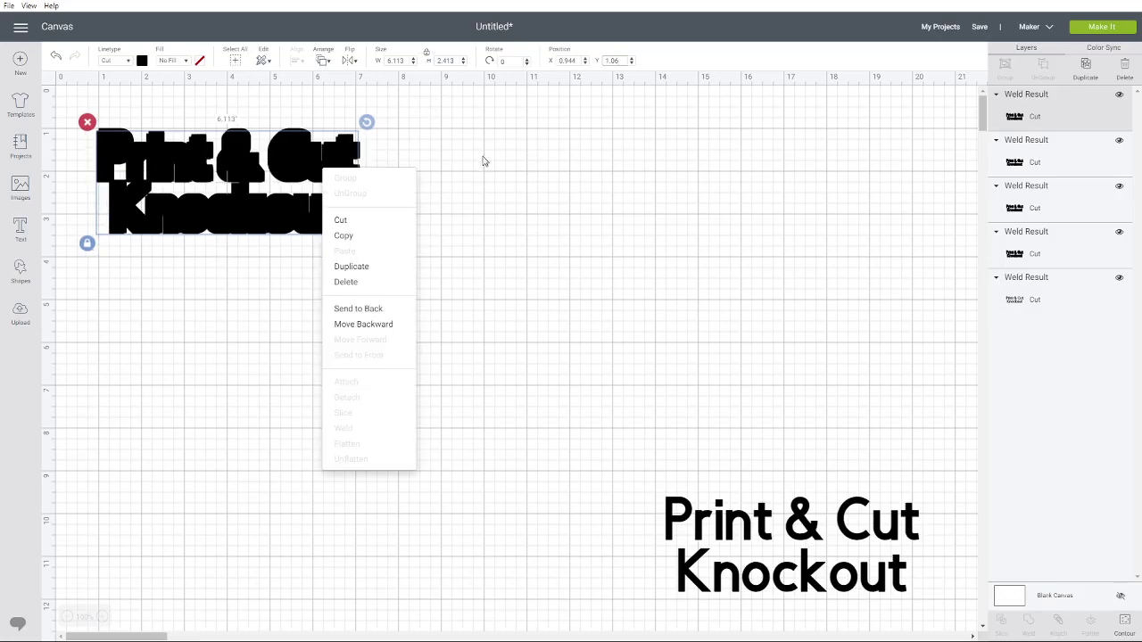
{"action": "left_click", "coordinate": [57, 61]}
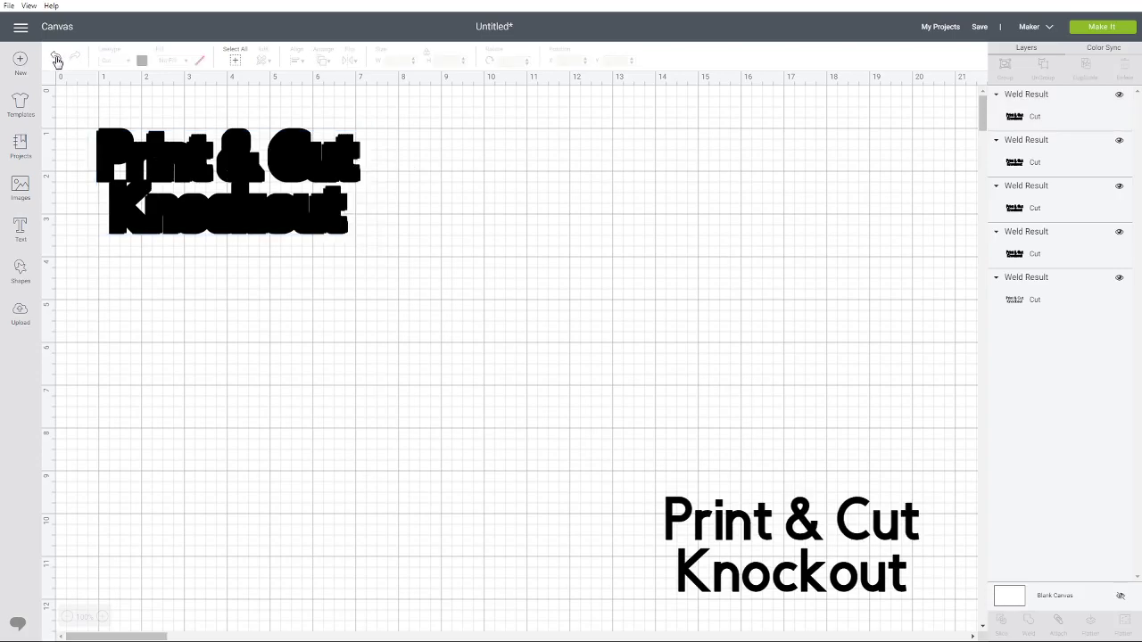
{"action": "left_click", "coordinate": [57, 61]}
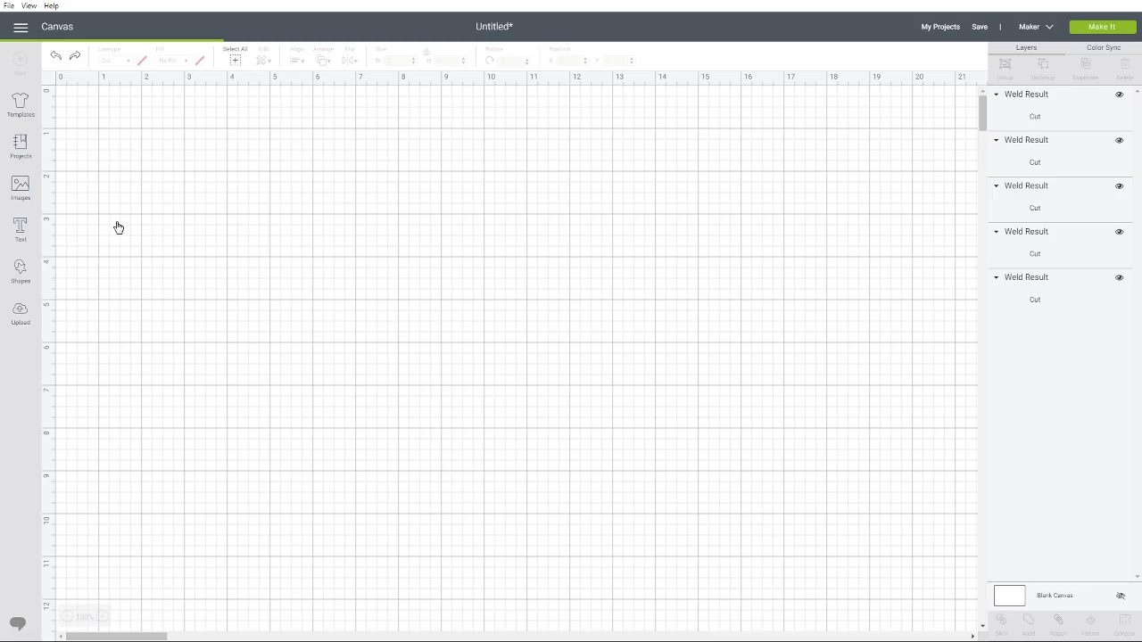
Step: Duplicate the copy at Y 1.06 and place the new one at X 1, Y 1.08
{"action": "left_click", "coordinate": [331, 166]}
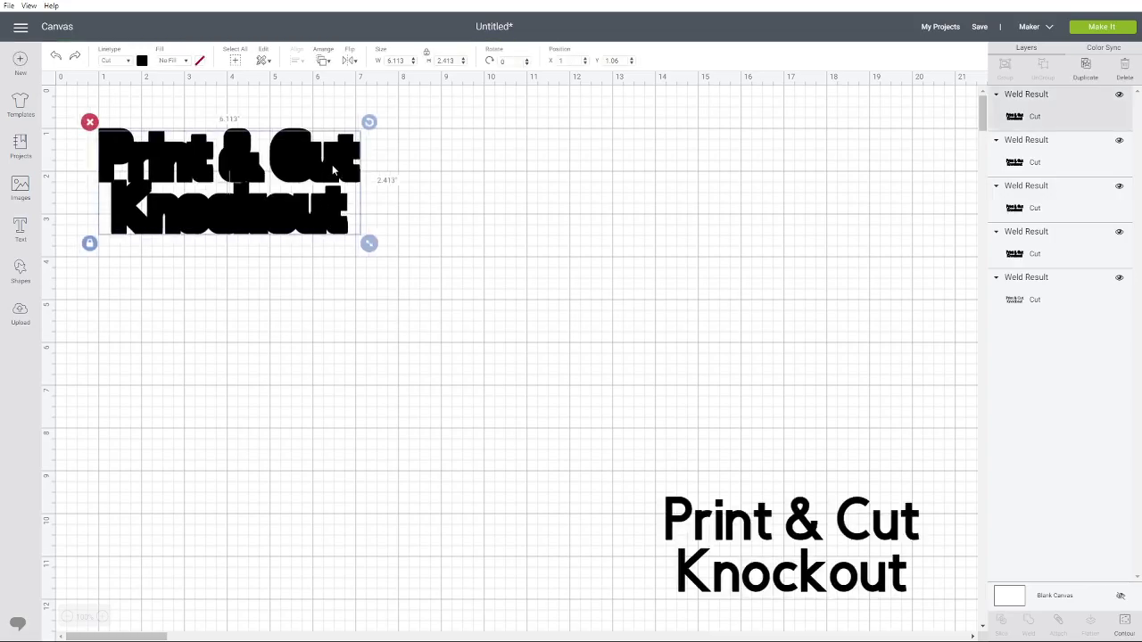
{"action": "right_click", "coordinate": [332, 164]}
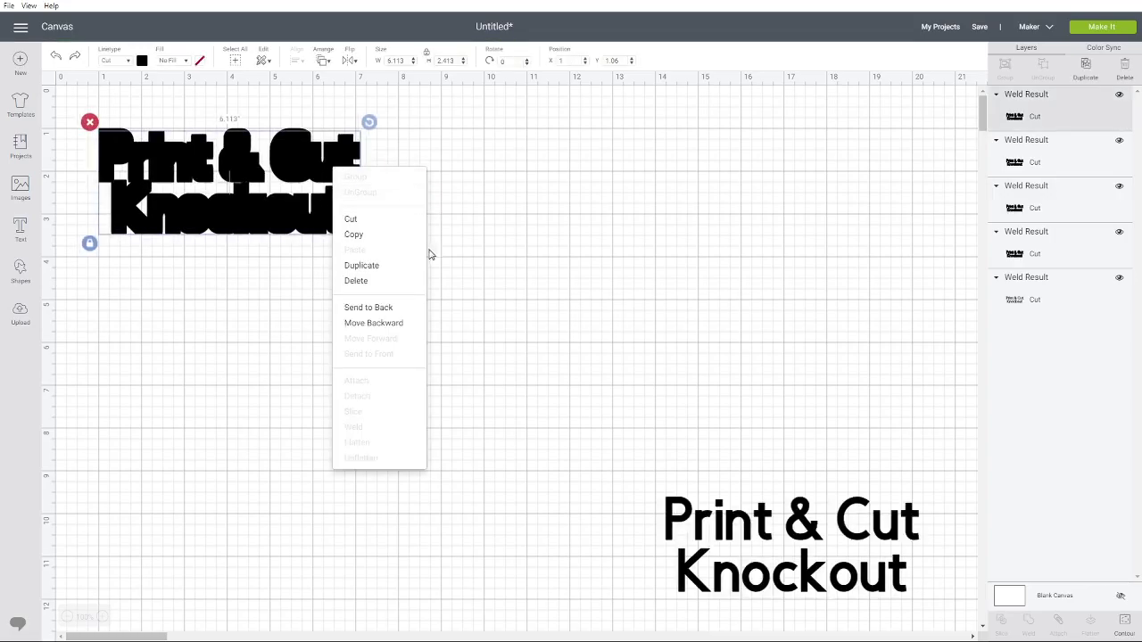
{"action": "left_click", "coordinate": [361, 265]}
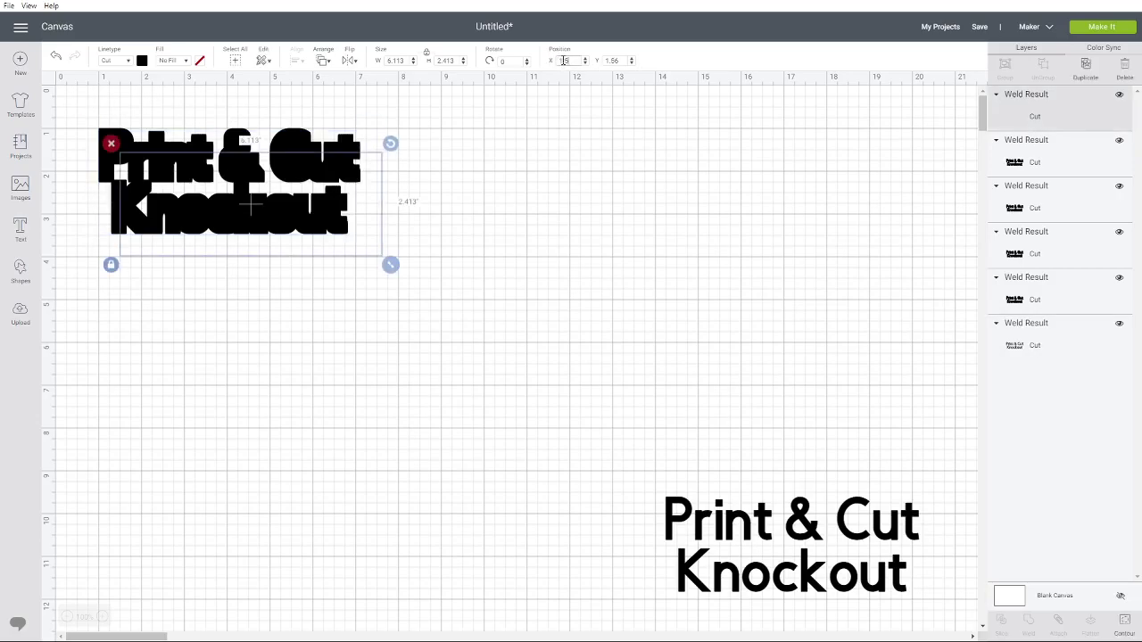
{"action": "double_click", "coordinate": [564, 59]}
{"action": "type", "text": "1"}
{"action": "key", "text": "Tab"}
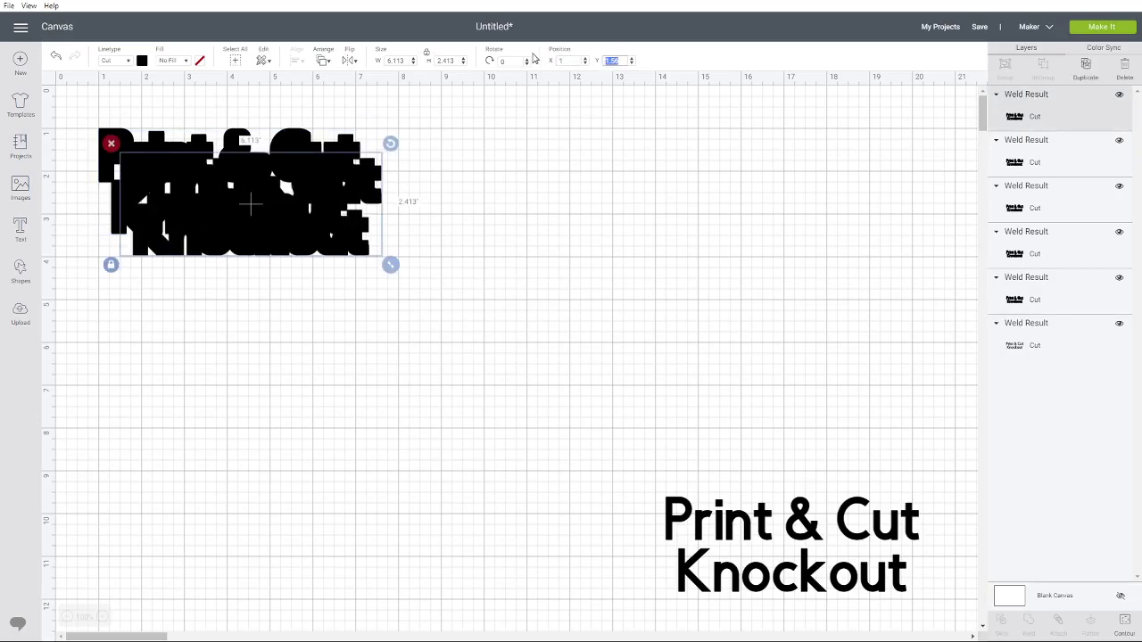
{"action": "type", "text": "1.08"}
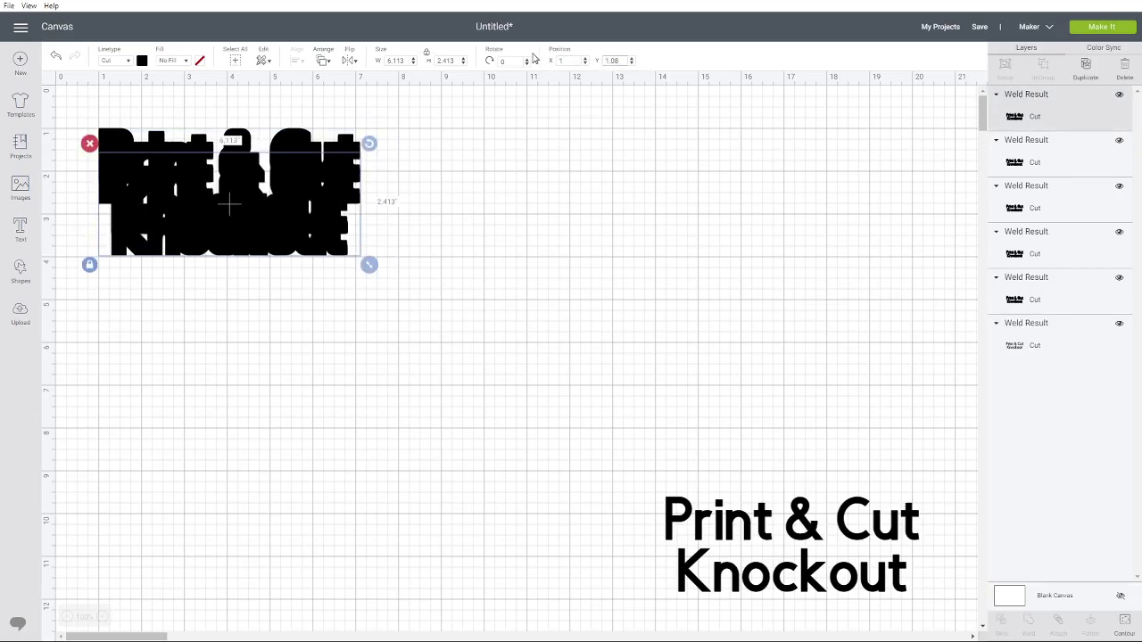
Step: Duplicate the copy at Y 1.08 and set the new one's position to X 1, Y 1.1
{"action": "right_click", "coordinate": [304, 172]}
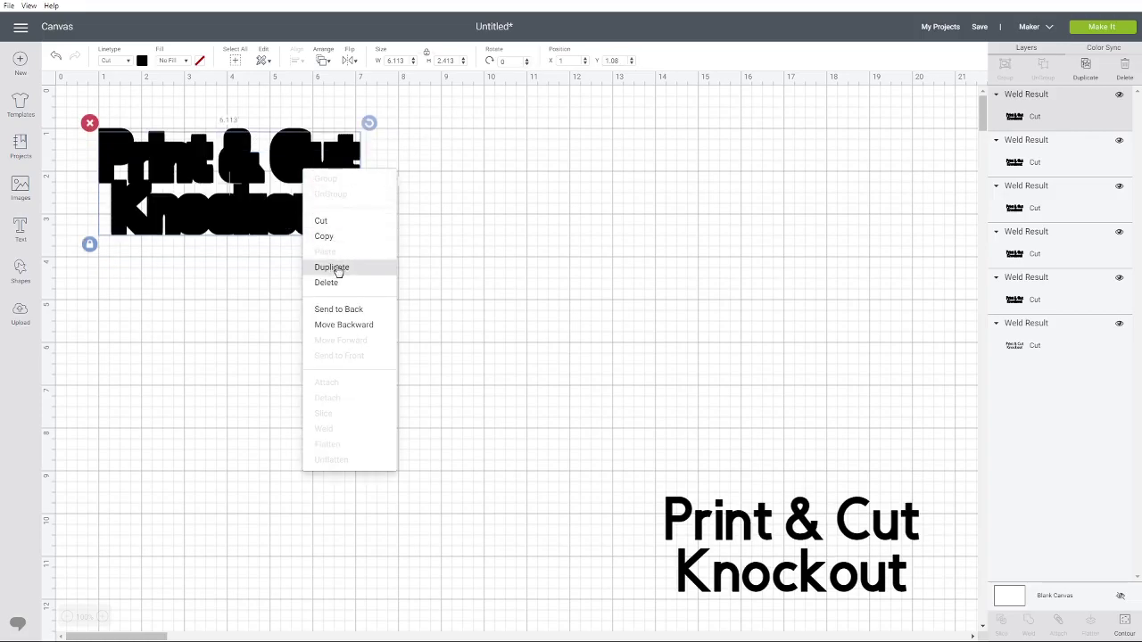
{"action": "left_click", "coordinate": [455, 166]}
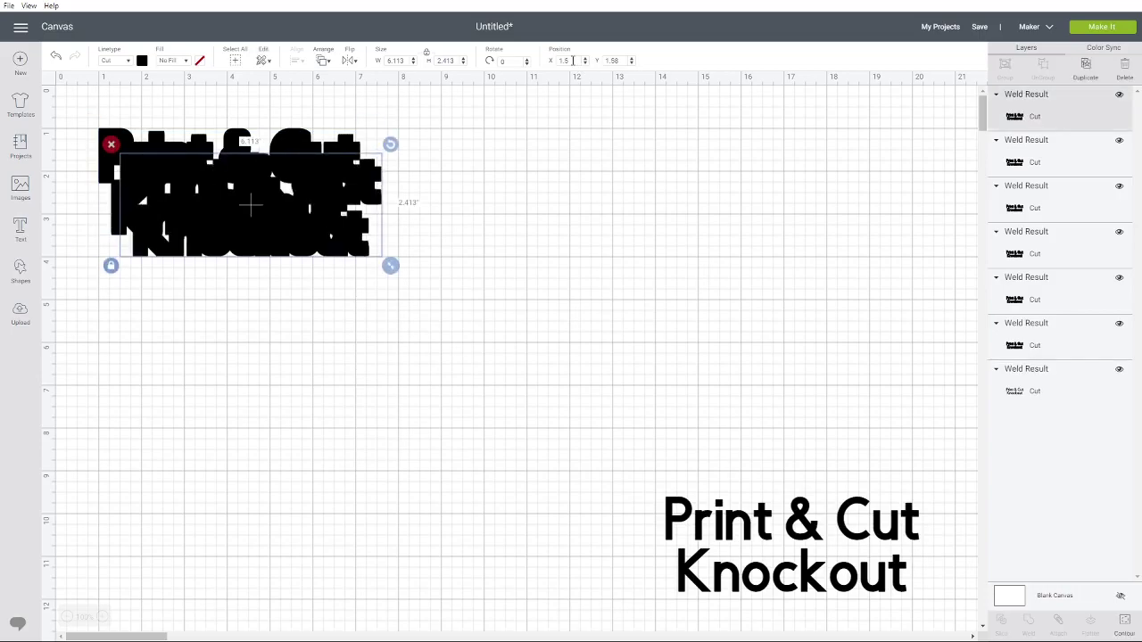
{"action": "left_click", "coordinate": [573, 60]}
{"action": "type", "text": "1"}
{"action": "key", "text": "Tab"}
{"action": "type", "text": "1"}
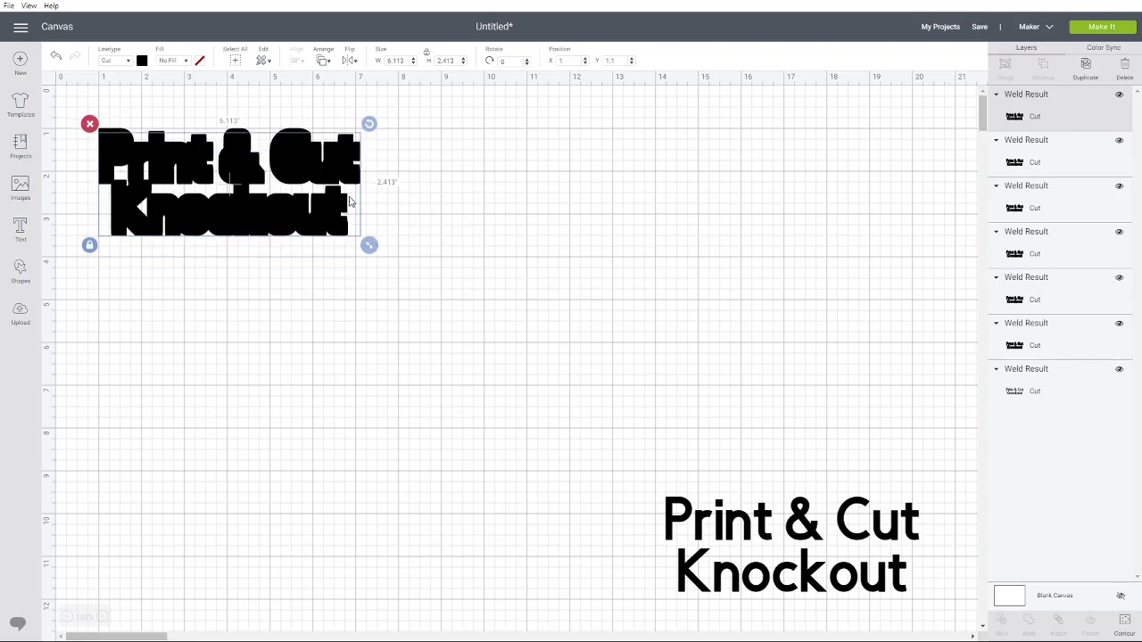
Step: Duplicate the copy at Y 1.1 and set the new one's position to X 1, Y 1.12
{"action": "right_click", "coordinate": [291, 180]}
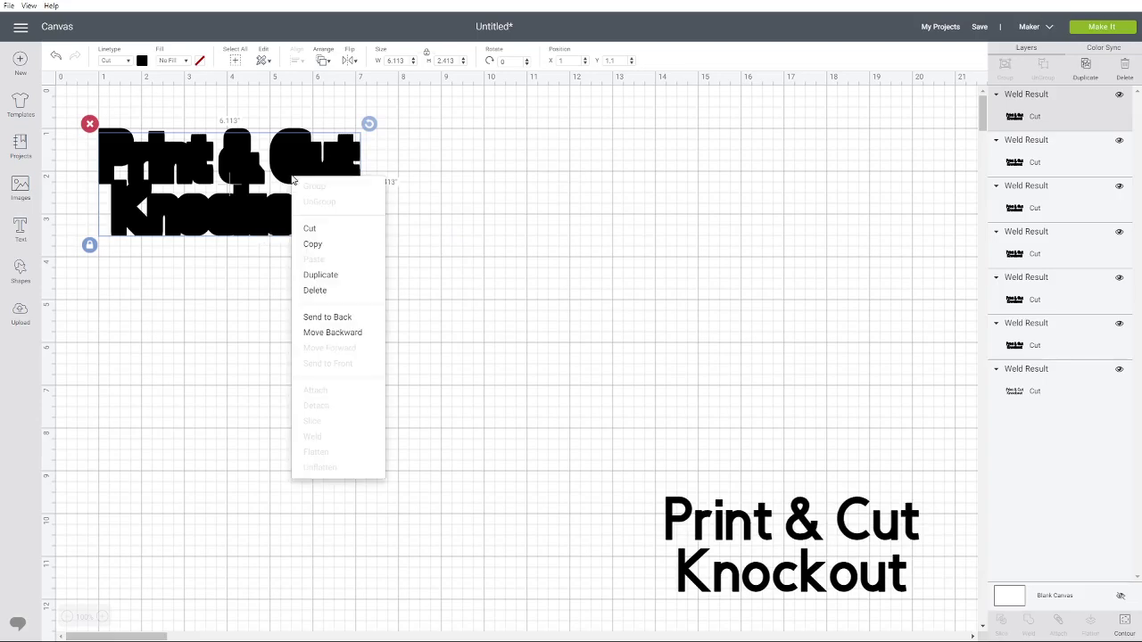
{"action": "left_click", "coordinate": [351, 278]}
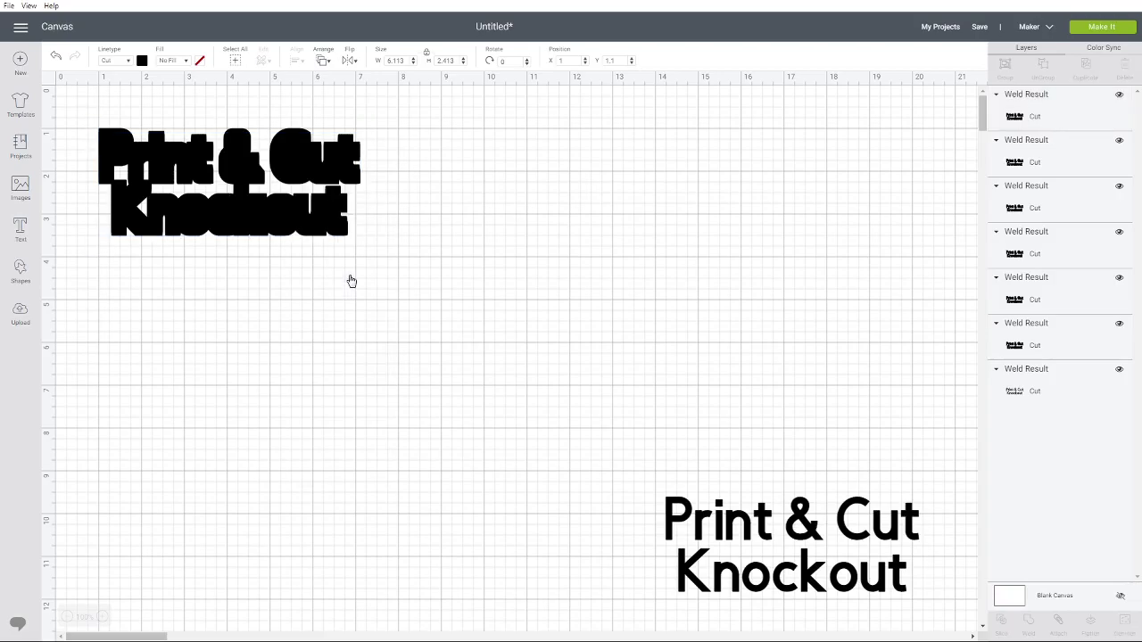
{"action": "left_click", "coordinate": [575, 61]}
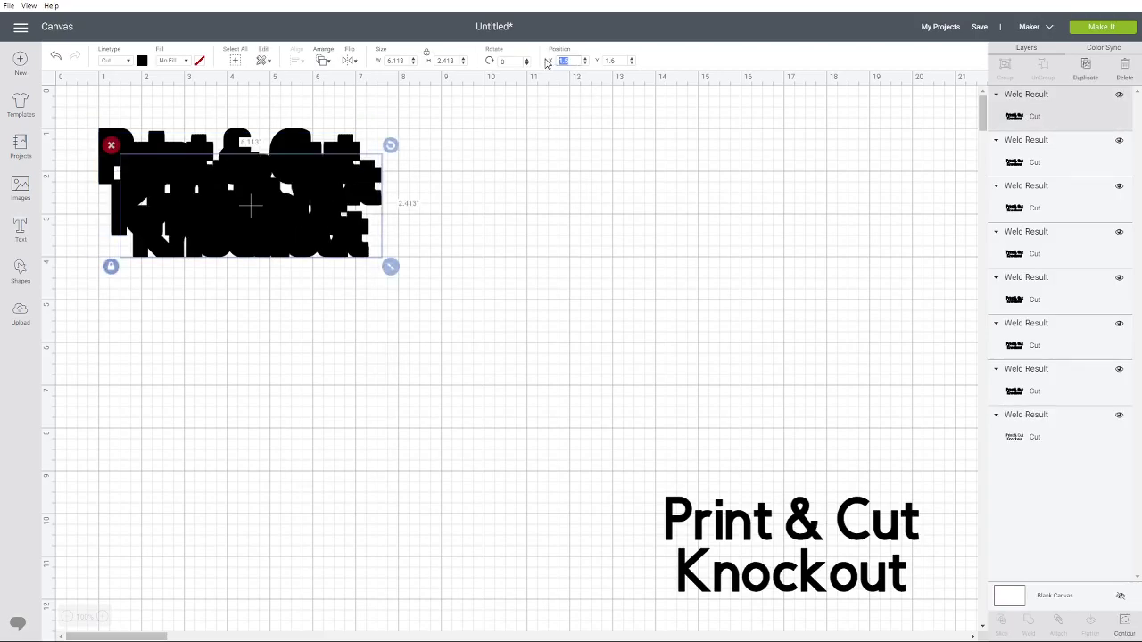
{"action": "key", "text": "Tab"}
{"action": "type", "text": "1.02"}
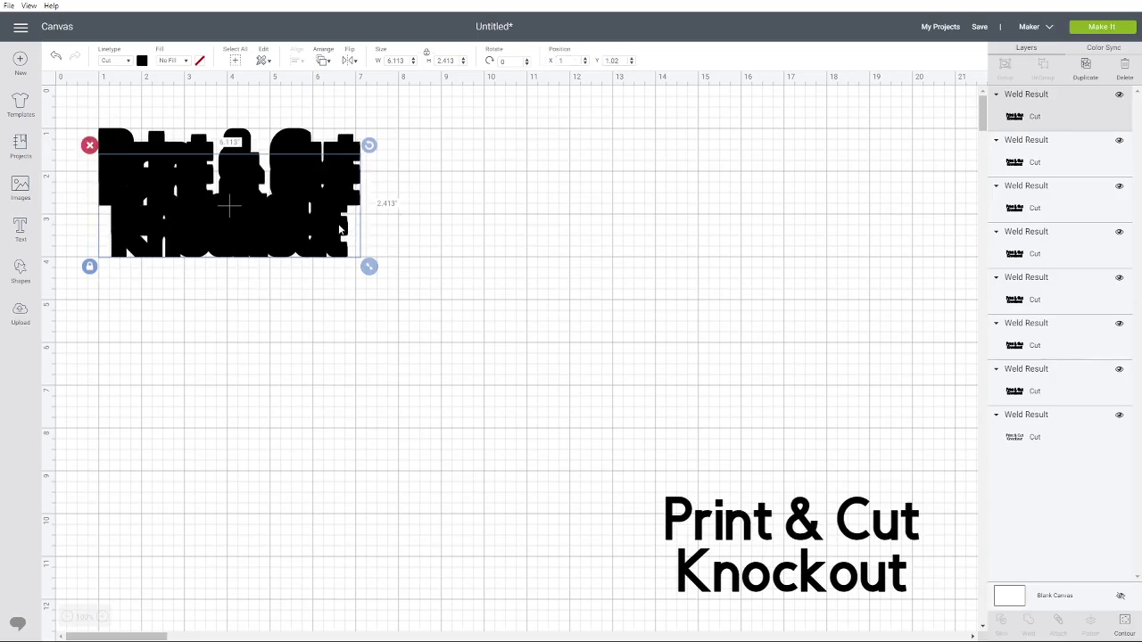
{"action": "key", "text": "Return"}
{"action": "left_click", "coordinate": [613, 61]}
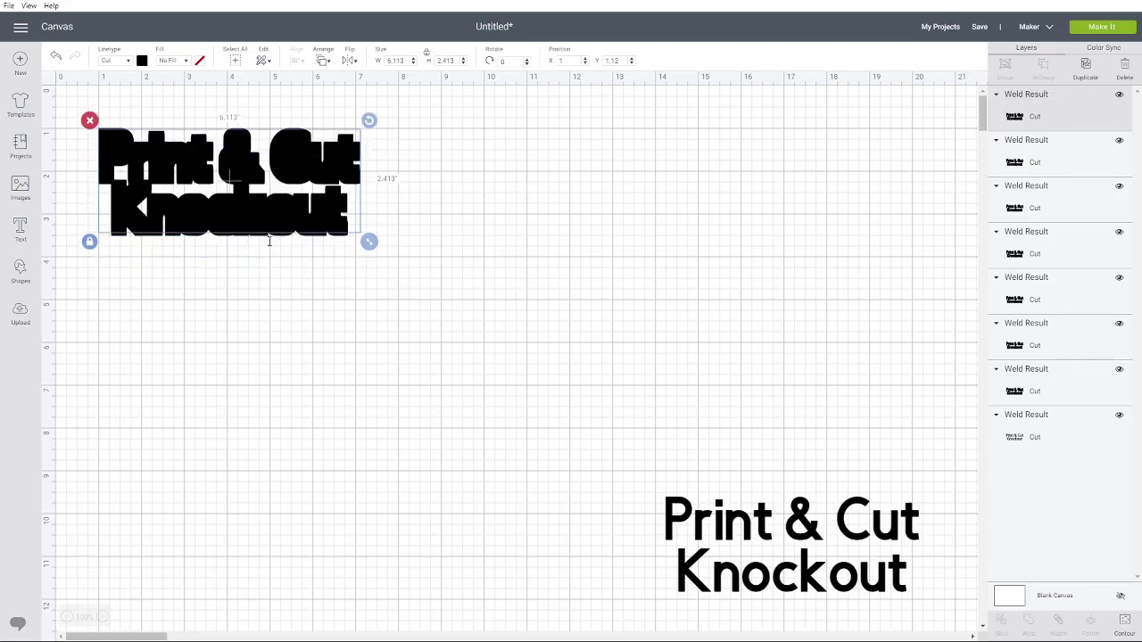
Step: Duplicate the copy at Y 1.12 and position the new one at X 1, Y 1.14
{"action": "right_click", "coordinate": [341, 217]}
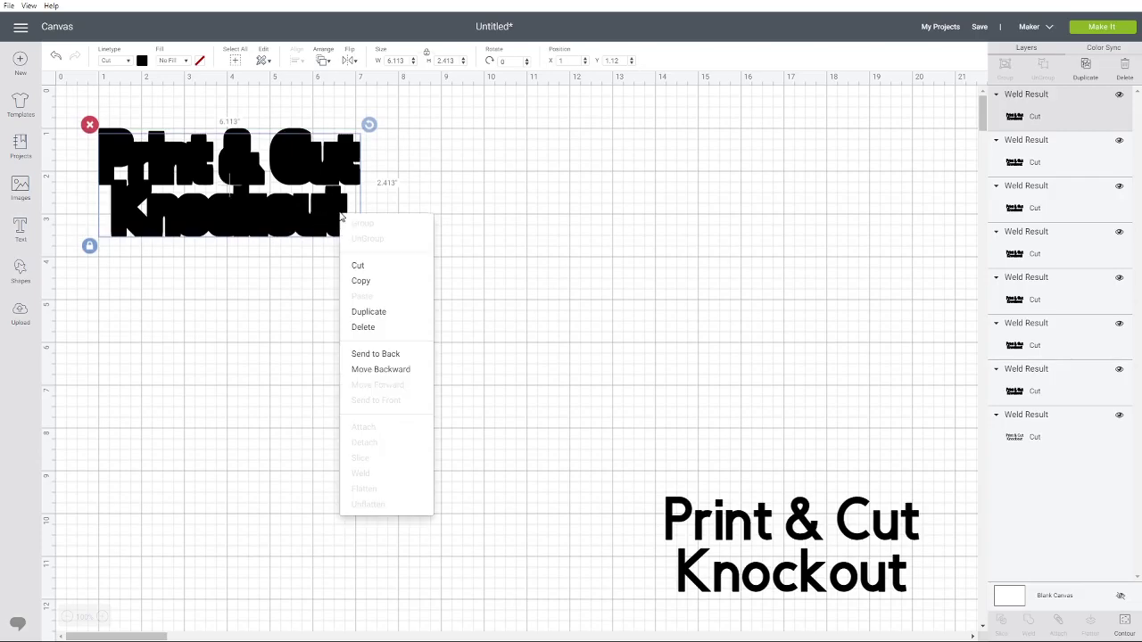
{"action": "left_click", "coordinate": [464, 267]}
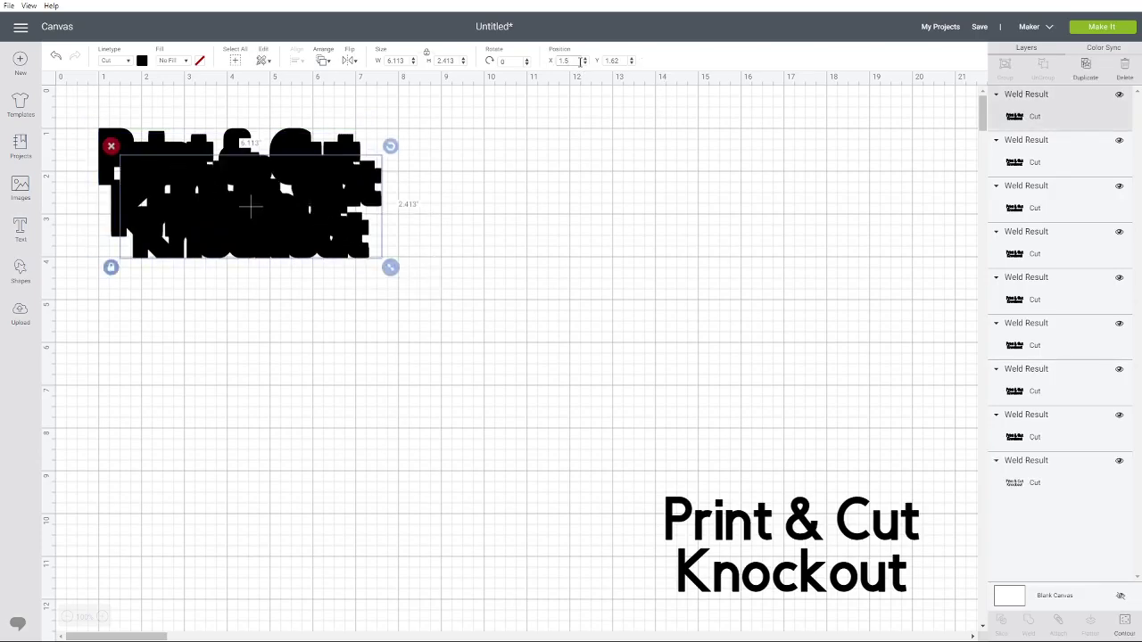
{"action": "double_click", "coordinate": [580, 61]}
{"action": "type", "text": "1"}
{"action": "key", "text": "Tab"}
{"action": "type", "text": "1.14"}
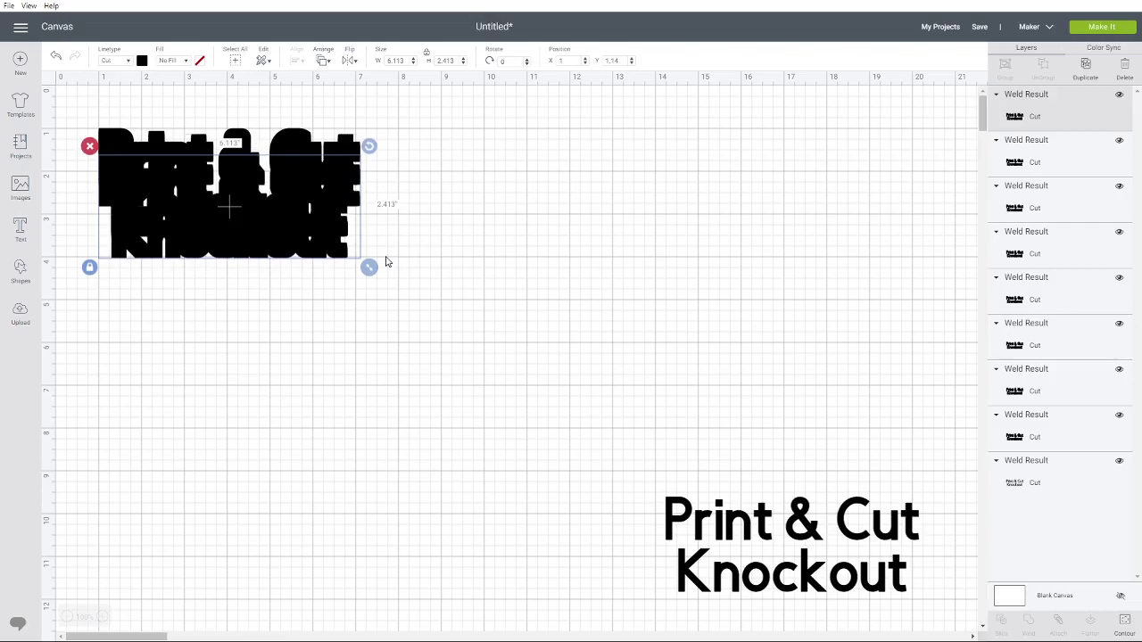
{"action": "key", "text": "Return"}
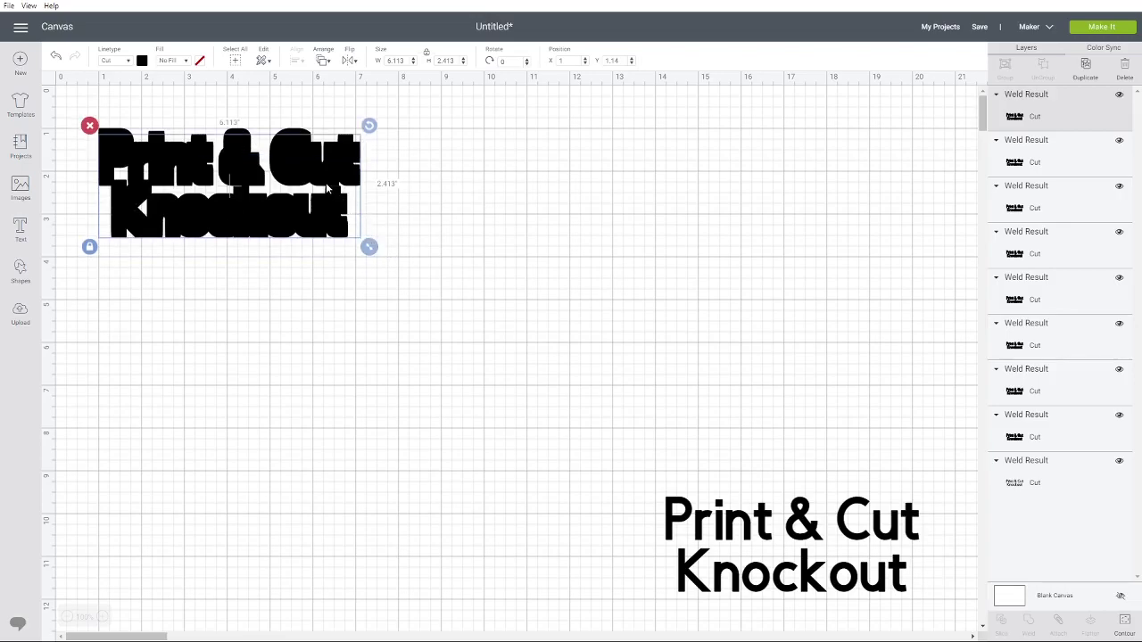
Step: Add another duplicate of the copy at Y 1.14 and place it at X 1, Y 1.16
{"action": "left_click", "coordinate": [101, 618]}
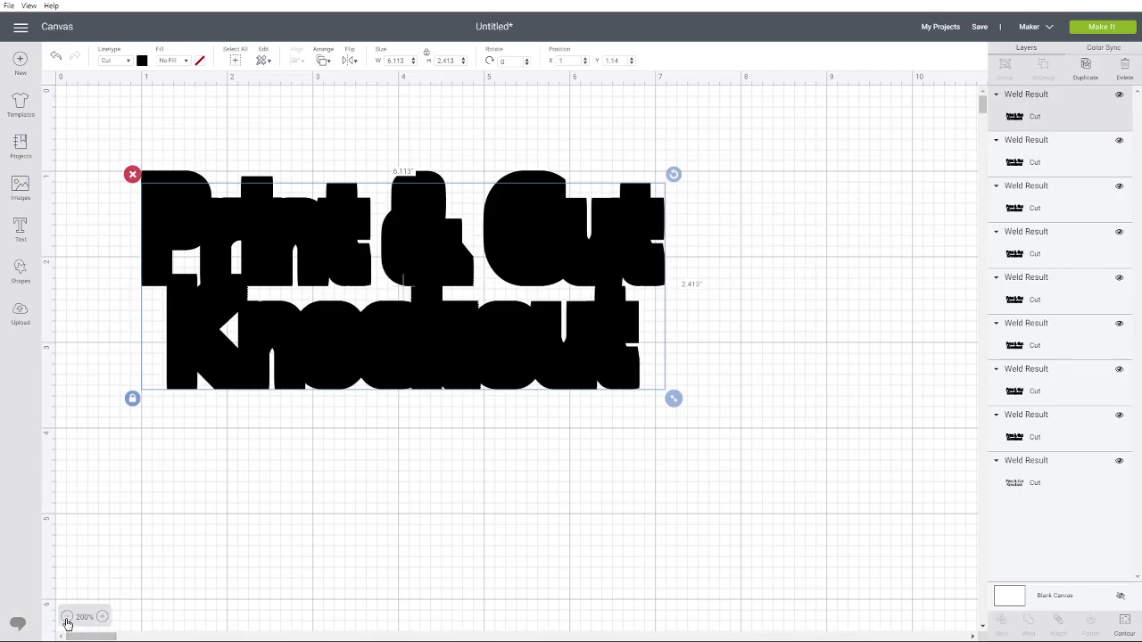
{"action": "right_click", "coordinate": [522, 232]}
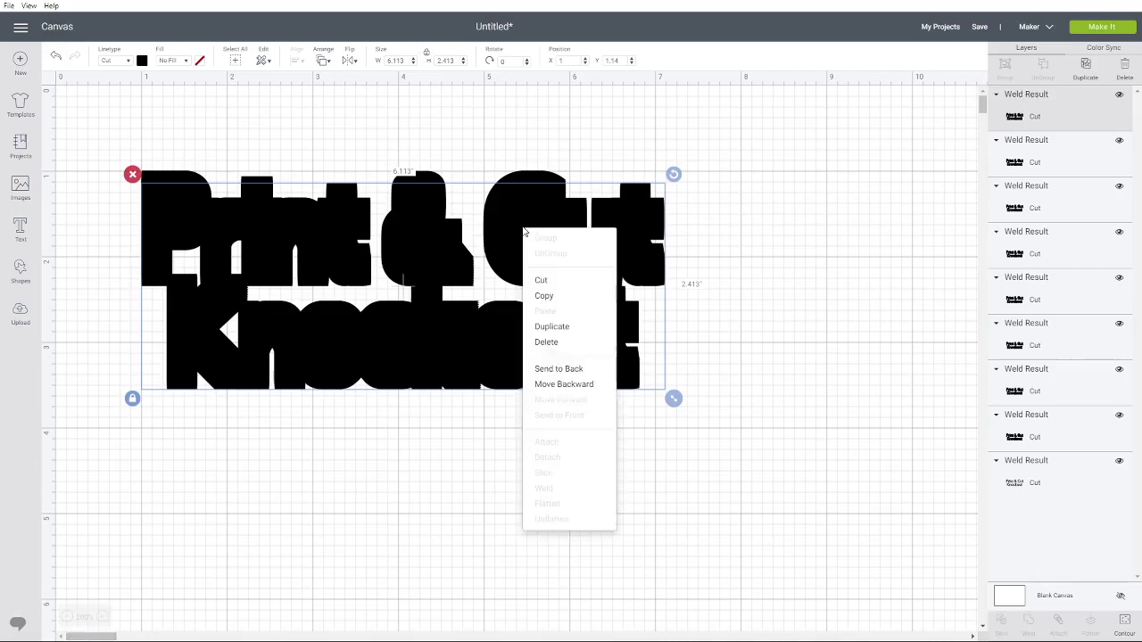
{"action": "left_click", "coordinate": [681, 123]}
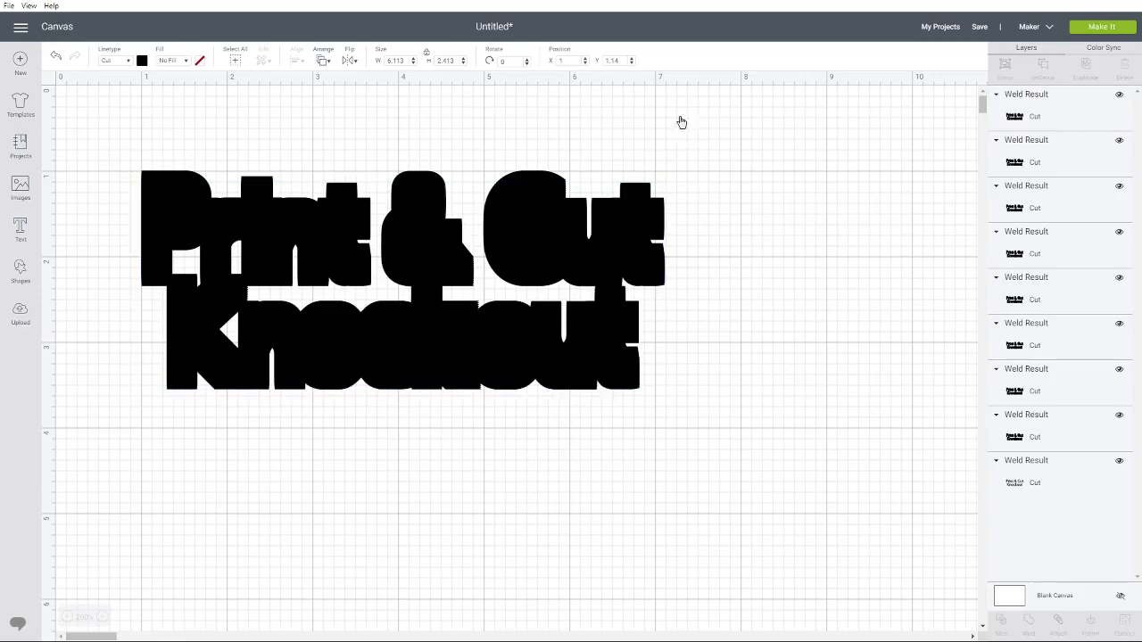
{"action": "key", "text": "ctrl+d"}
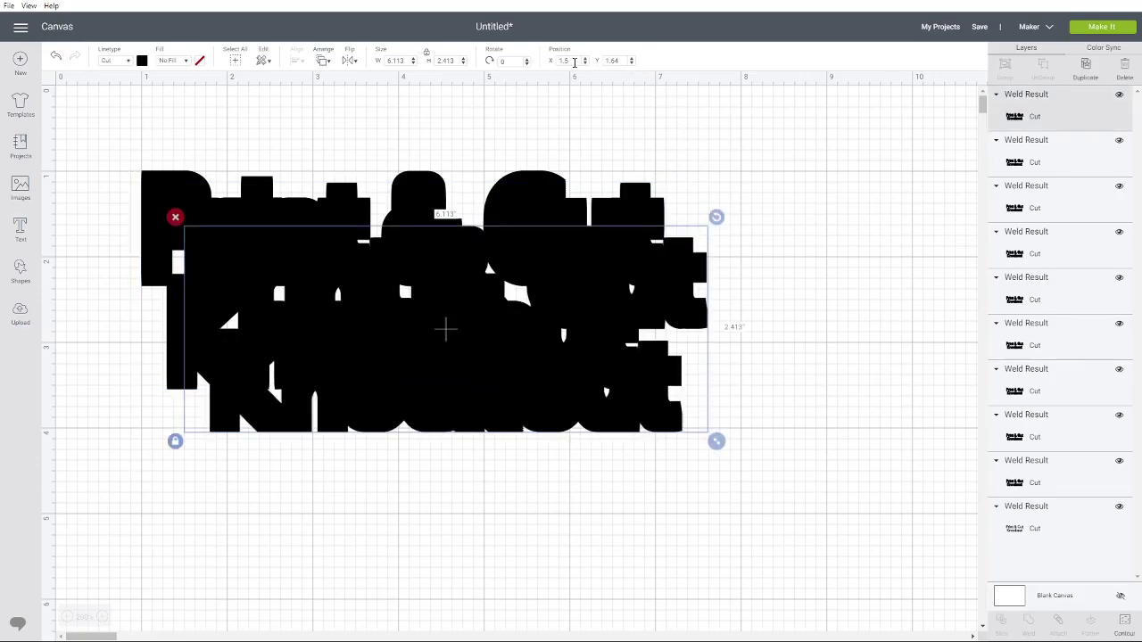
{"action": "type", "text": "1"}
{"action": "key", "text": "Tab"}
{"action": "type", "text": "1.16"}
{"action": "key", "text": "Return"}
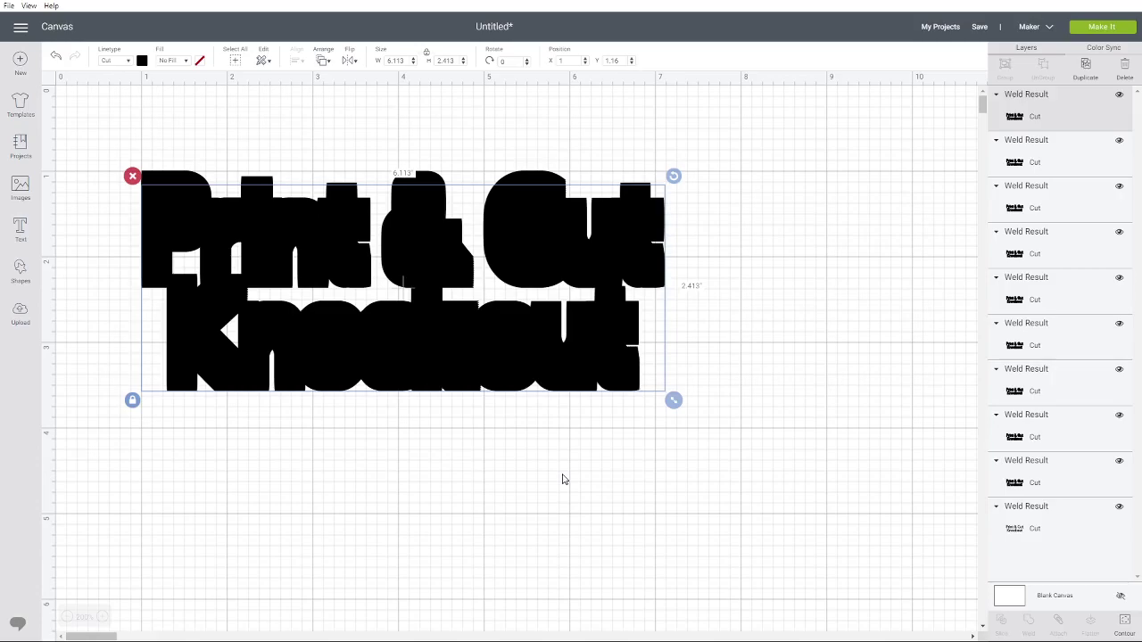
Step: Select all the overlapping vertically offset copies and weld them into one shape
{"action": "left_click", "coordinate": [164, 148]}
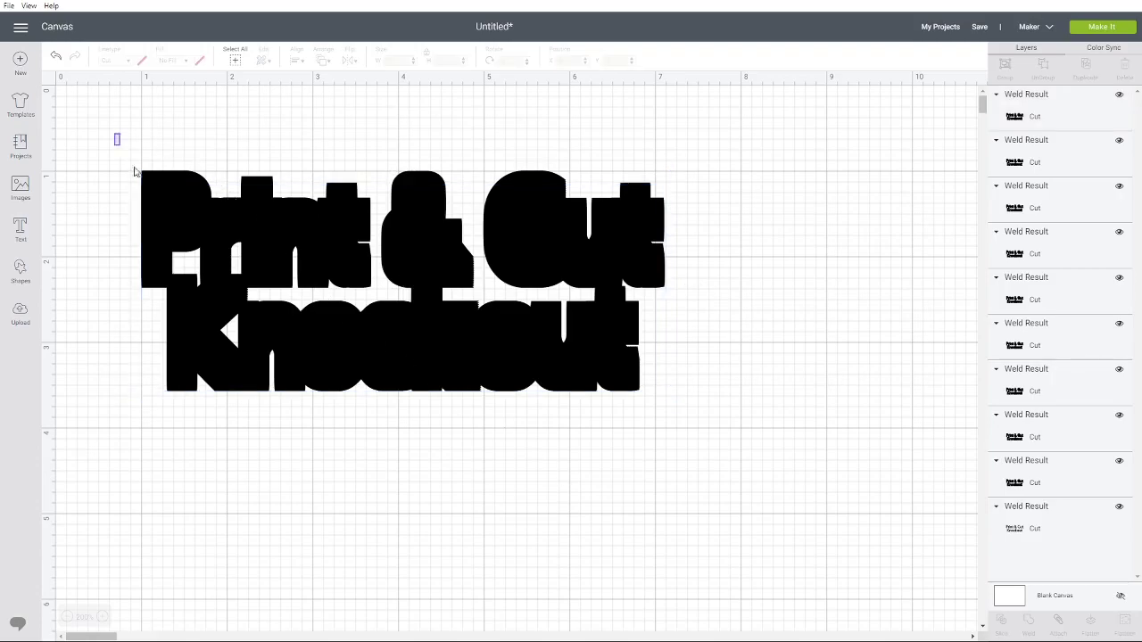
{"action": "left_click_drag", "start_coordinate": [116, 134], "coordinate": [792, 443]}
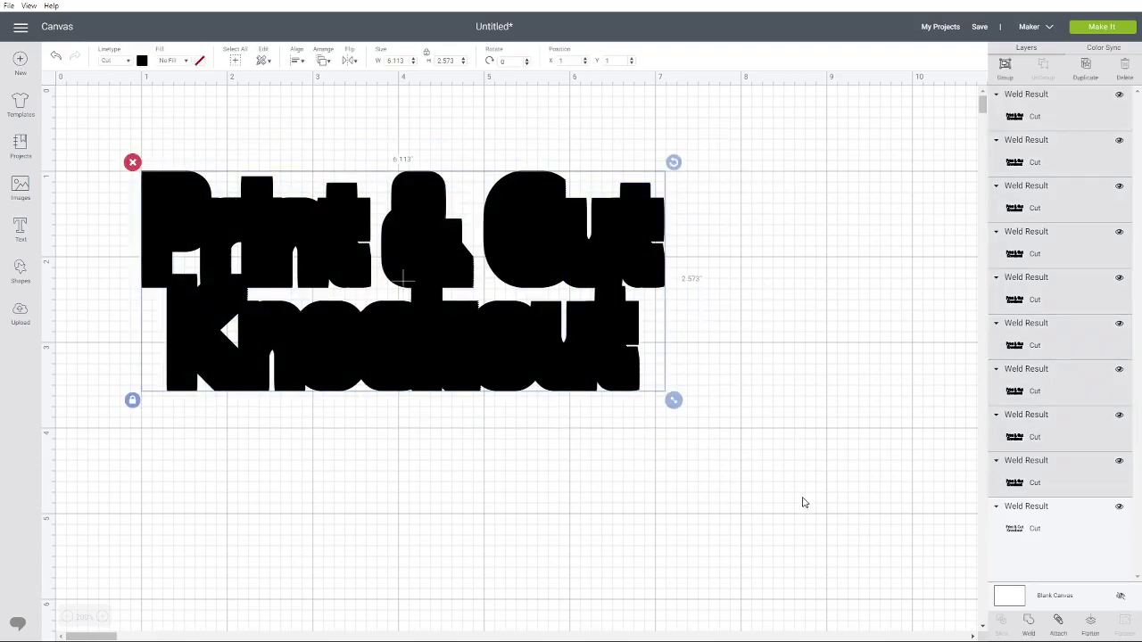
{"action": "left_click", "coordinate": [1028, 620]}
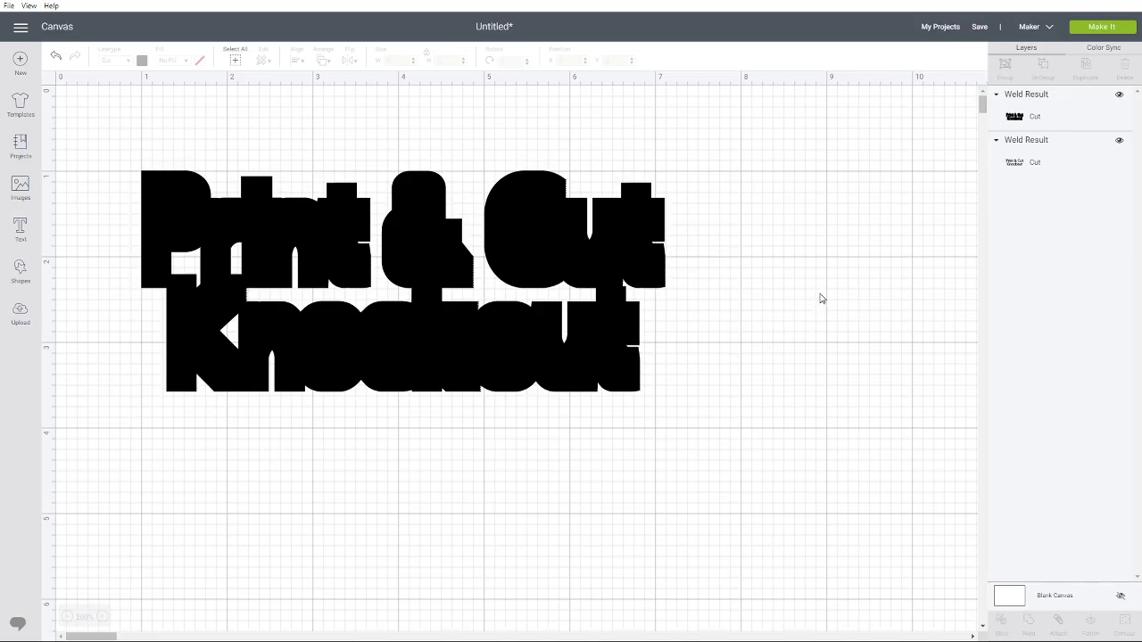
Step: Change the material color of the welded thick background shape to white
{"action": "left_click", "coordinate": [399, 219]}
{"action": "left_click", "coordinate": [142, 61]}
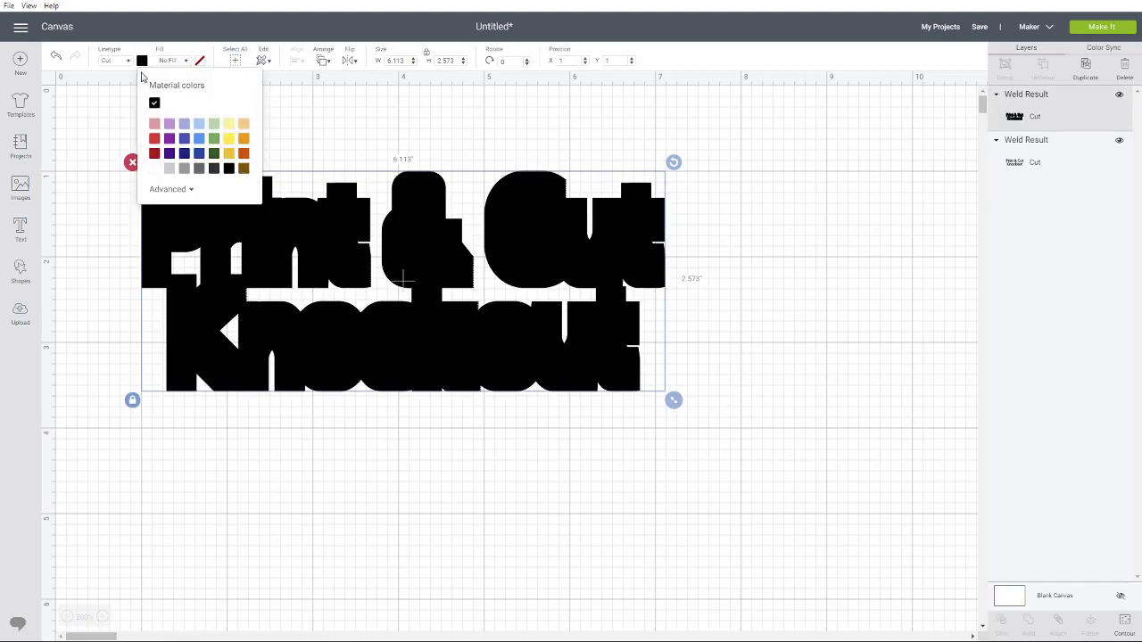
{"action": "left_click", "coordinate": [154, 170]}
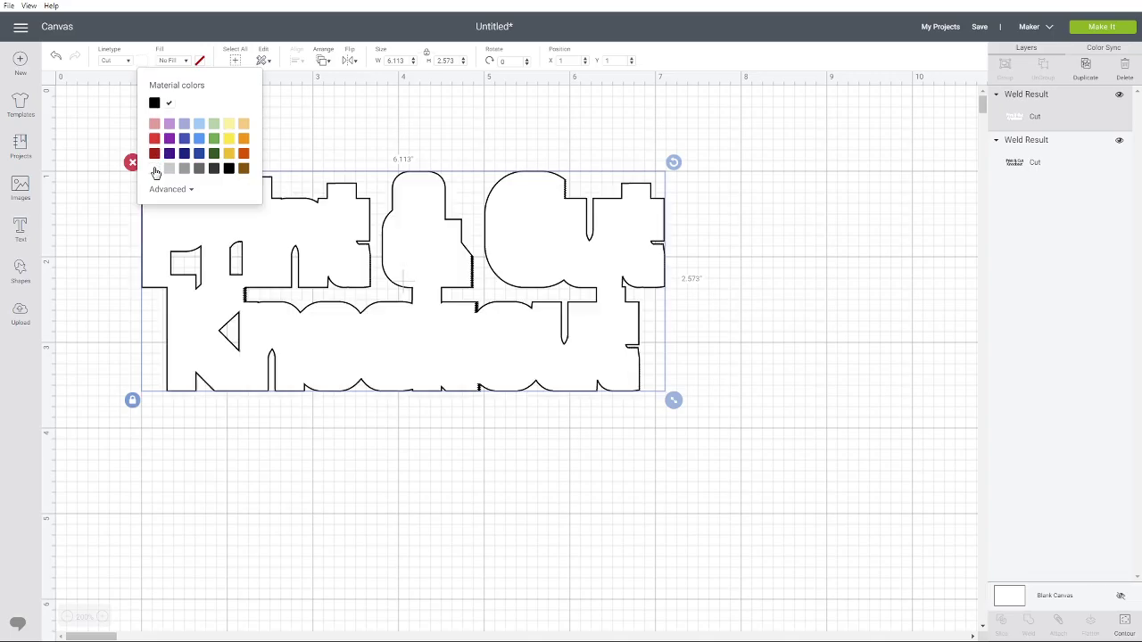
{"action": "left_click", "coordinate": [490, 440]}
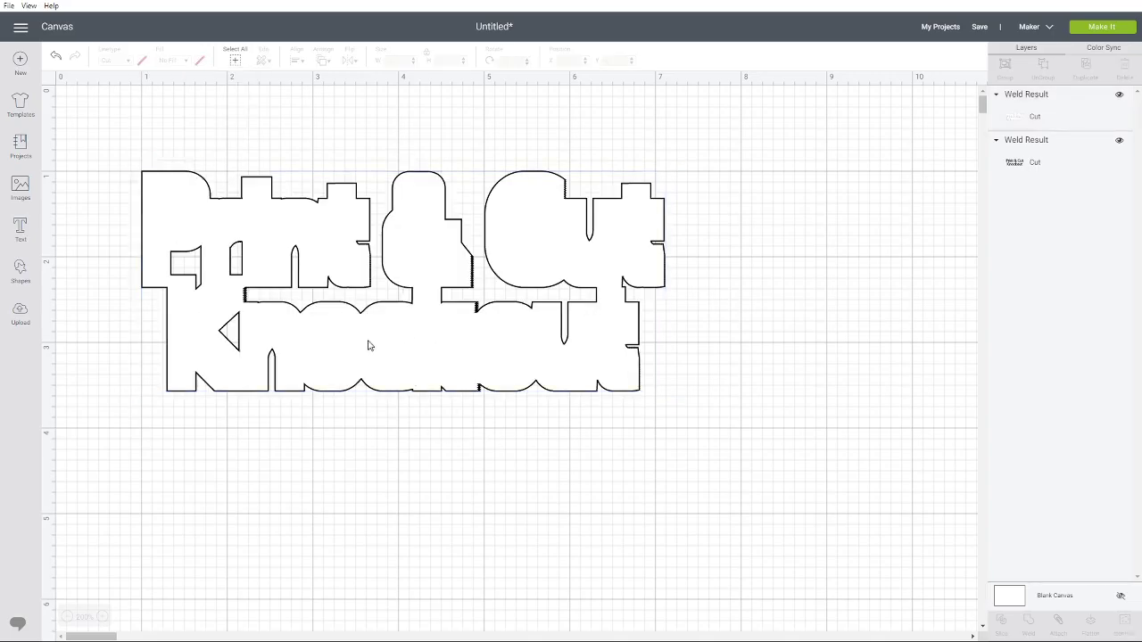
Step: Move the original black "Print & Cut Knockout" text onto the white shape and bring it forward in front of it
{"action": "left_click", "coordinate": [66, 618]}
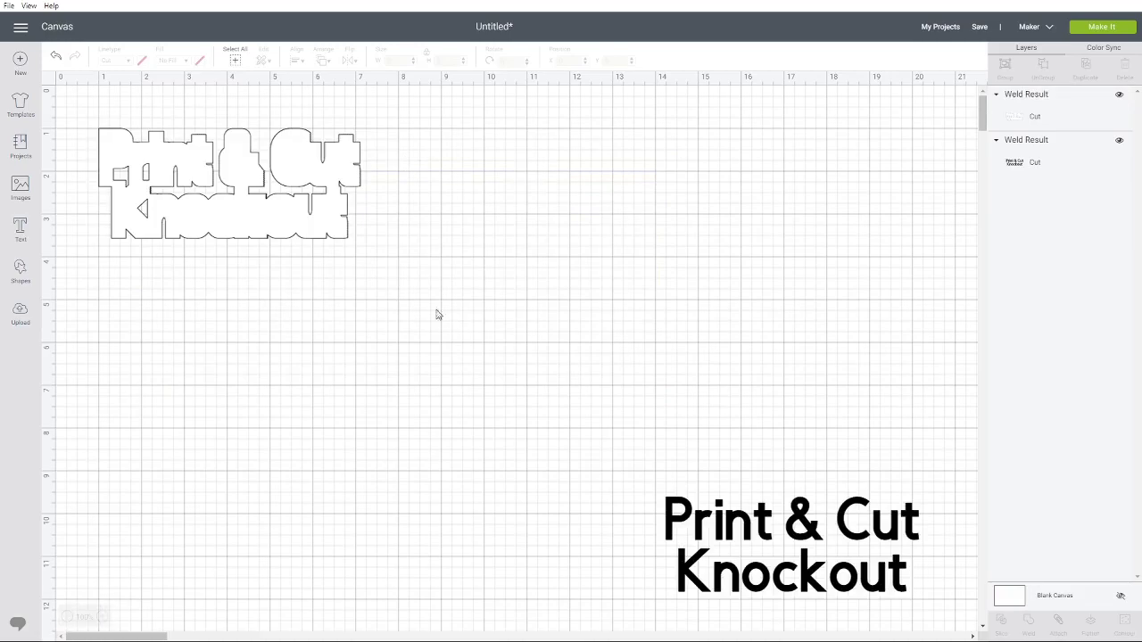
{"action": "left_click_drag", "start_coordinate": [802, 522], "coordinate": [305, 205]}
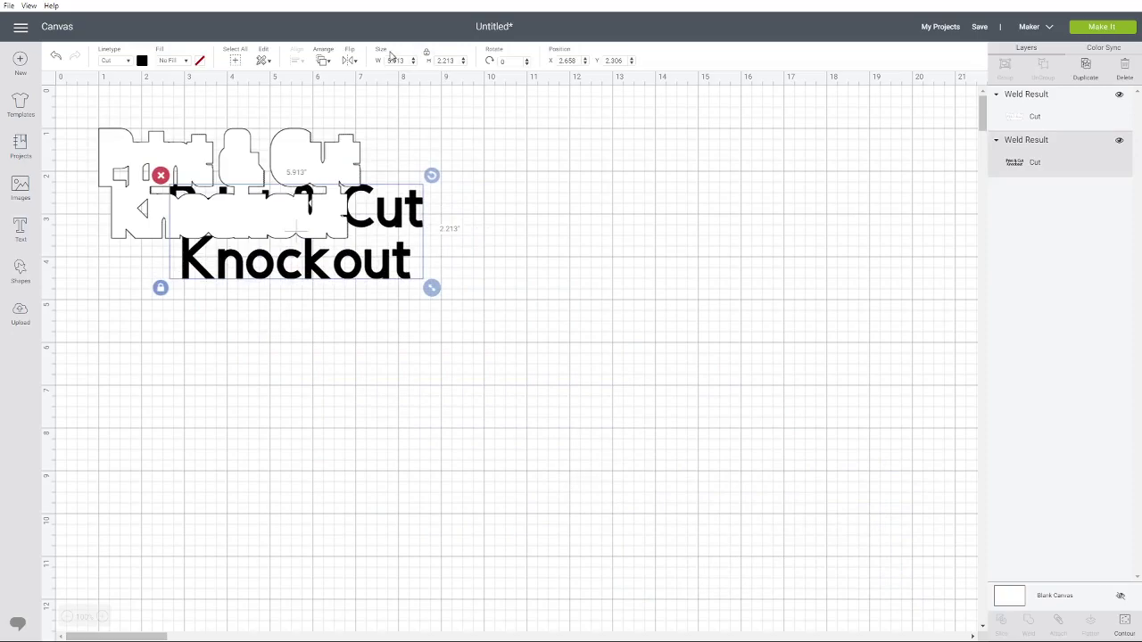
{"action": "left_click", "coordinate": [323, 60]}
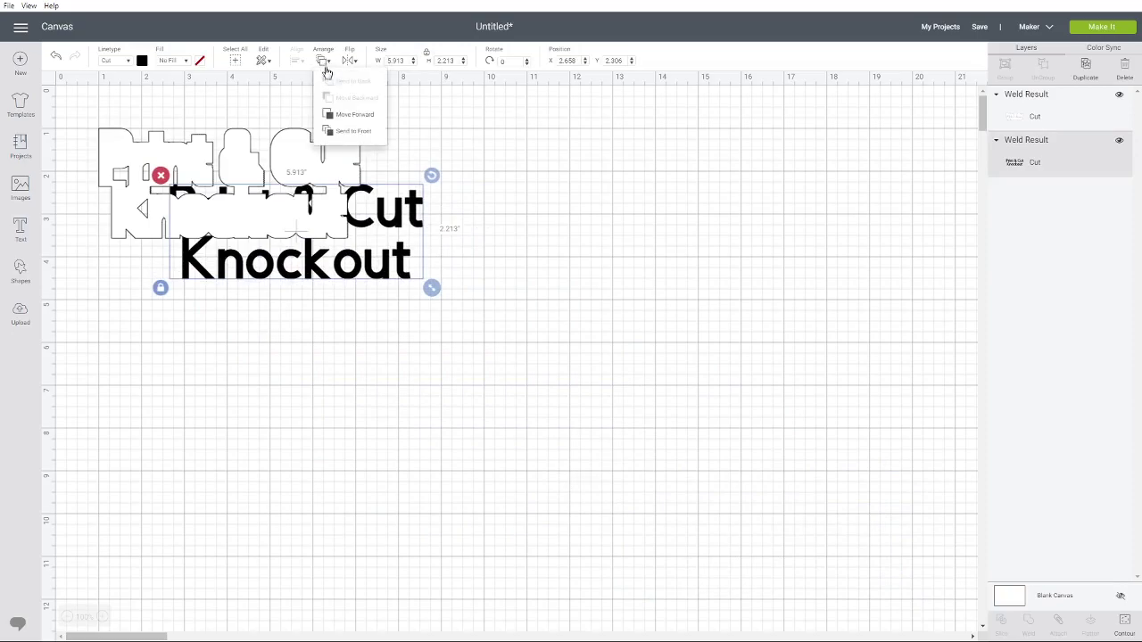
{"action": "left_click", "coordinate": [351, 117]}
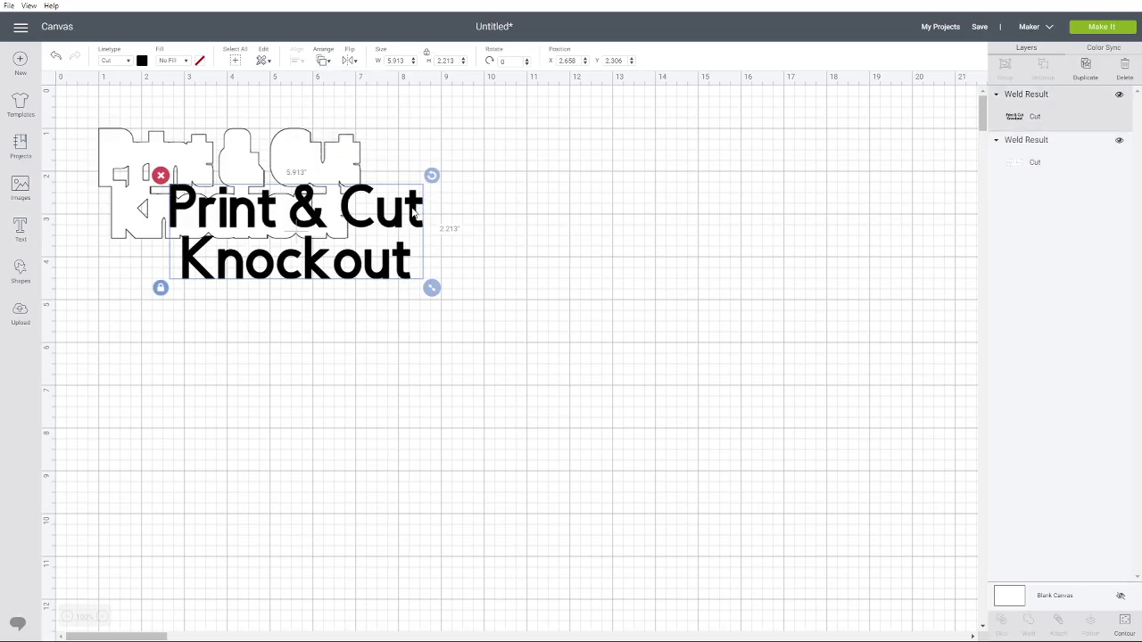
{"action": "left_click_drag", "start_coordinate": [411, 210], "coordinate": [348, 163]}
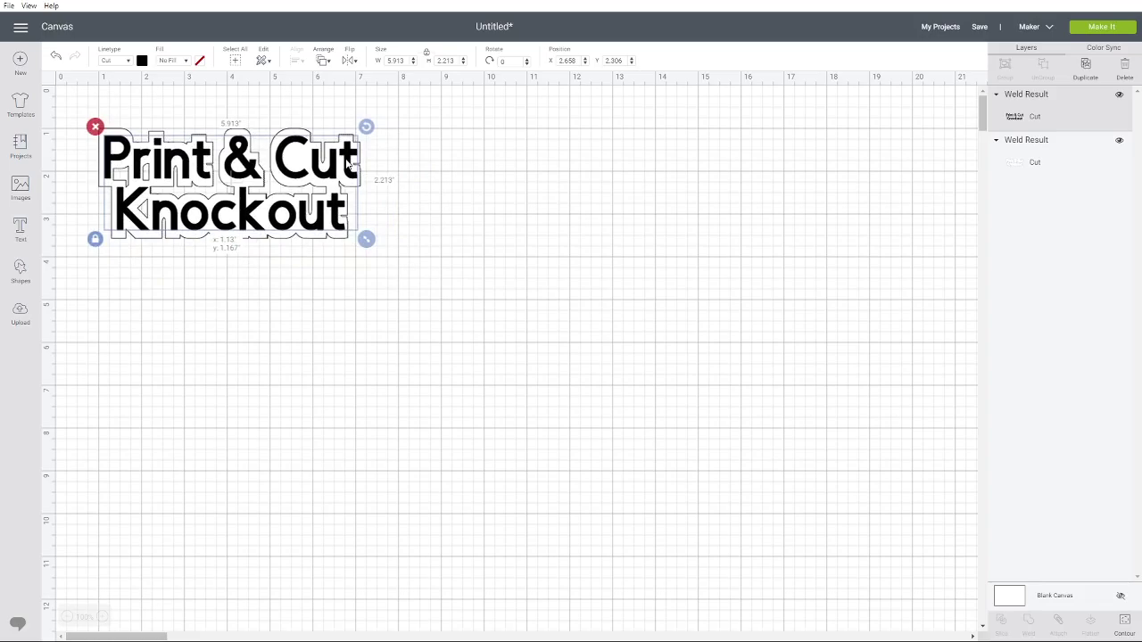
{"action": "left_click_drag", "start_coordinate": [348, 163], "coordinate": [348, 163]}
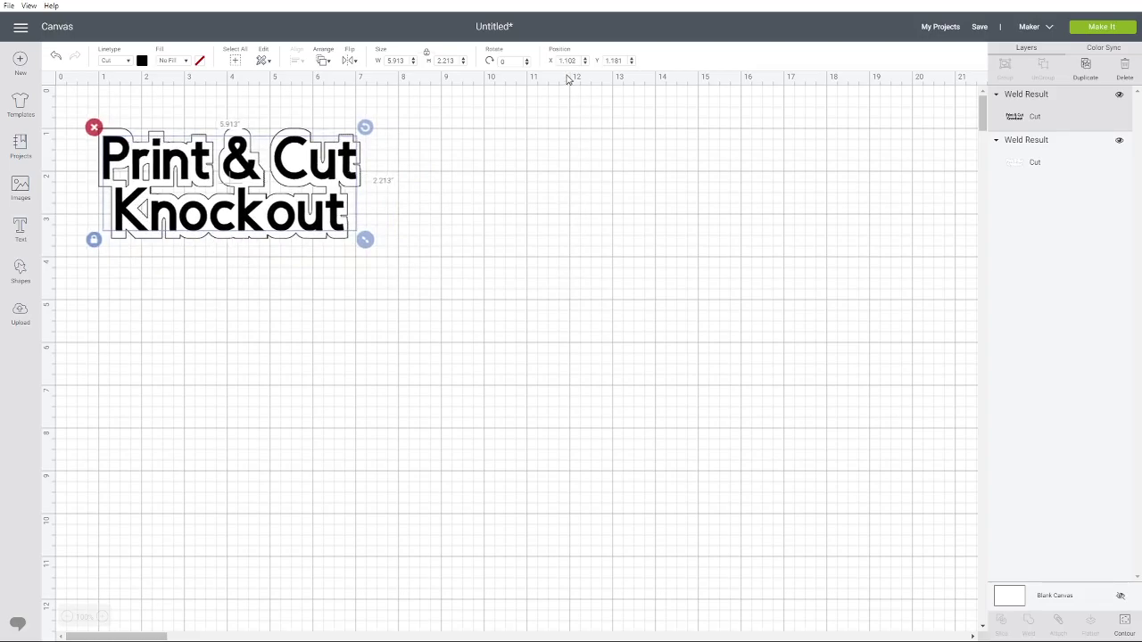
Step: Set the black text's X position to 1.1 to line it up with the white background shape
{"action": "left_click", "coordinate": [161, 136]}
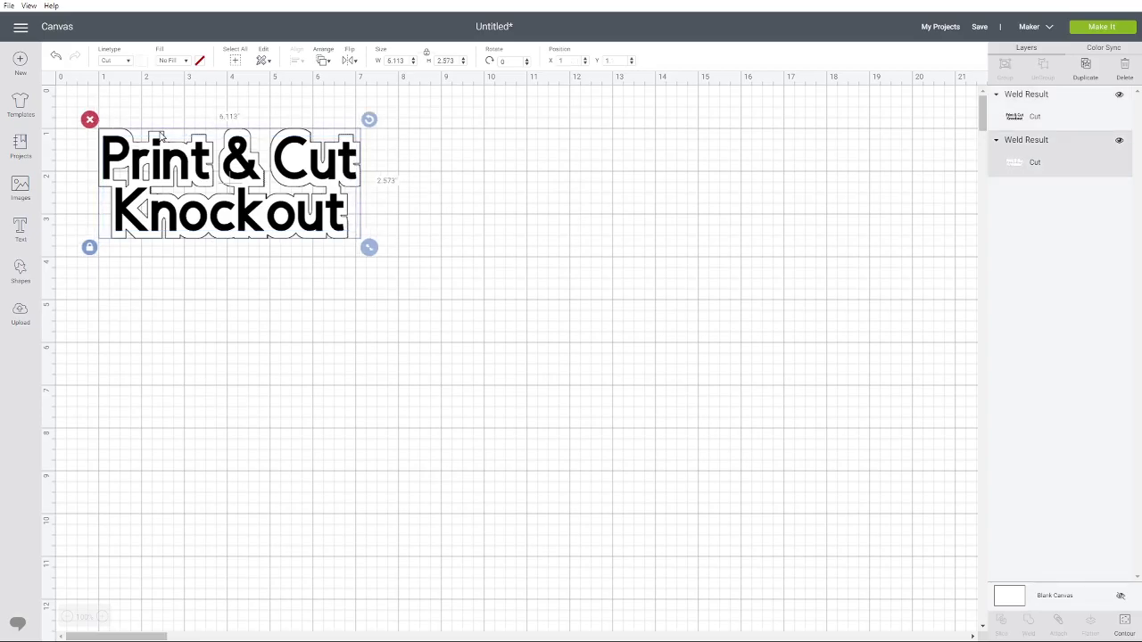
{"action": "left_click", "coordinate": [571, 60]}
{"action": "left_click", "coordinate": [348, 166]}
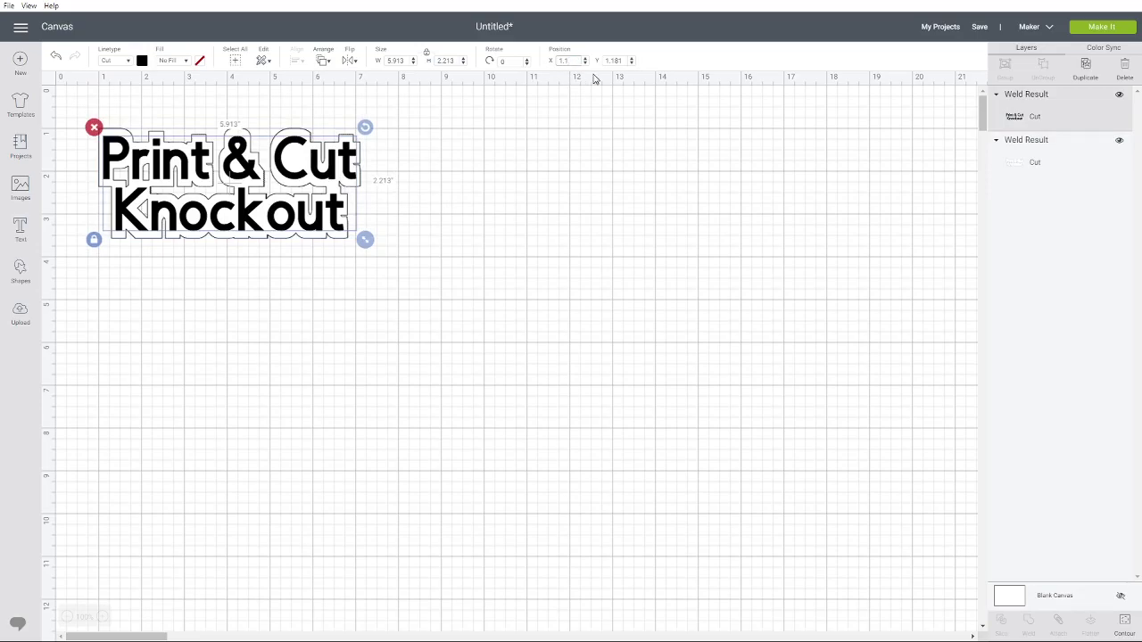
{"action": "key", "text": "Tab"}
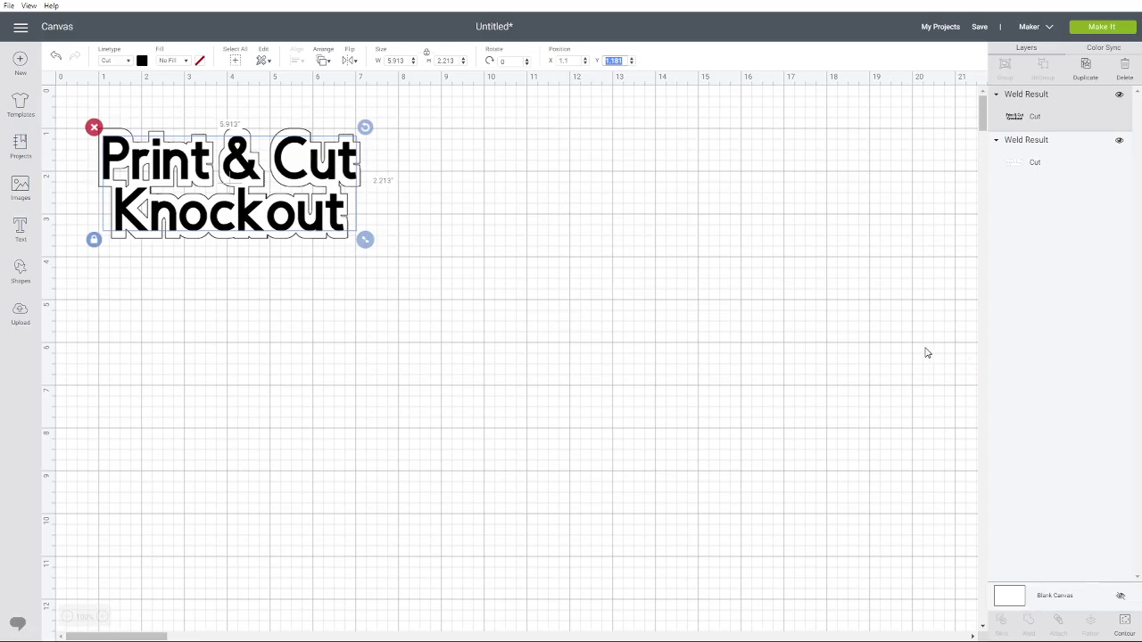
{"action": "key", "text": "Right"}
{"action": "left_click", "coordinate": [362, 290]}
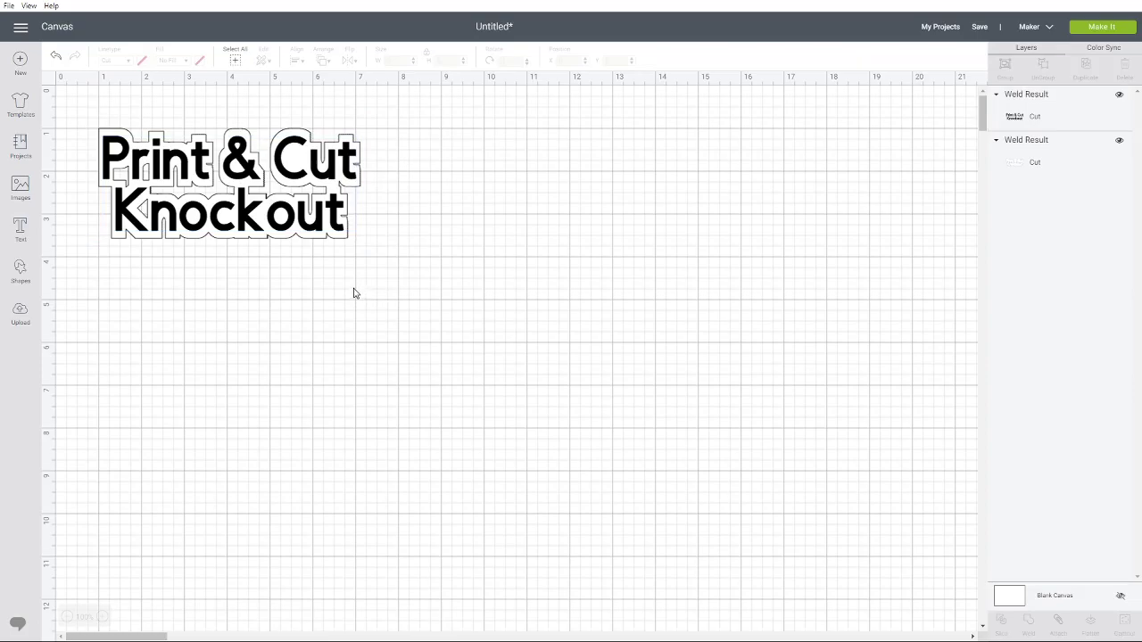
Step: Hide the three small inner cutout contours of the white background shape
{"action": "left_click", "coordinate": [198, 141]}
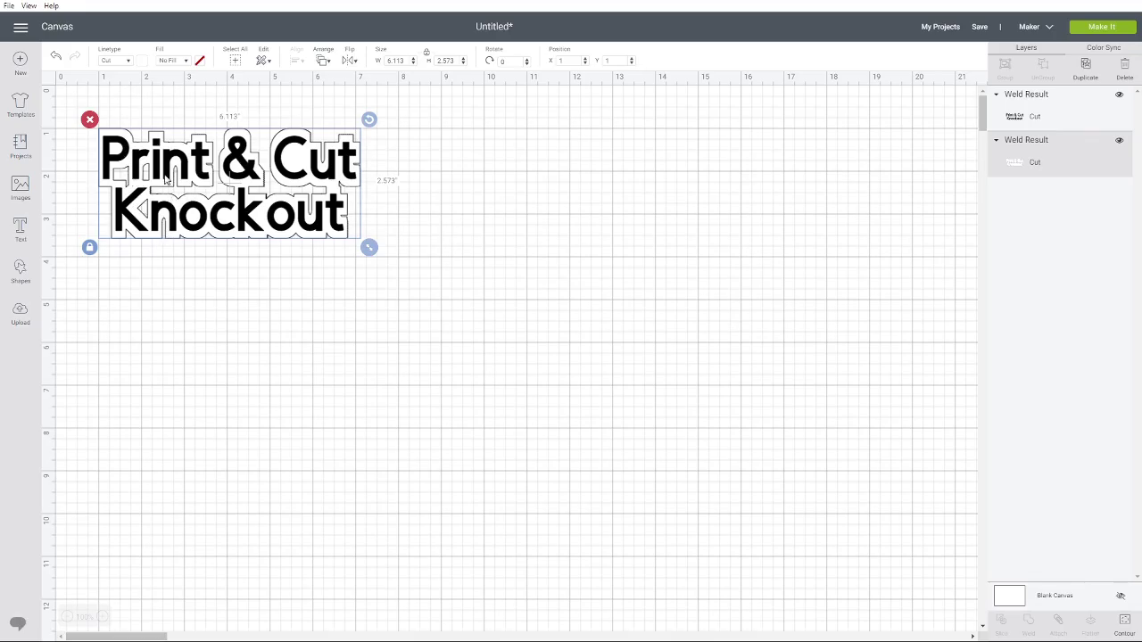
{"action": "left_click", "coordinate": [1127, 624]}
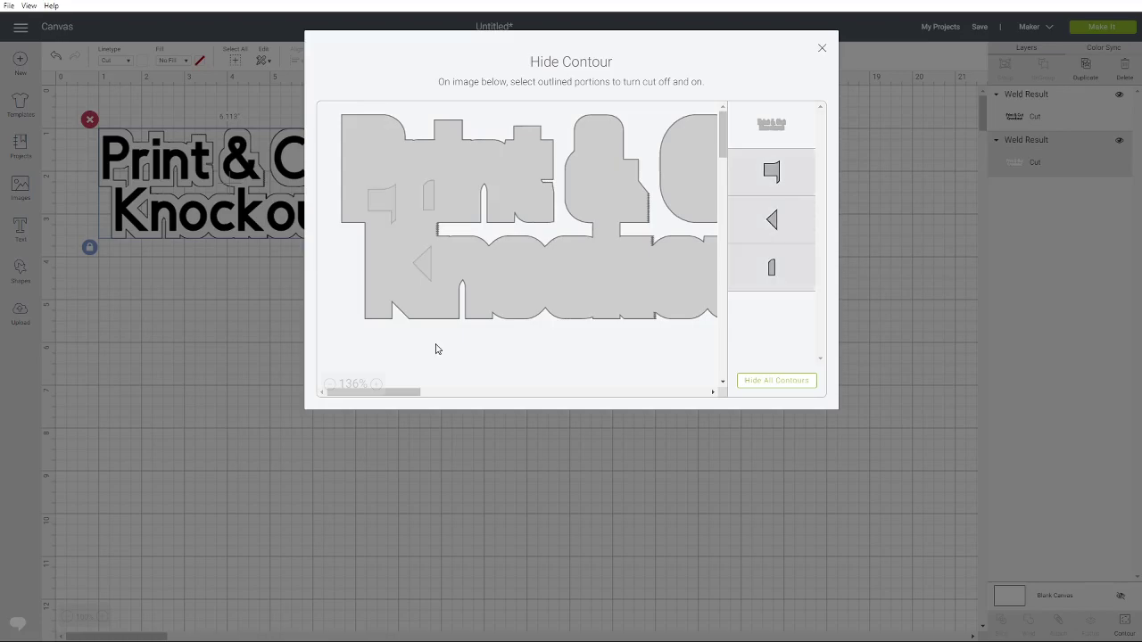
{"action": "mouse_move", "coordinate": [407, 391]}
{"action": "left_mouse_down"}
{"action": "mouse_move", "coordinate": [467, 401]}
{"action": "mouse_move", "coordinate": [413, 396]}
{"action": "left_mouse_up"}
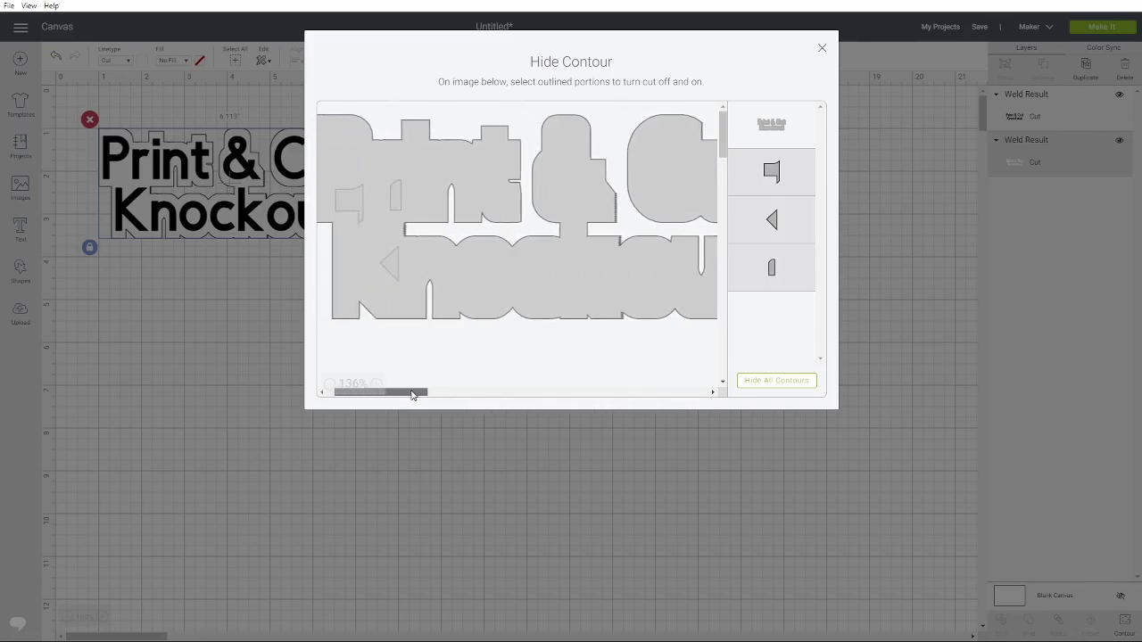
{"action": "left_click", "coordinate": [821, 49]}
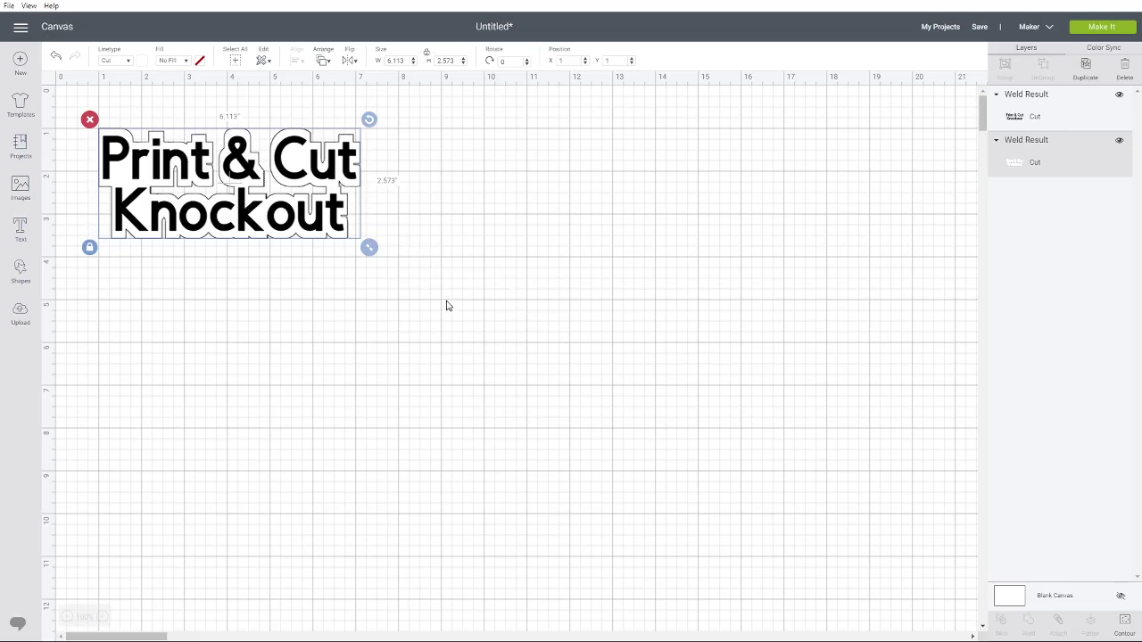
Step: Set the fill of the black "Print & Cut Knockout" text to Print
{"action": "left_click_drag", "start_coordinate": [446, 301], "coordinate": [223, 119]}
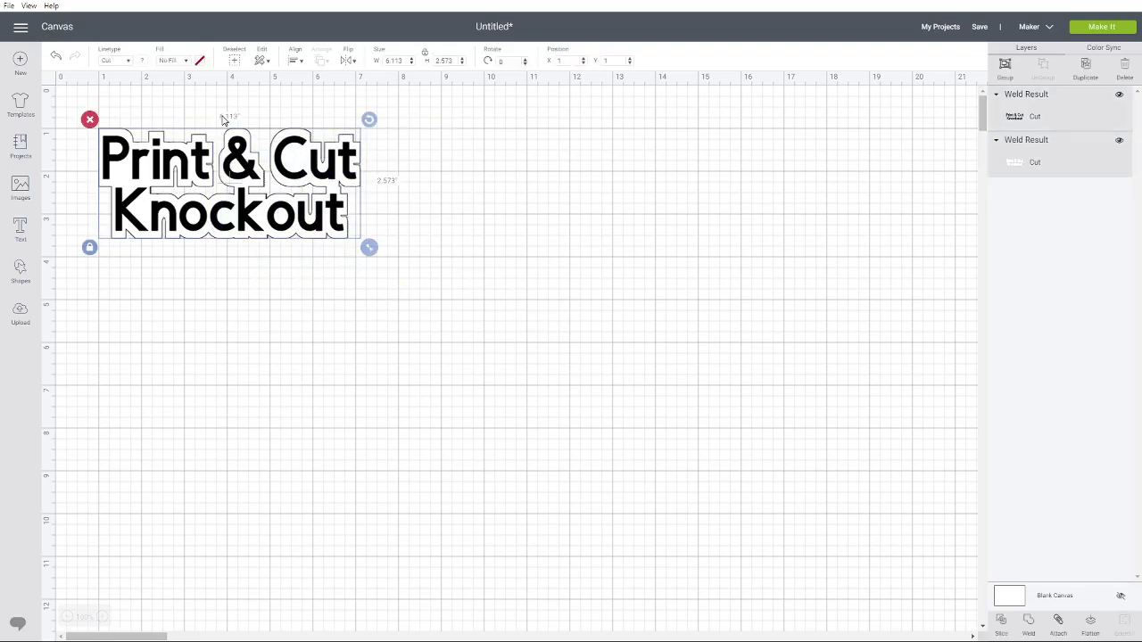
{"action": "left_click", "coordinate": [569, 373]}
{"action": "left_click", "coordinate": [319, 174]}
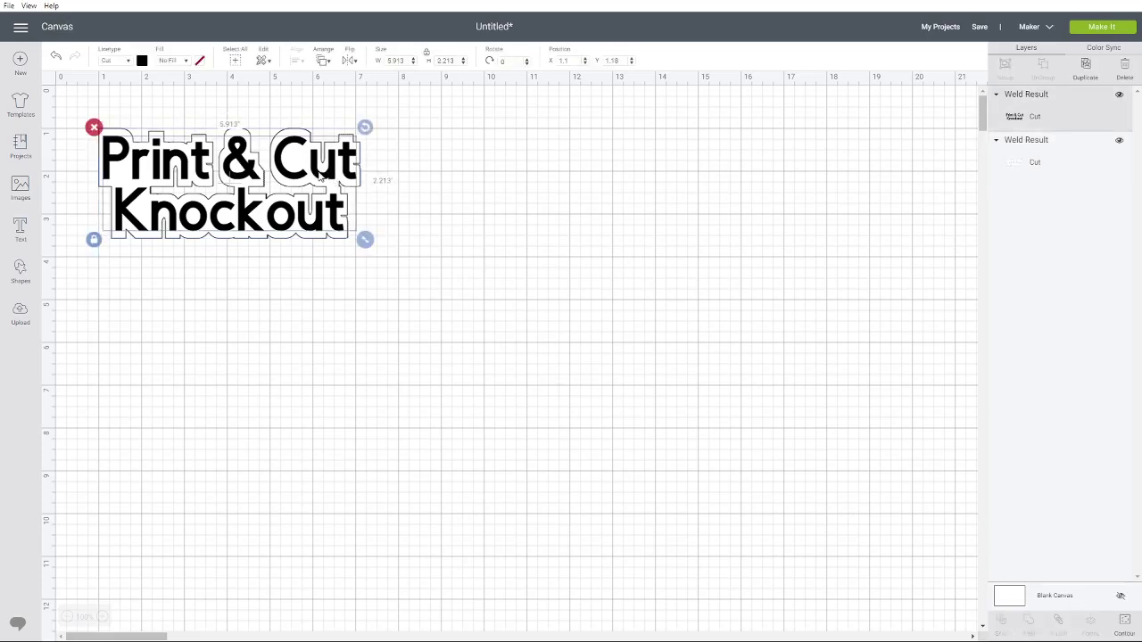
{"action": "left_click", "coordinate": [187, 62]}
{"action": "left_click", "coordinate": [177, 91]}
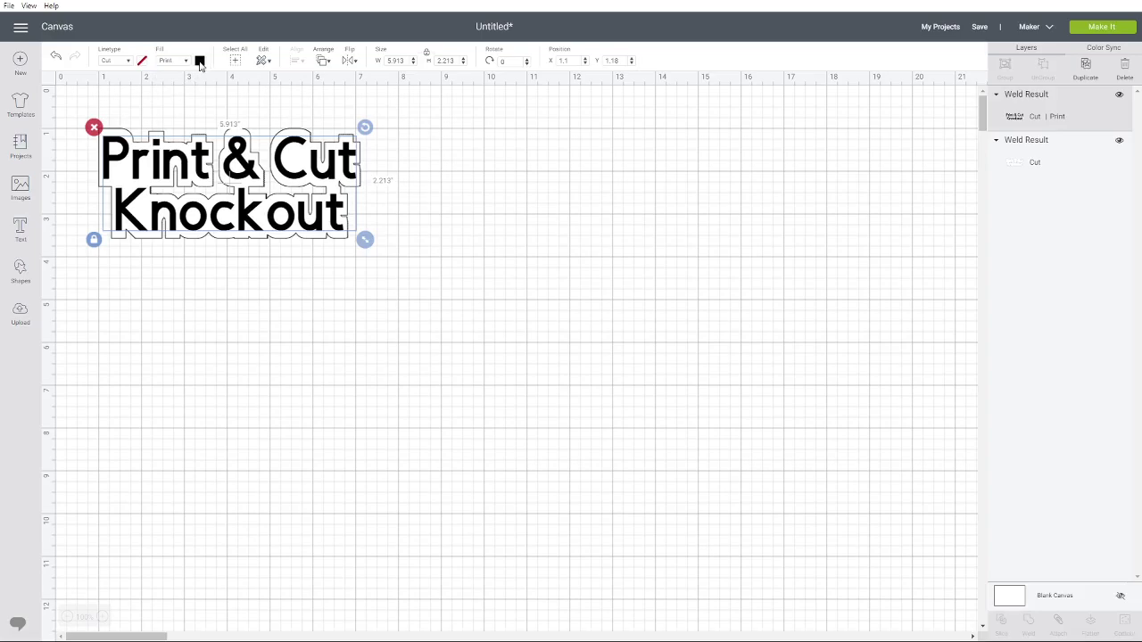
Step: Change the text's print type to Pattern and apply a dark red pattern to it
{"action": "left_click", "coordinate": [200, 61]}
{"action": "left_click", "coordinate": [292, 107]}
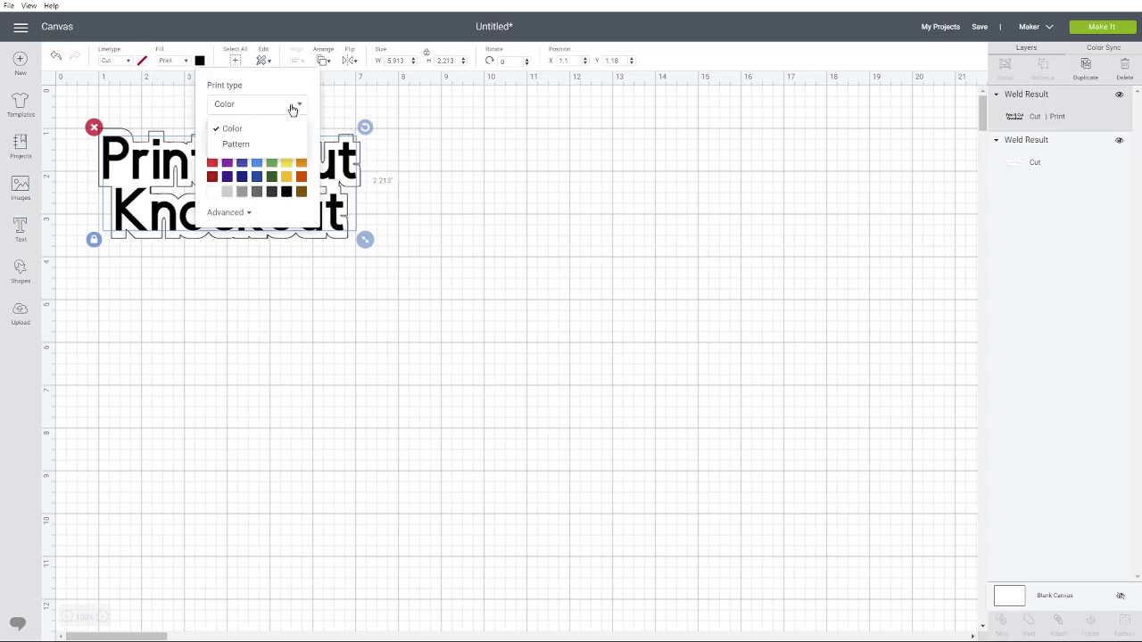
{"action": "left_click", "coordinate": [244, 145]}
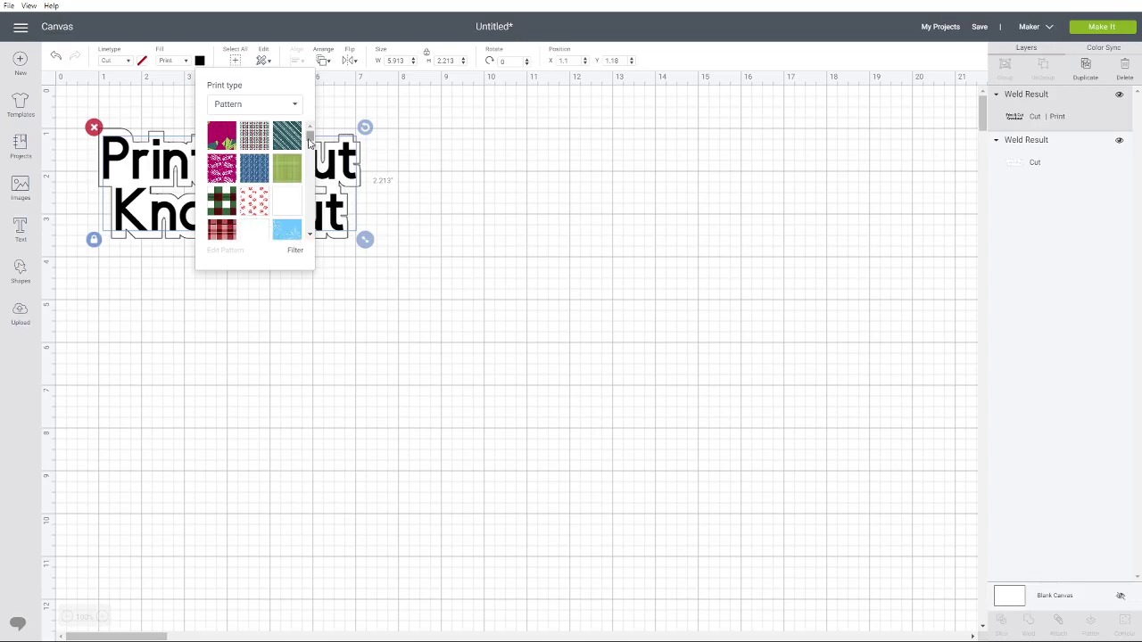
{"action": "scroll", "coordinate": [311, 140], "scroll_direction": "down", "scroll_amount": 3}
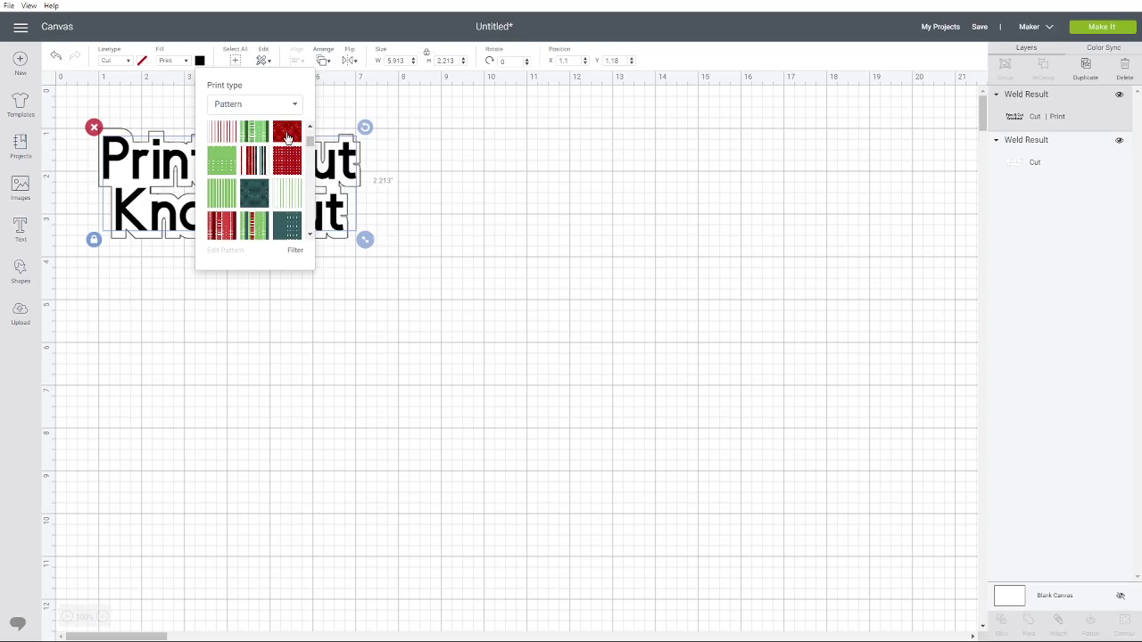
{"action": "left_click", "coordinate": [286, 133]}
{"action": "left_click", "coordinate": [446, 154]}
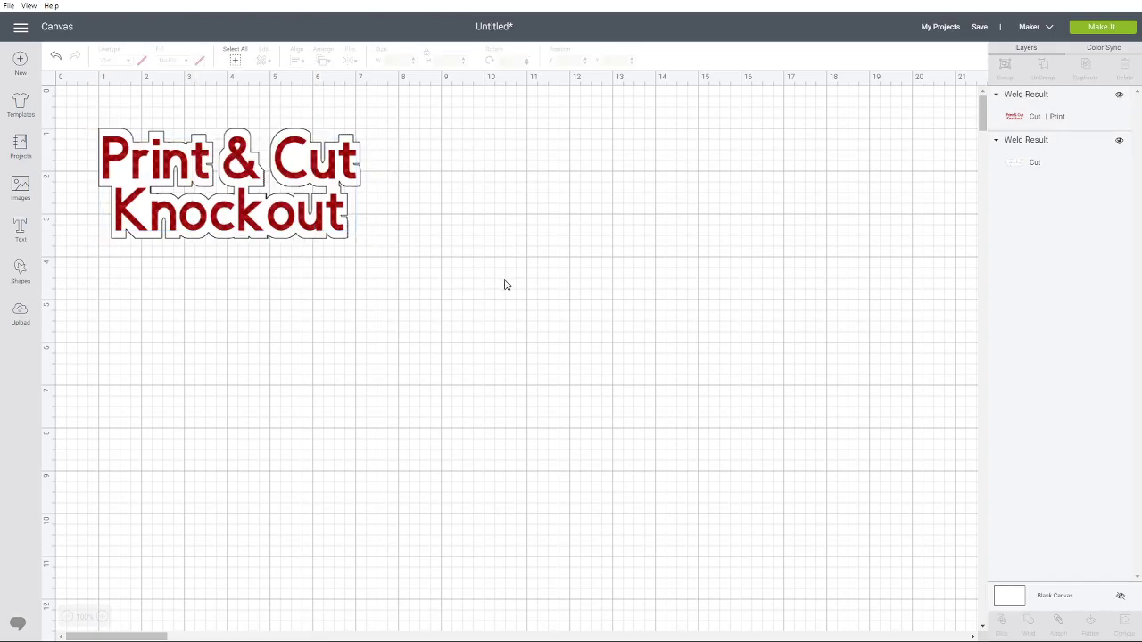
Step: Copy and paste the red patterned text, and move the copy below the original design
{"action": "left_click", "coordinate": [294, 182]}
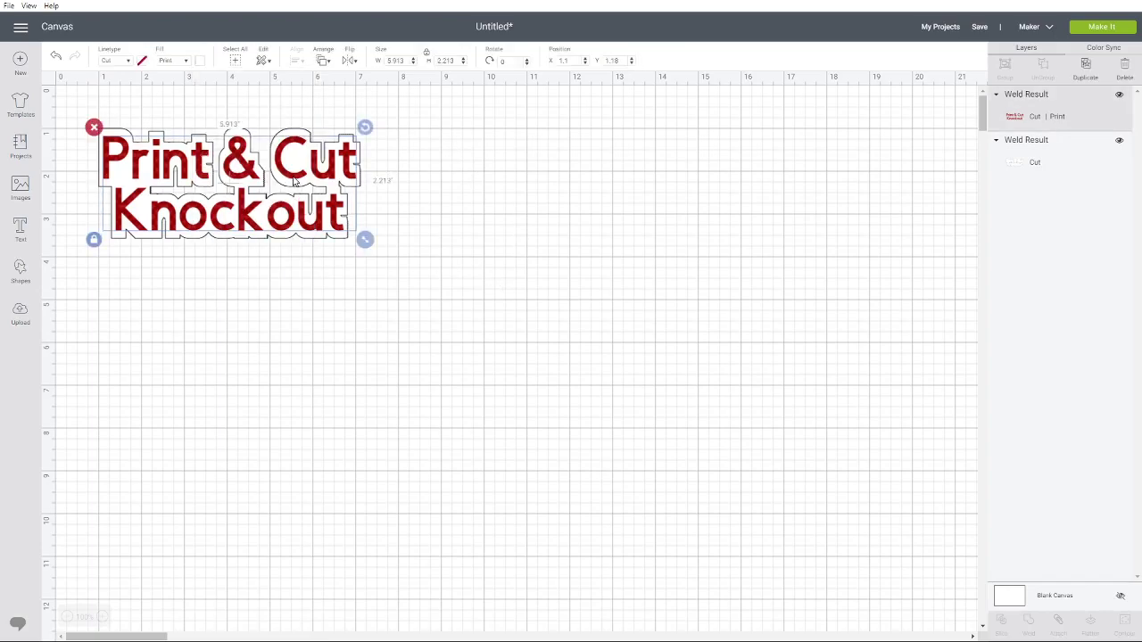
{"action": "right_click", "coordinate": [295, 182]}
{"action": "left_click", "coordinate": [331, 258]}
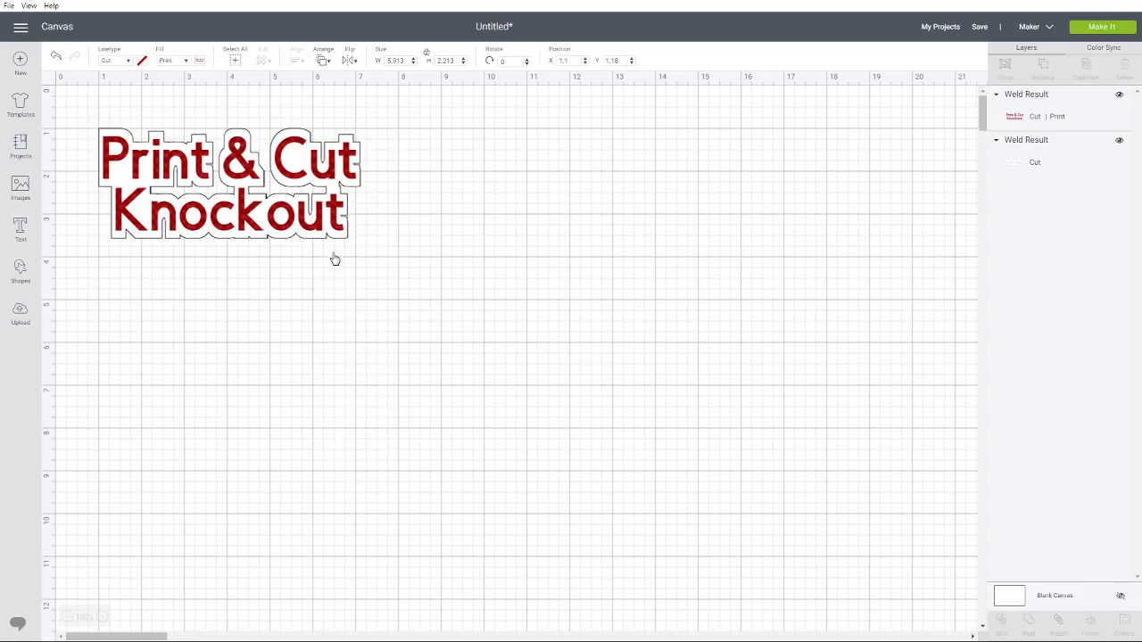
{"action": "key", "text": "ctrl+v"}
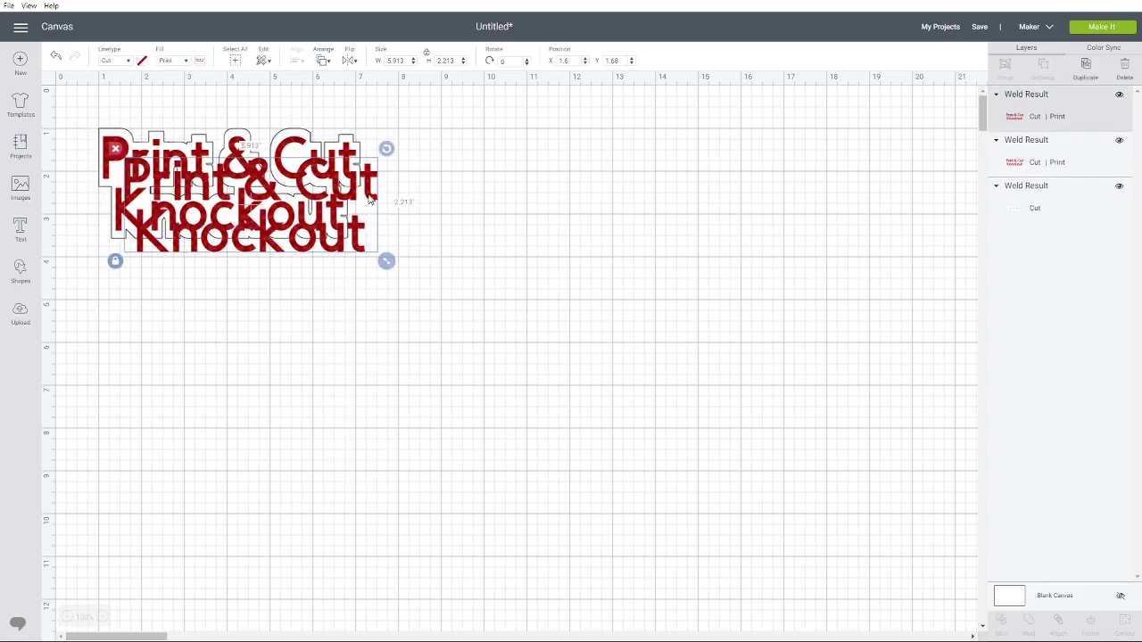
{"action": "left_click_drag", "start_coordinate": [359, 205], "coordinate": [339, 354]}
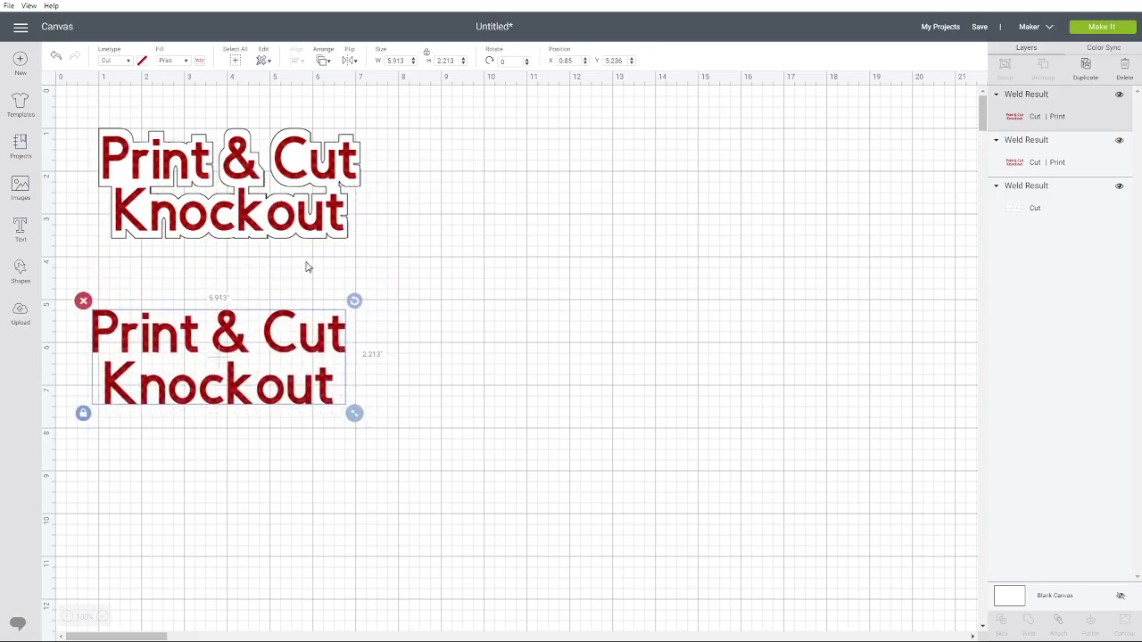
Step: Flatten the upper red text together with its white background shape
{"action": "left_click", "coordinate": [330, 183]}
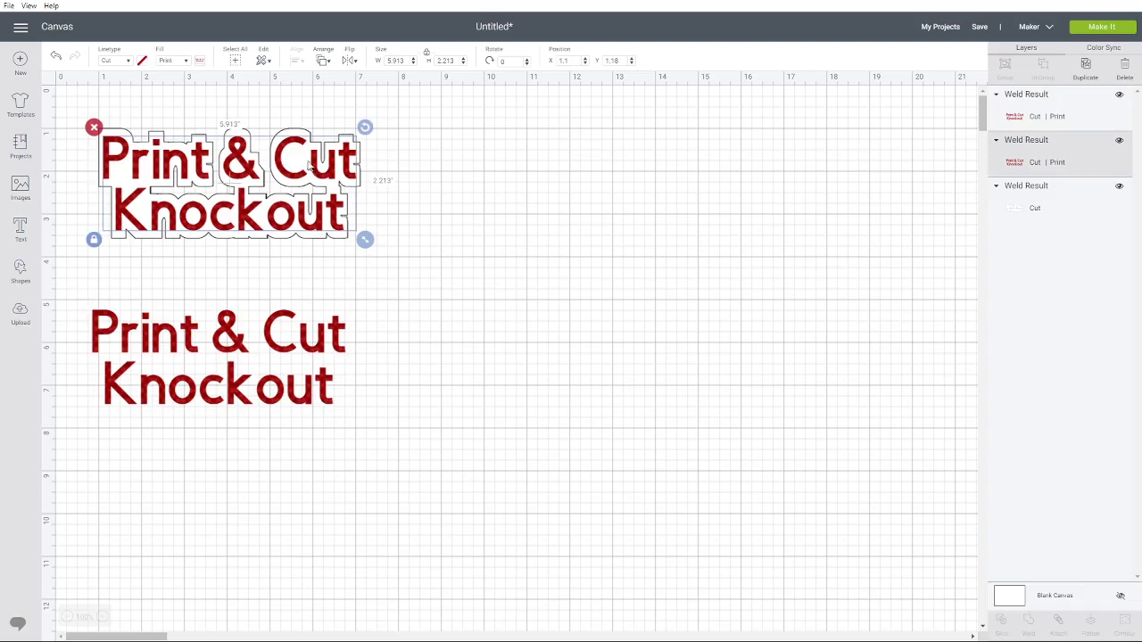
{"action": "left_click", "coordinate": [297, 134], "text": "shift"}
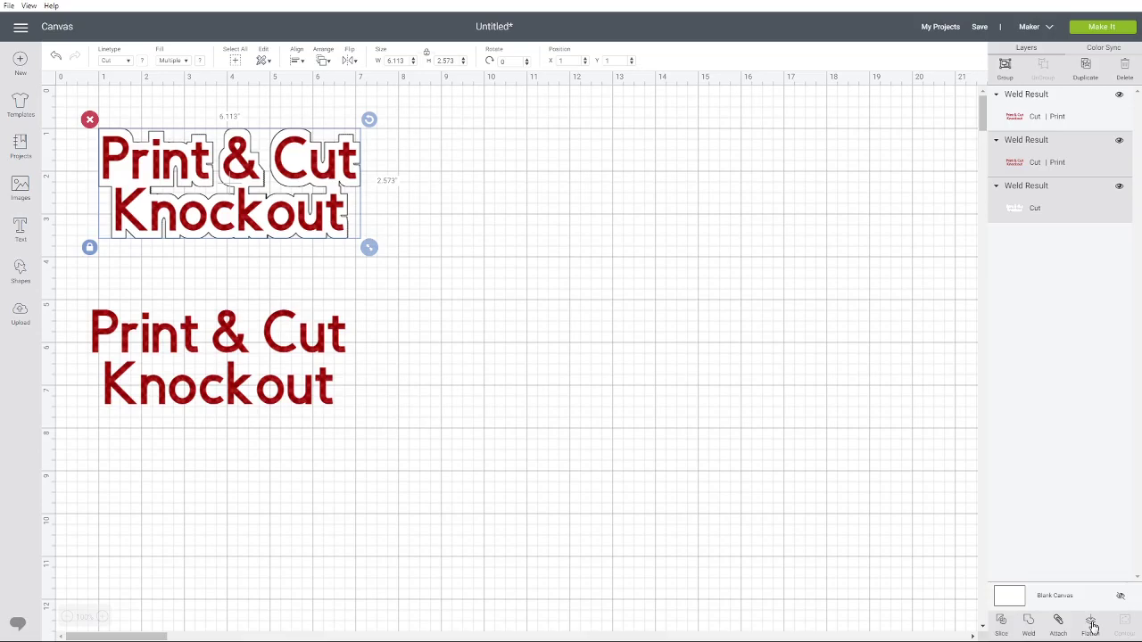
{"action": "left_click", "coordinate": [1091, 623]}
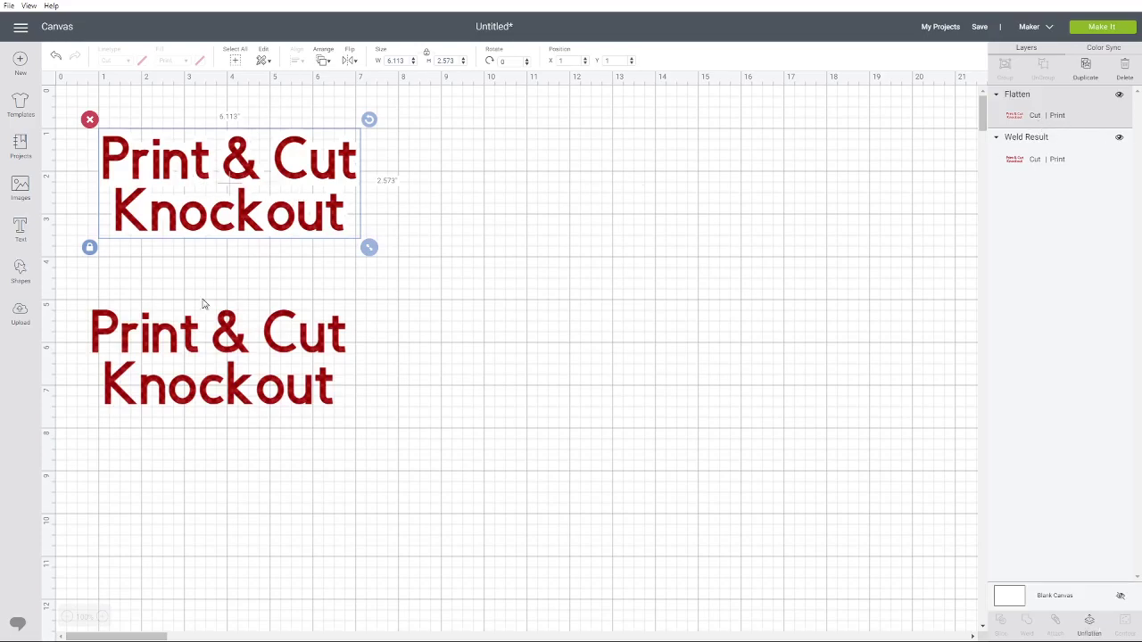
Step: Duplicate the lower red patterned text
{"action": "left_click", "coordinate": [330, 332]}
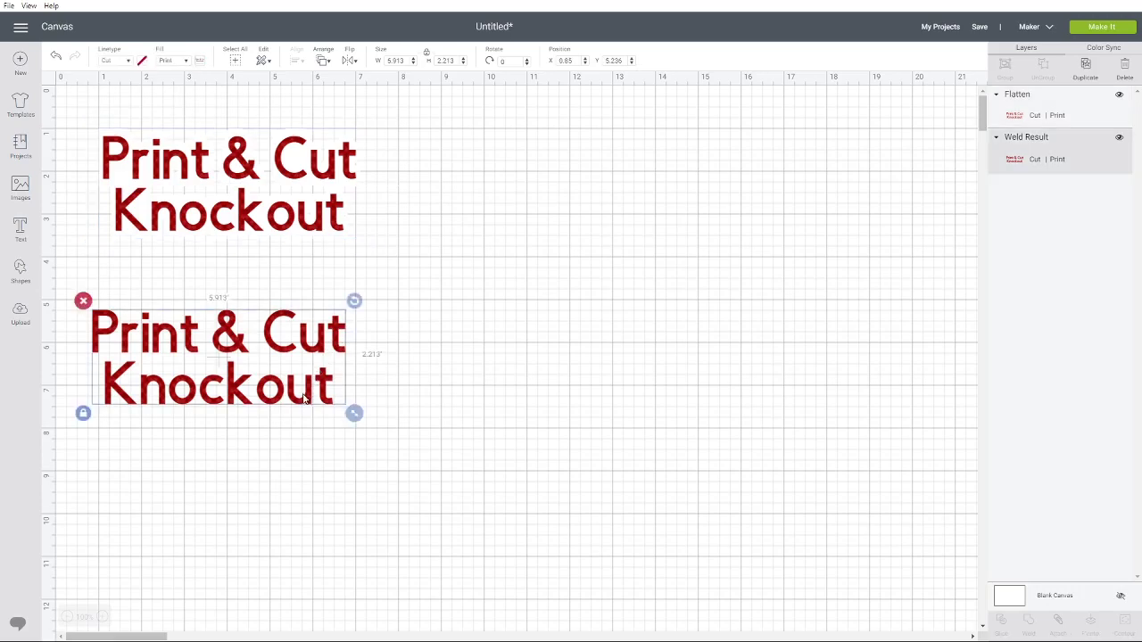
{"action": "right_click", "coordinate": [276, 351]}
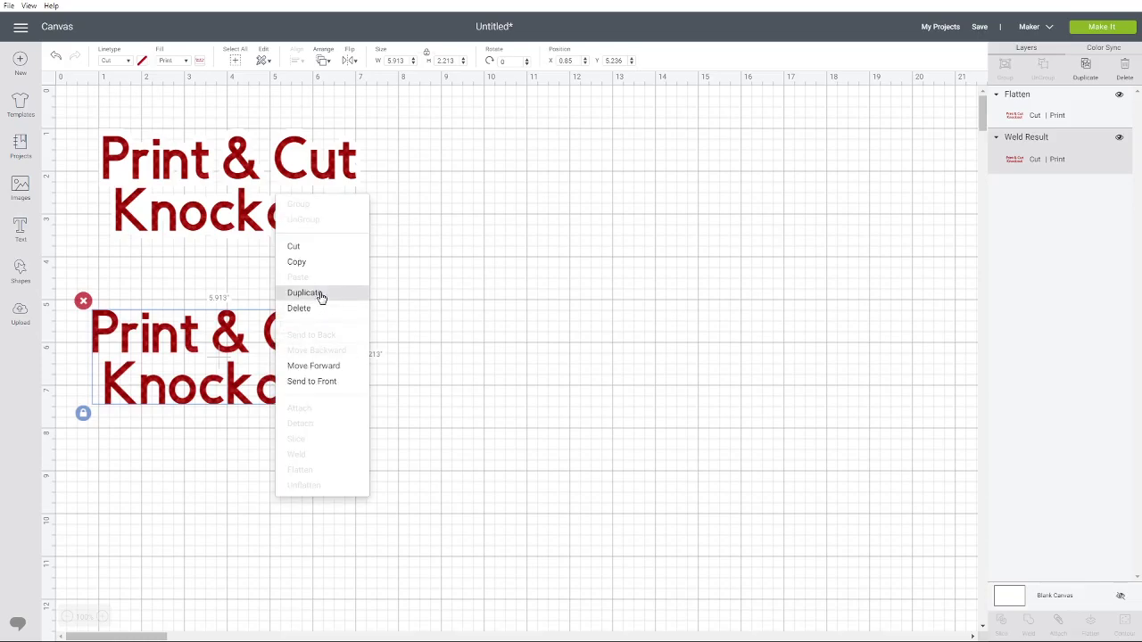
{"action": "key", "text": "Escape"}
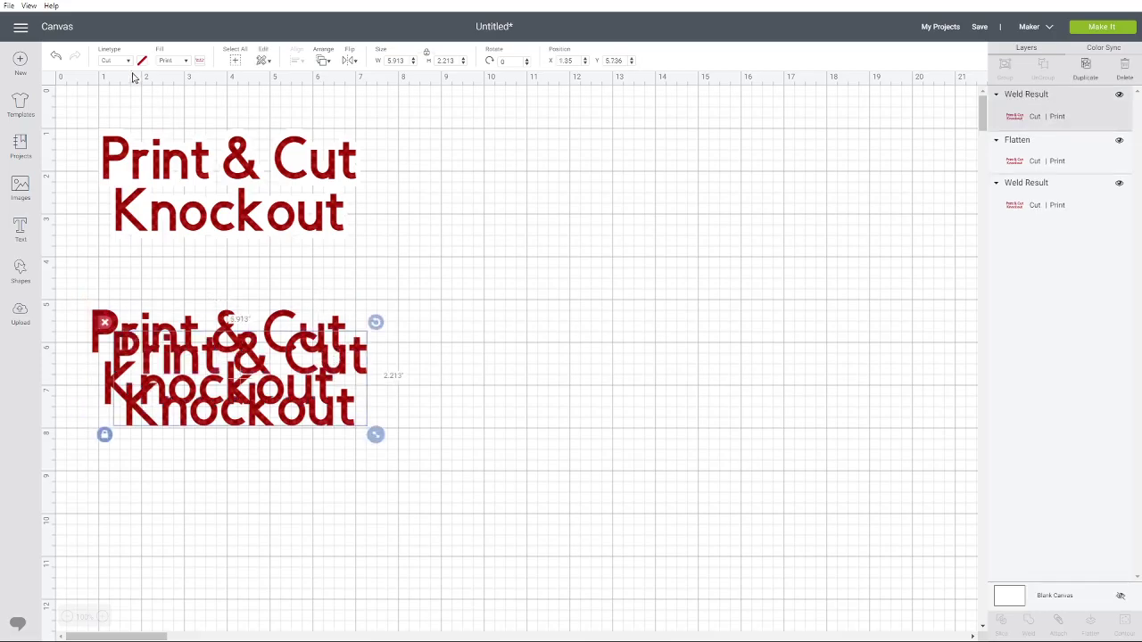
Step: Reset the duplicate's fill to No Fill and back to Print, and make its print color white
{"action": "left_click", "coordinate": [177, 63]}
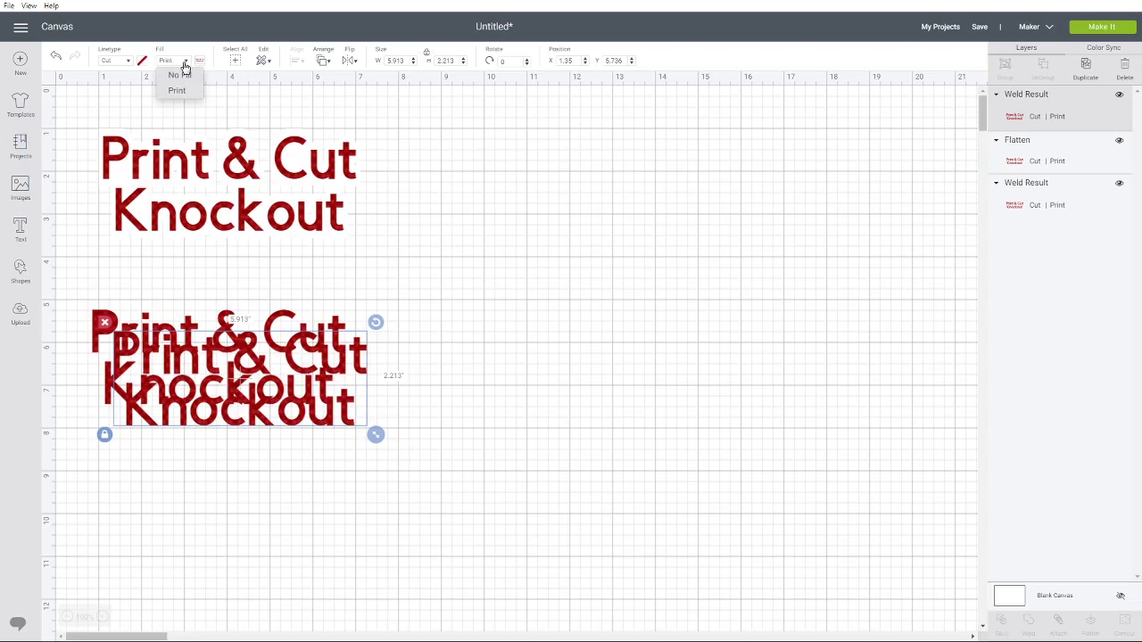
{"action": "left_click", "coordinate": [179, 76]}
{"action": "left_click", "coordinate": [175, 61]}
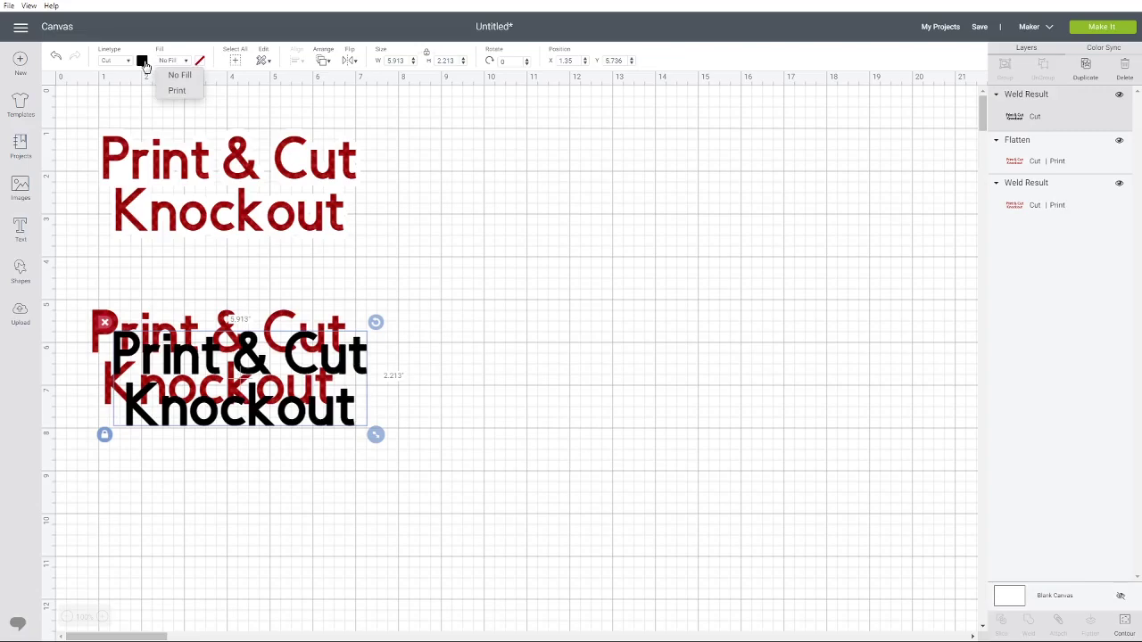
{"action": "left_click", "coordinate": [176, 90]}
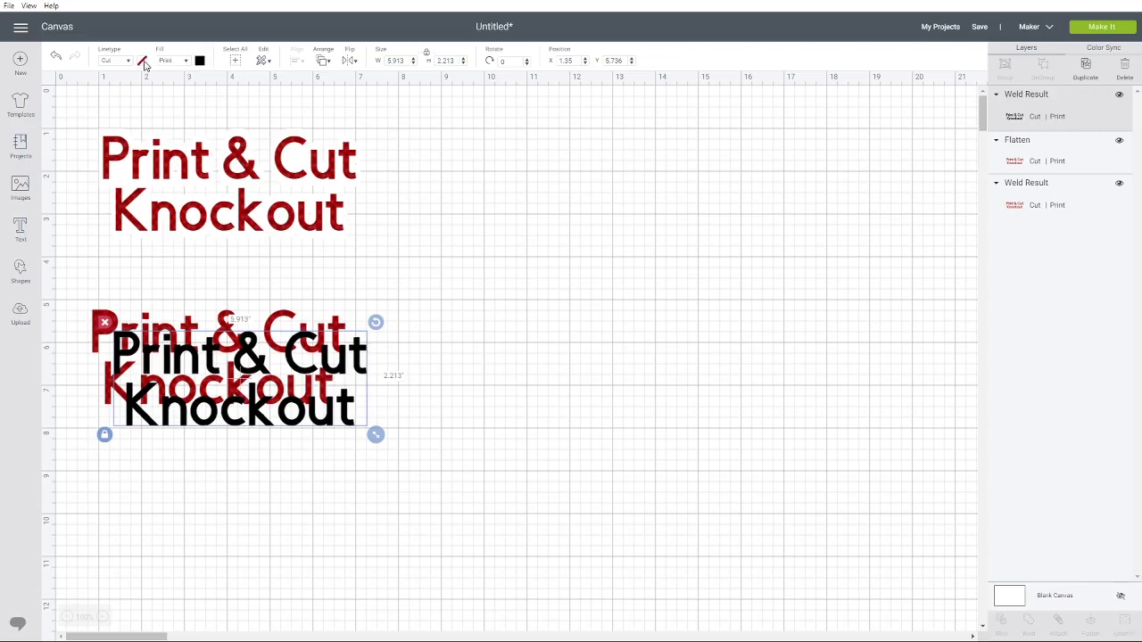
{"action": "left_click", "coordinate": [200, 61]}
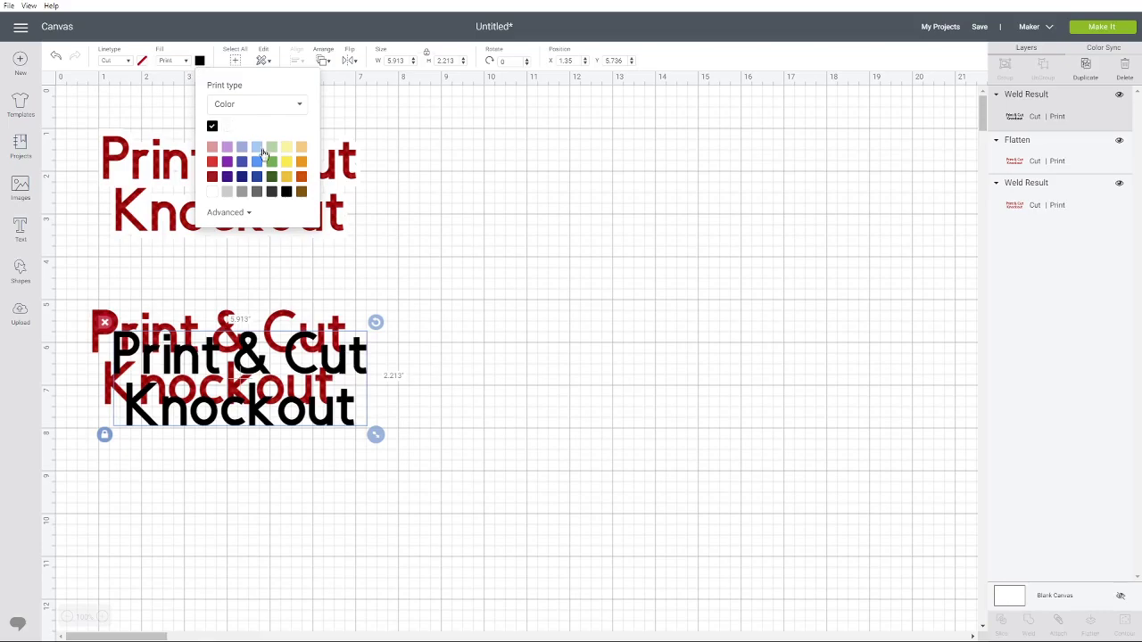
{"action": "left_click", "coordinate": [228, 127]}
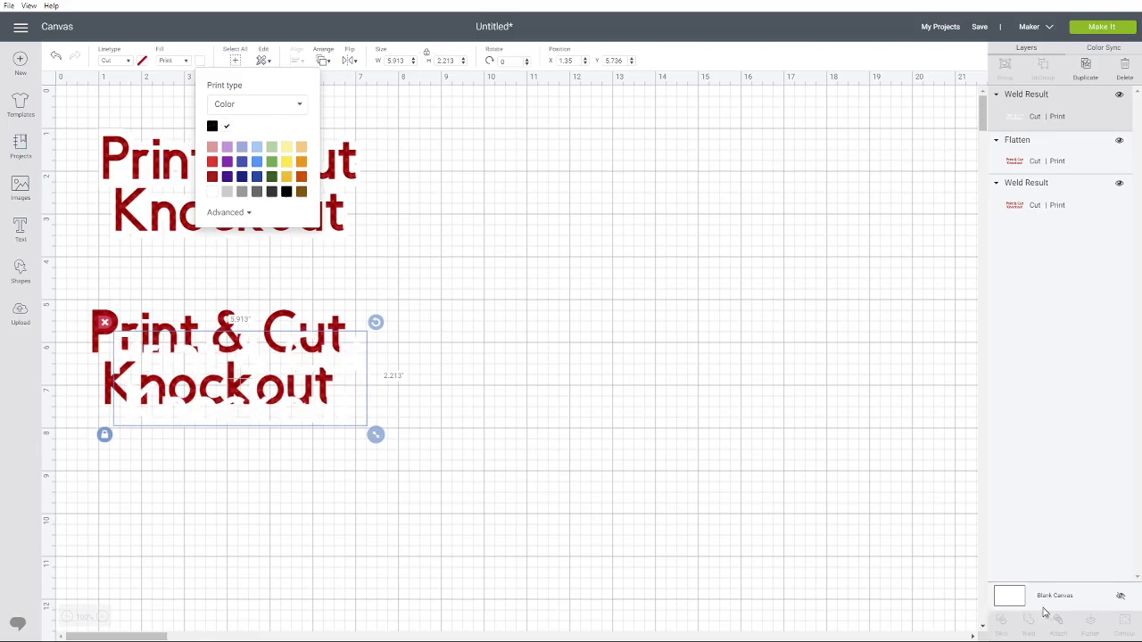
{"action": "left_click", "coordinate": [561, 474]}
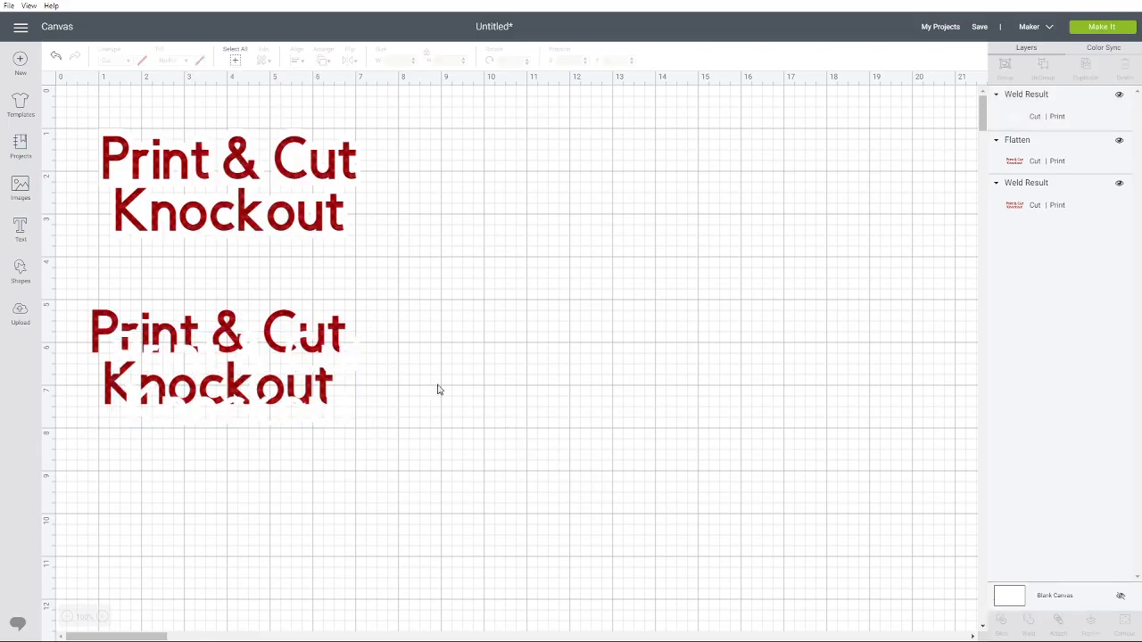
Step: Set the duplicate text's fill to No Fill and its material color to white
{"action": "left_click", "coordinate": [354, 364]}
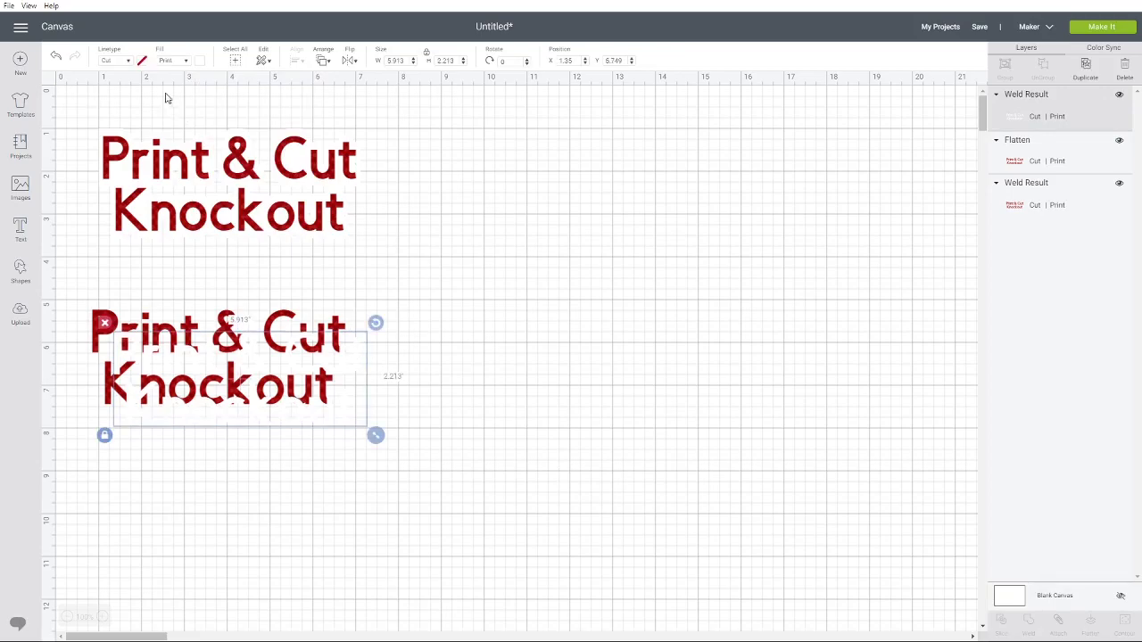
{"action": "left_click", "coordinate": [168, 64]}
{"action": "left_click", "coordinate": [179, 75]}
{"action": "left_click", "coordinate": [142, 61]}
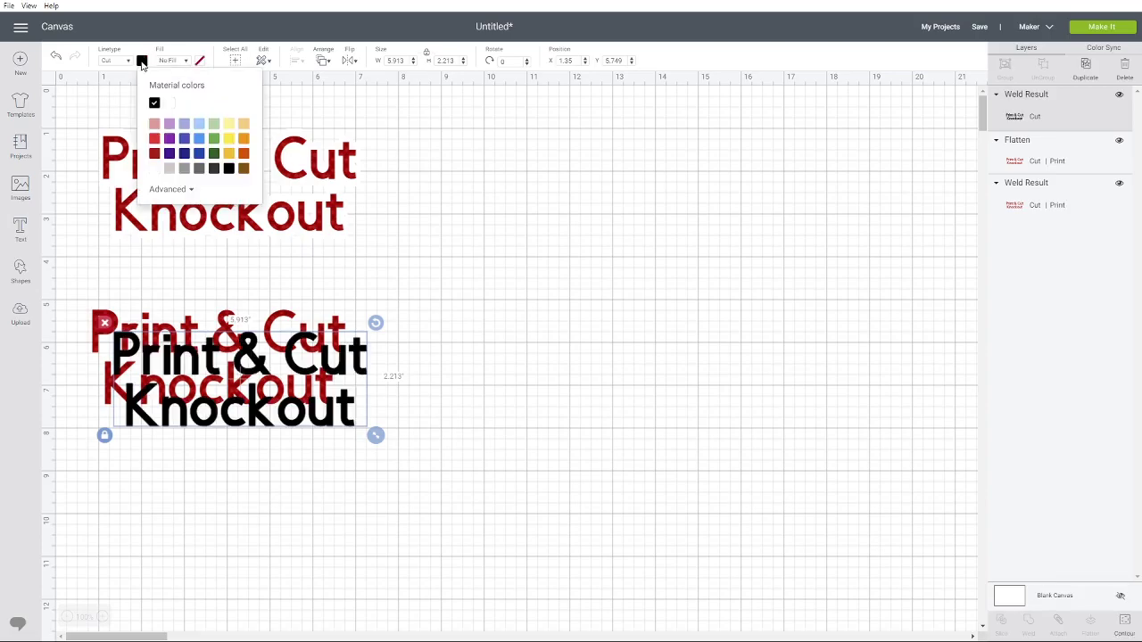
{"action": "left_click", "coordinate": [170, 104]}
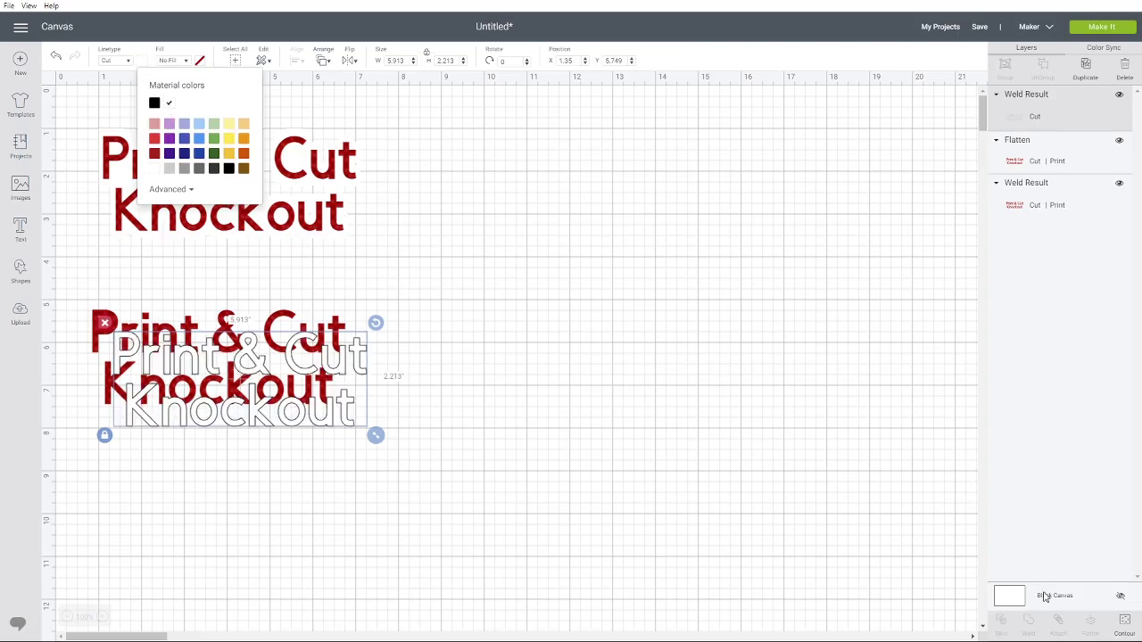
Step: Hide the inner contours of the P, & and o letters in the white duplicate text
{"action": "left_click", "coordinate": [1125, 624]}
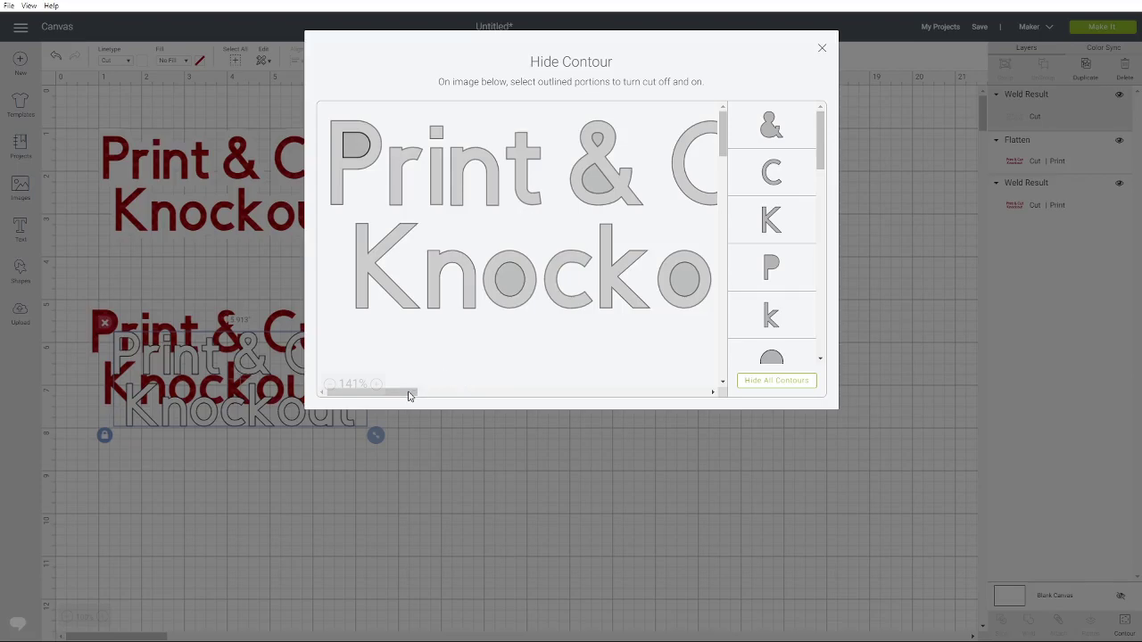
{"action": "mouse_move", "coordinate": [408, 395]}
{"action": "left_mouse_down"}
{"action": "mouse_move", "coordinate": [453, 398]}
{"action": "mouse_move", "coordinate": [413, 396]}
{"action": "left_mouse_up"}
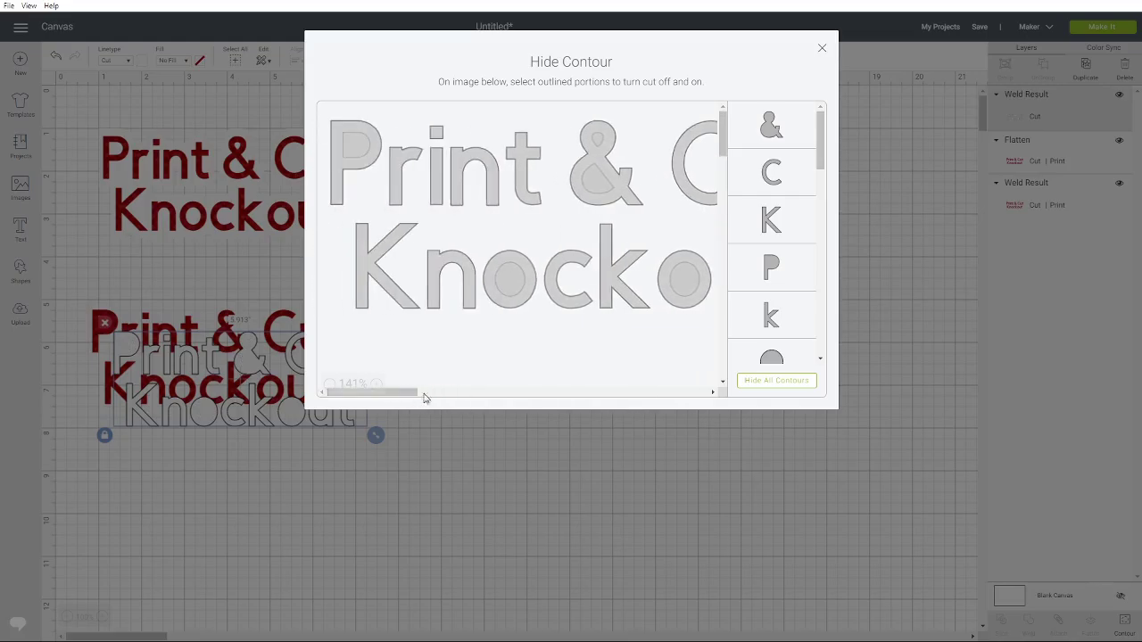
{"action": "left_click", "coordinate": [821, 47]}
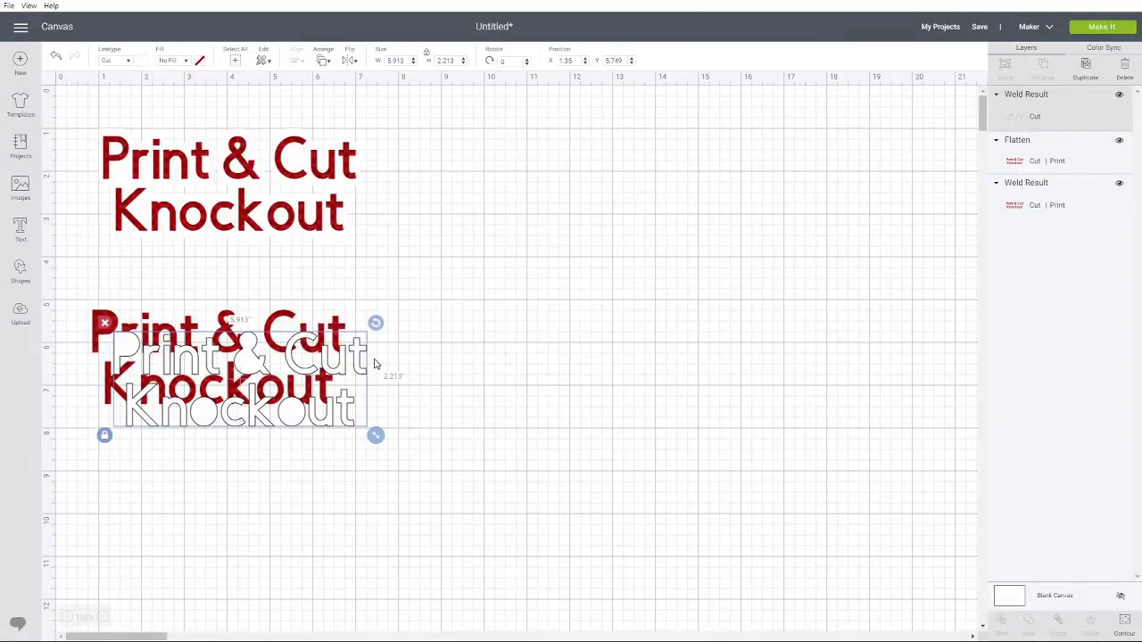
Step: Move the flattened design aside to clear space, and position the white text at X 1, Y 1
{"action": "left_click_drag", "start_coordinate": [285, 158], "coordinate": [628, 212]}
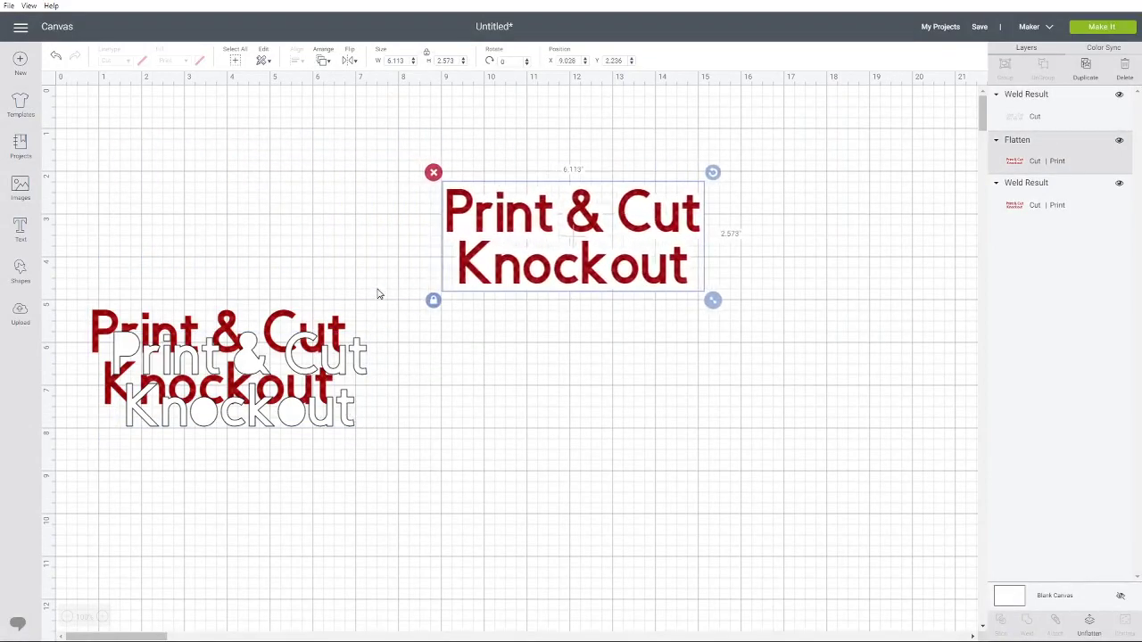
{"action": "left_click_drag", "start_coordinate": [352, 343], "coordinate": [342, 141]}
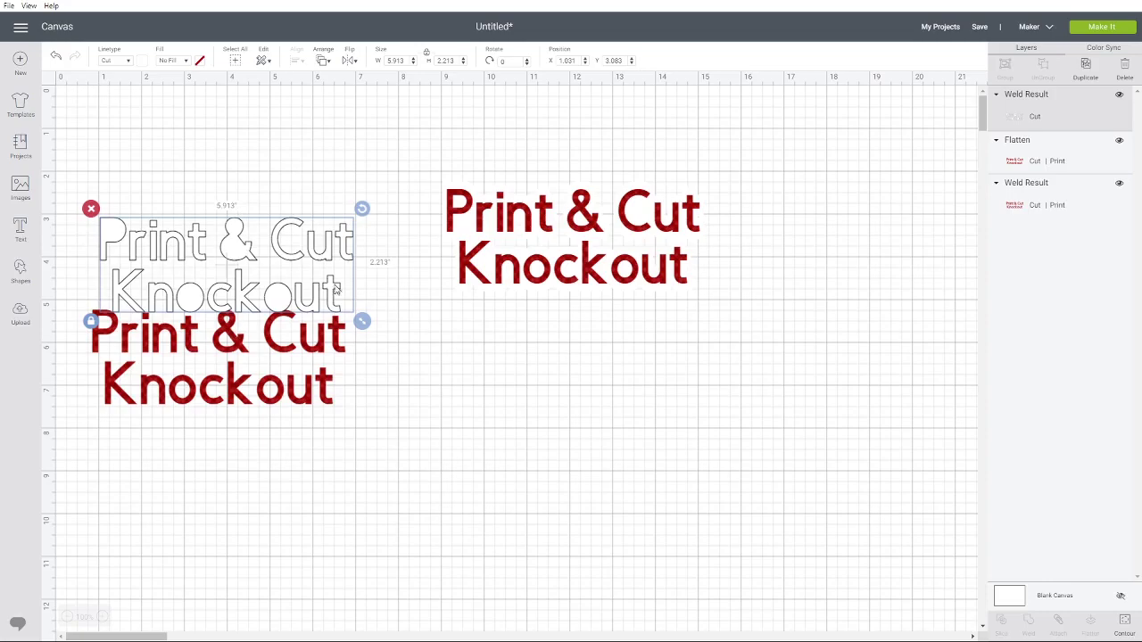
{"action": "left_click", "coordinate": [578, 61]}
{"action": "type", "text": "1"}
{"action": "key", "text": "Tab"}
{"action": "type", "text": "1"}
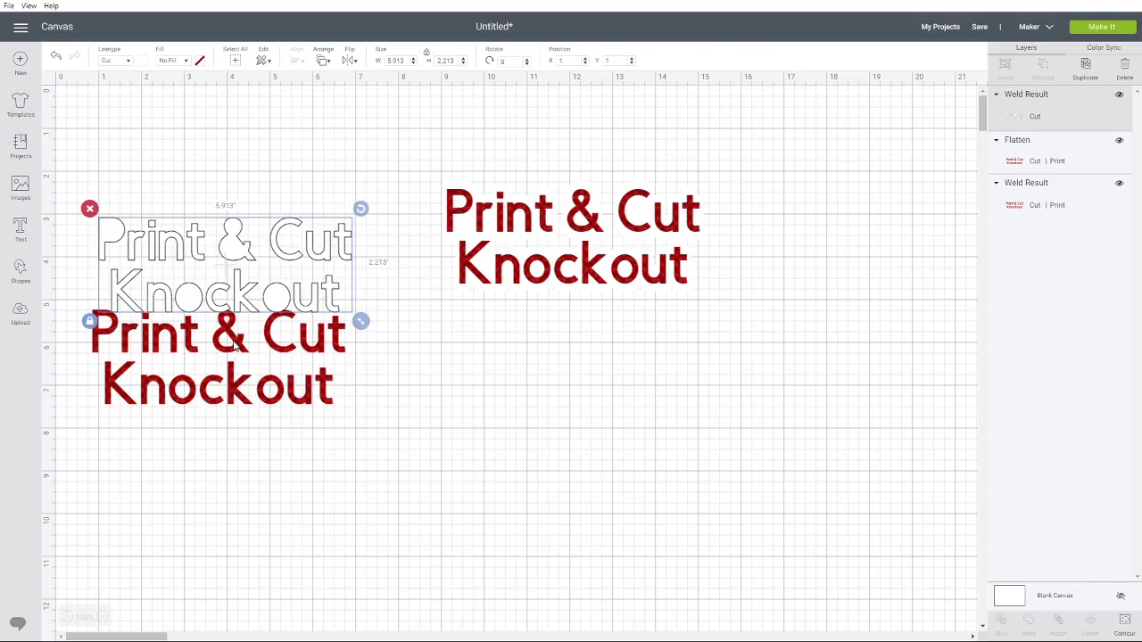
Step: Position the lower red patterned text at X 1, Y 1 to align it with the white text
{"action": "left_click", "coordinate": [234, 347]}
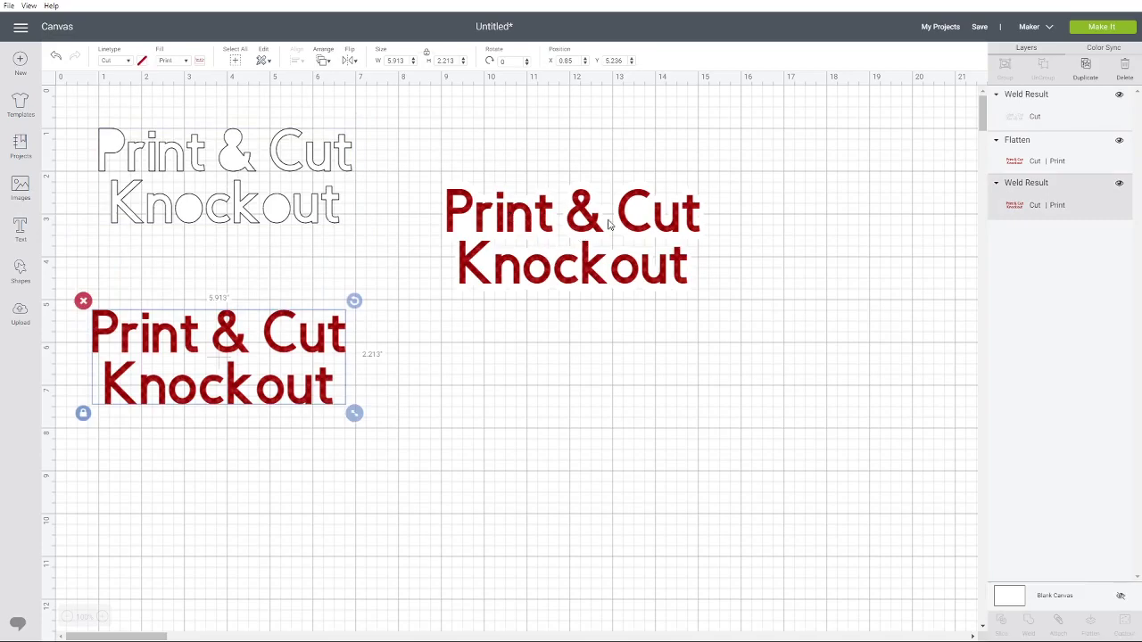
{"action": "left_click", "coordinate": [569, 60]}
{"action": "key", "text": "Tab"}
{"action": "type", "text": "1"}
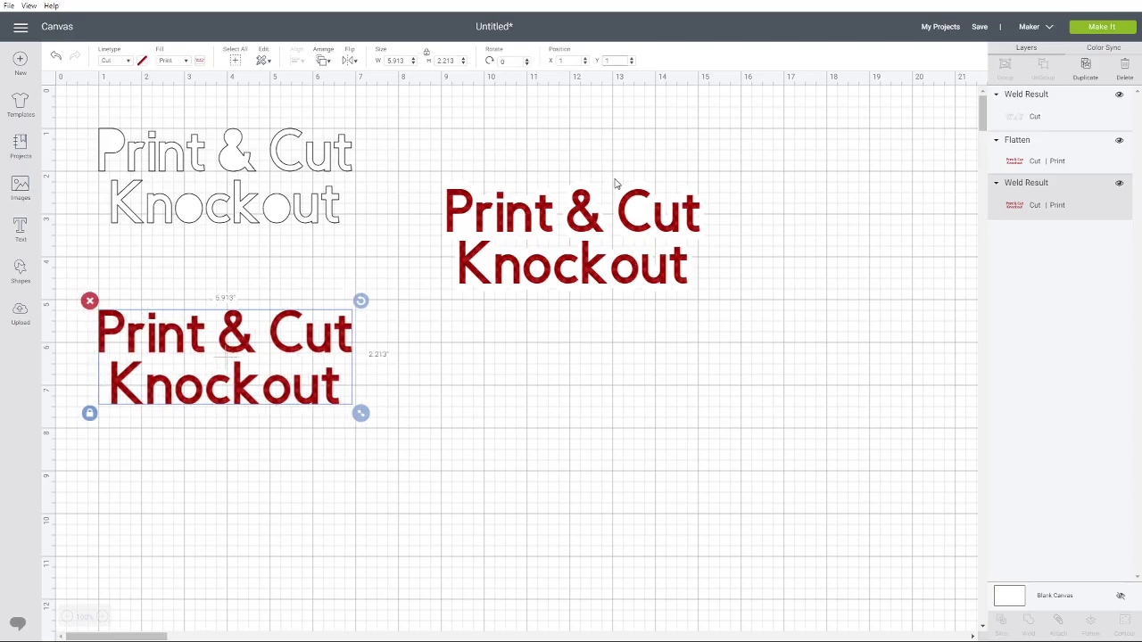
{"action": "key", "text": "Return"}
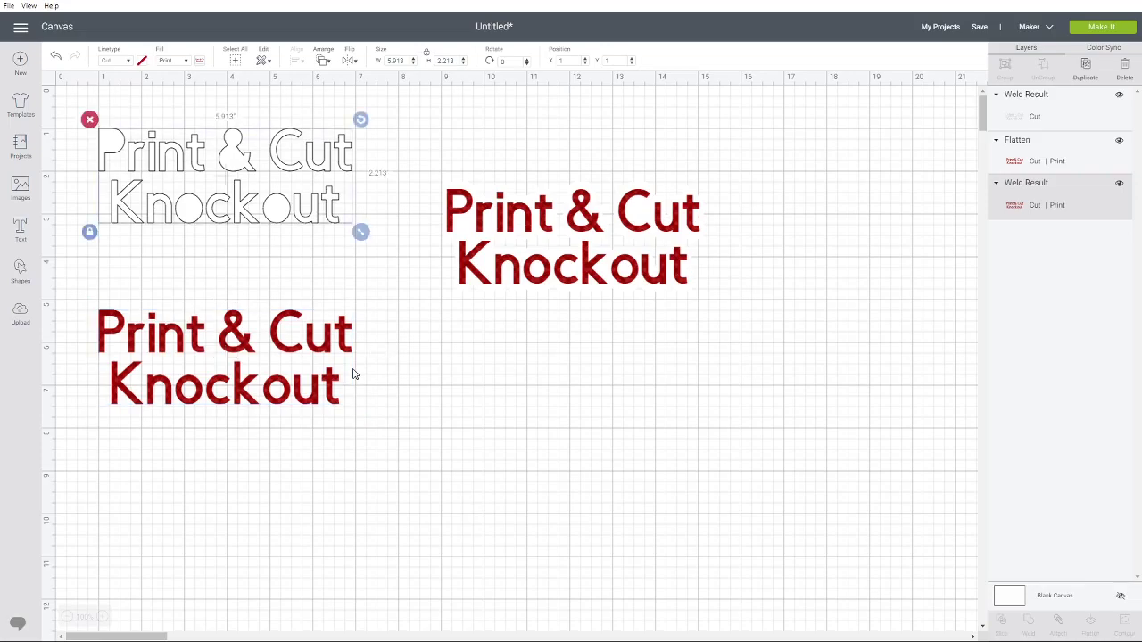
Step: Bring the red patterned text forward one layer and move the white text backward one layer behind it
{"action": "left_click", "coordinate": [328, 57]}
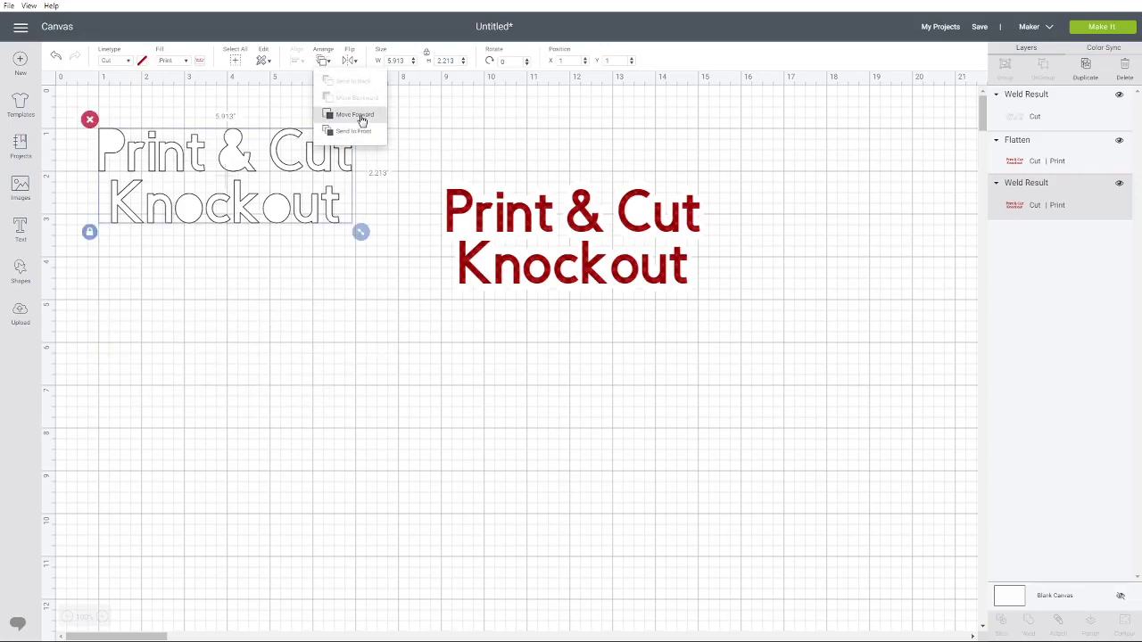
{"action": "left_click", "coordinate": [356, 116]}
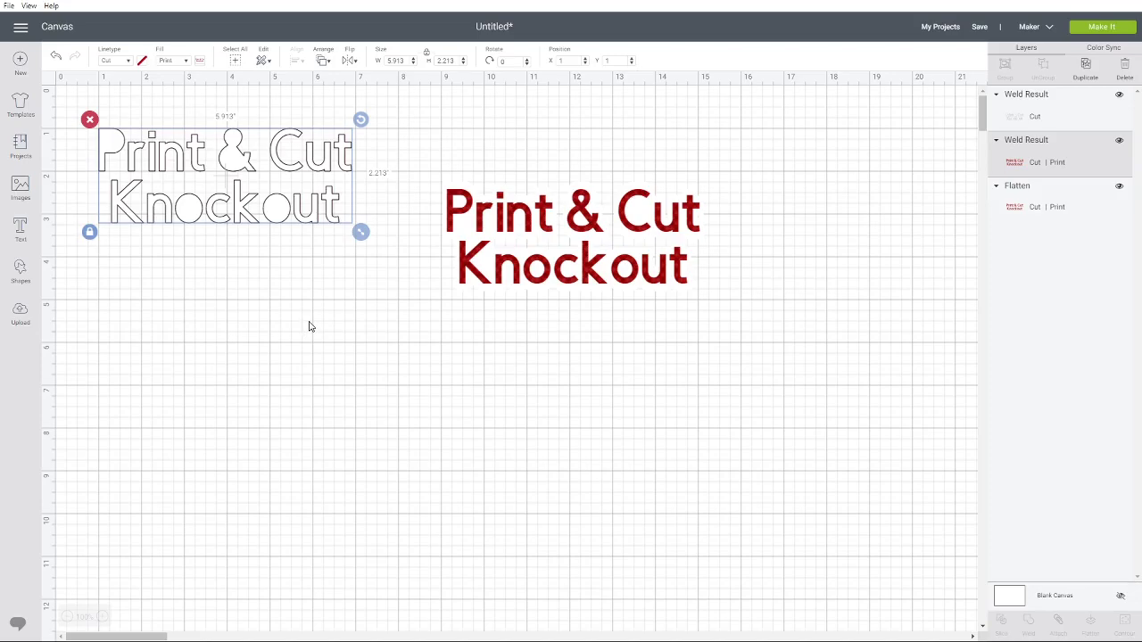
{"action": "left_click", "coordinate": [283, 289]}
{"action": "left_click", "coordinate": [286, 224]}
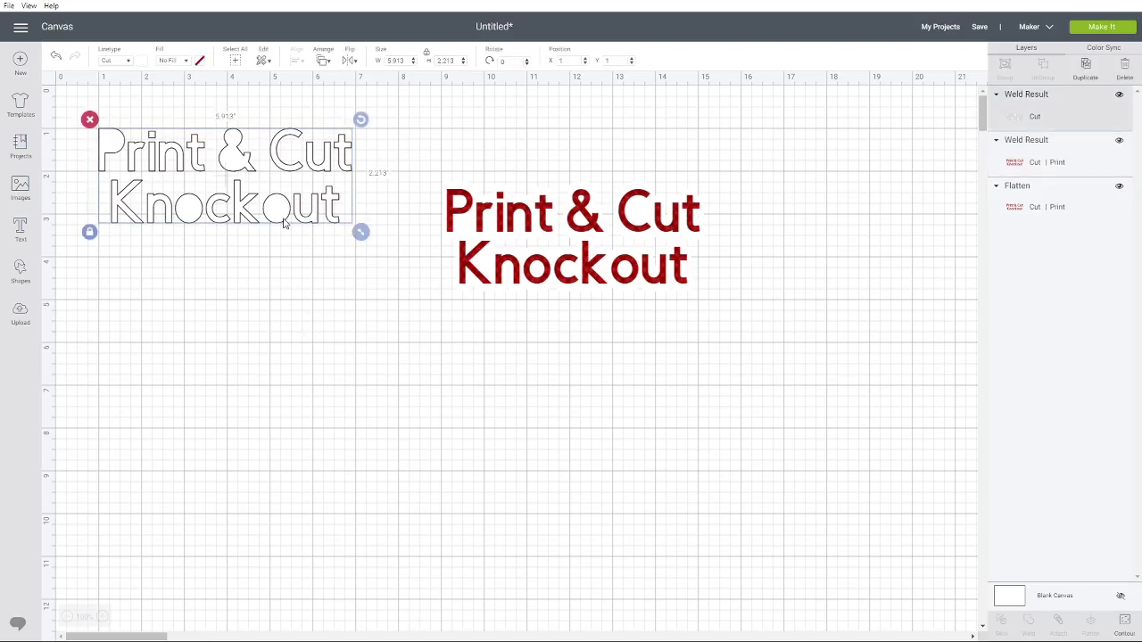
{"action": "left_click", "coordinate": [324, 60]}
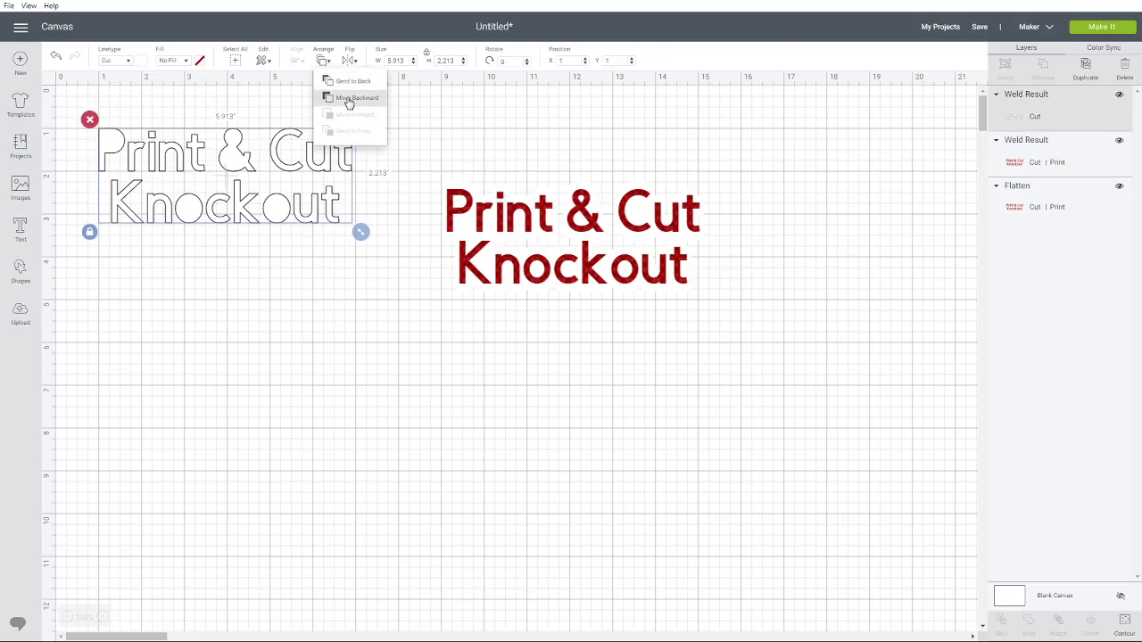
{"action": "left_click", "coordinate": [350, 93]}
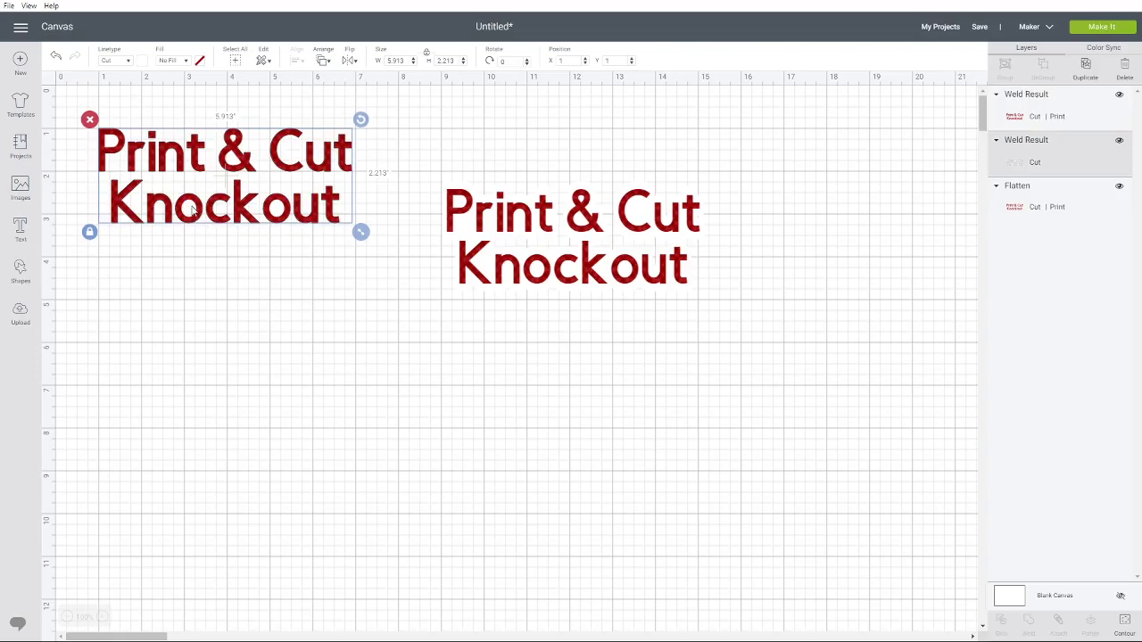
Step: Change the front text's print pattern to the blue pattern and flatten it with the white text behind it
{"action": "left_click", "coordinate": [312, 163]}
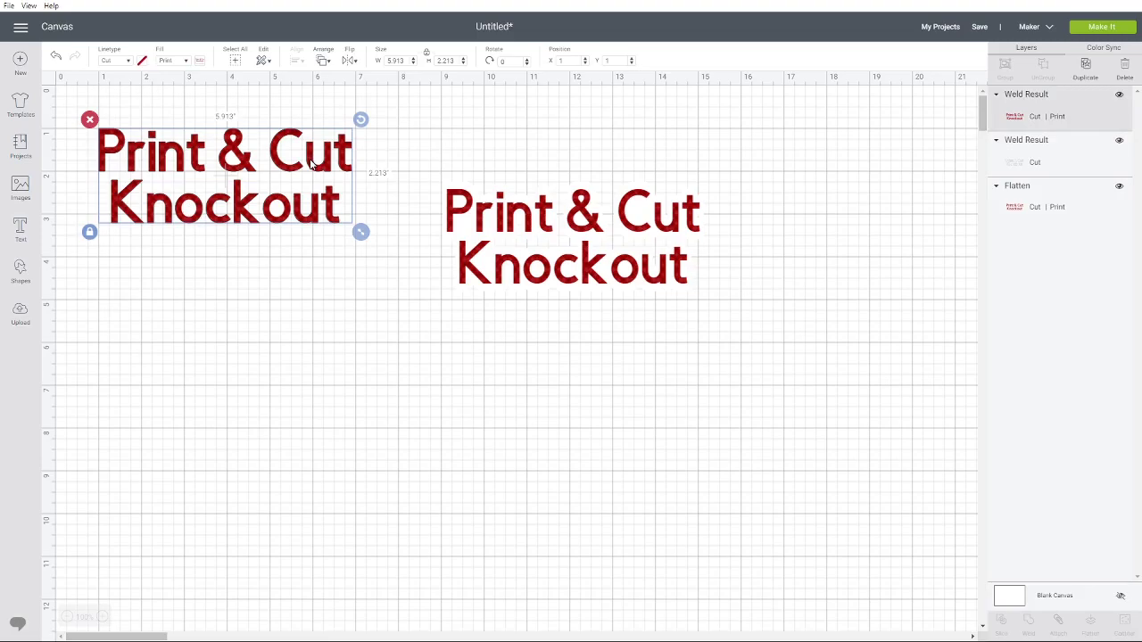
{"action": "left_click", "coordinate": [199, 61]}
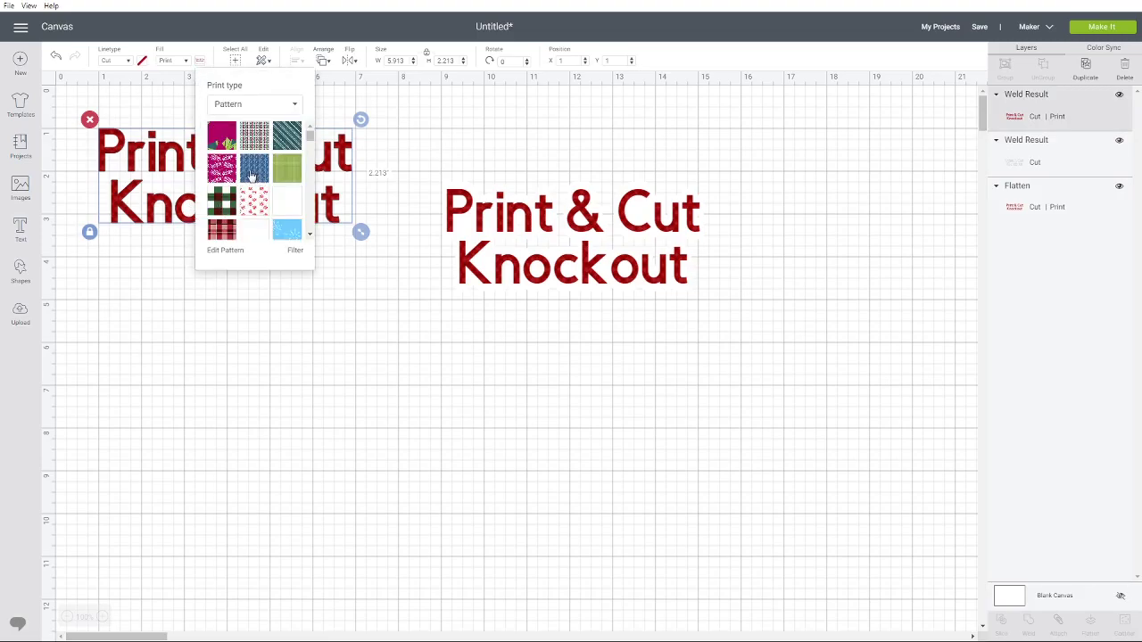
{"action": "left_click", "coordinate": [254, 173]}
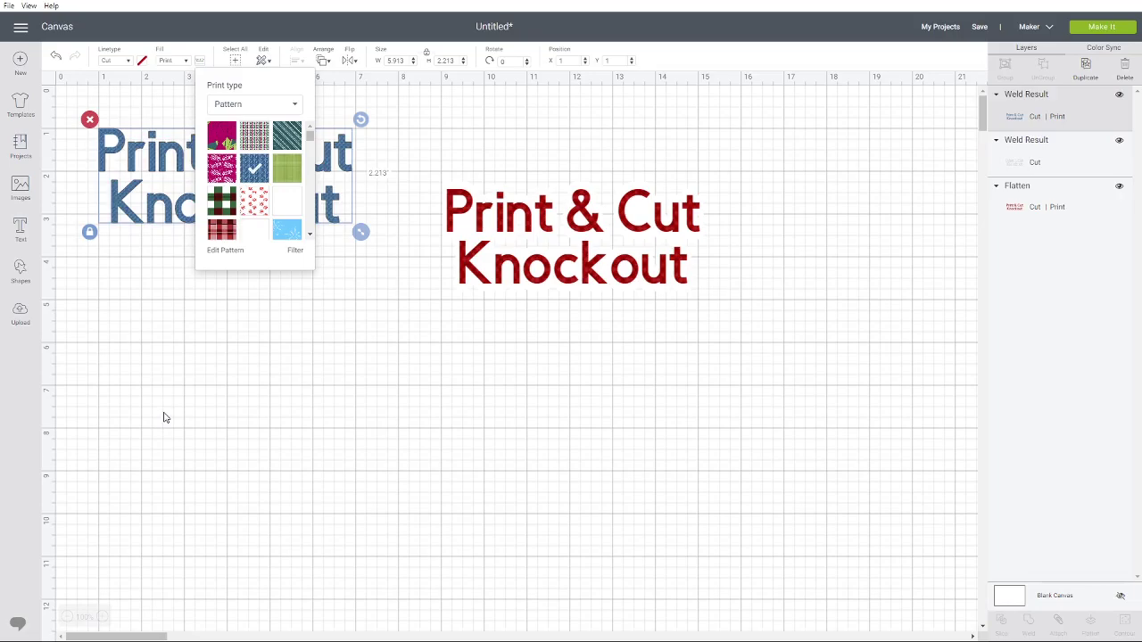
{"action": "left_click", "coordinate": [220, 413]}
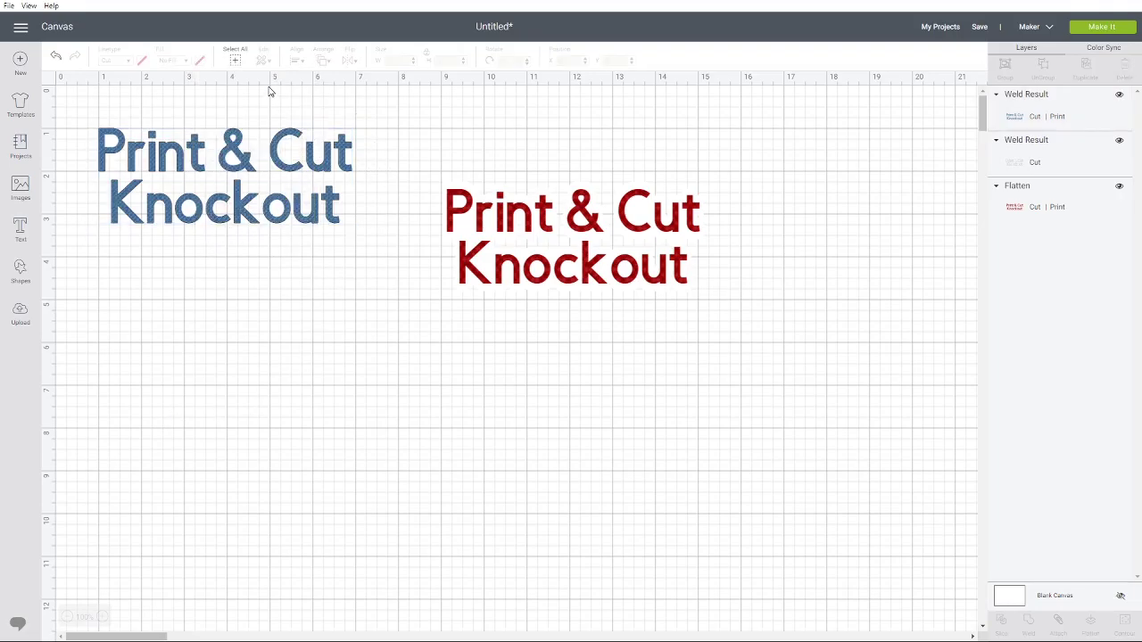
{"action": "left_click_drag", "start_coordinate": [257, 101], "coordinate": [228, 297]}
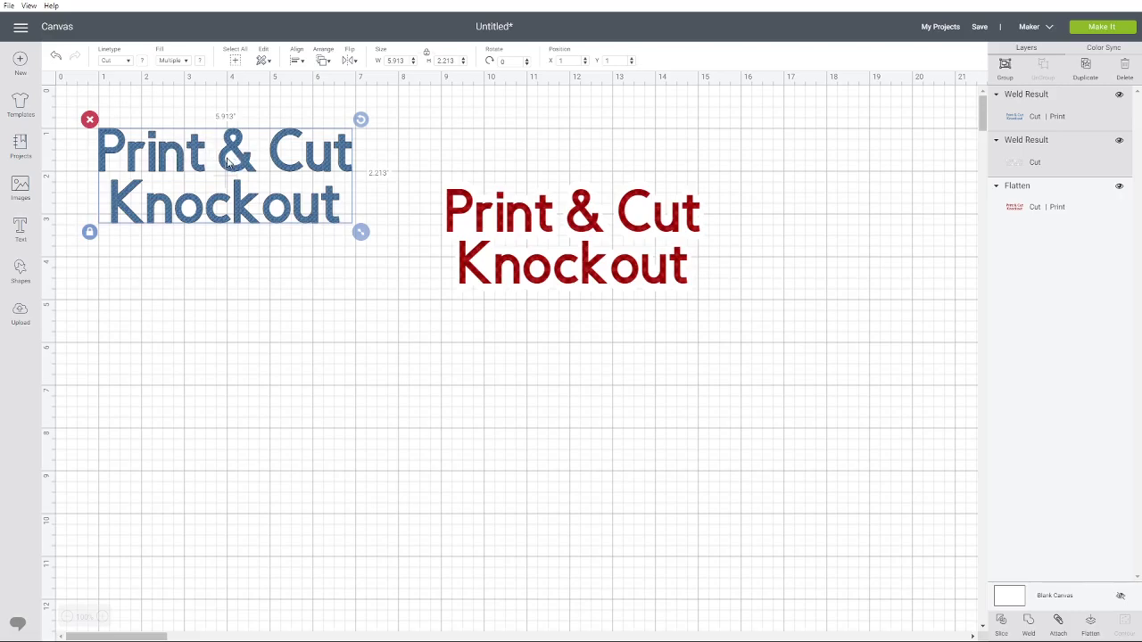
{"action": "left_click", "coordinate": [1092, 622]}
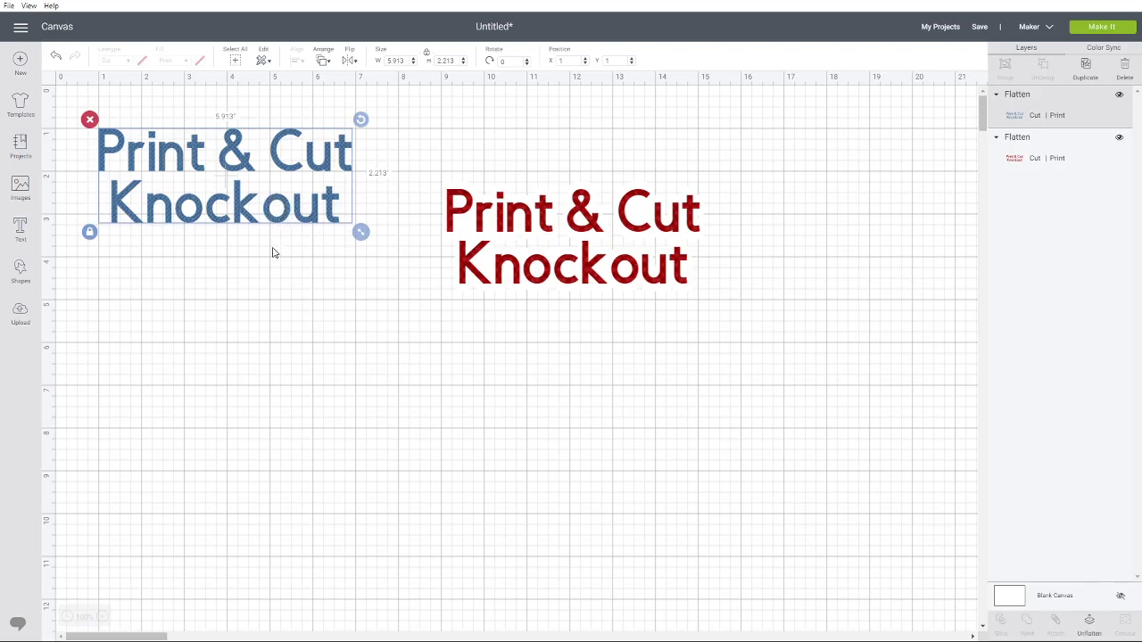
Step: Stack the blue design at X 0, Y 0 and the red design beneath it at X 0, Y about 2.6, and attach both
{"action": "left_click_drag", "start_coordinate": [178, 154], "coordinate": [121, 101]}
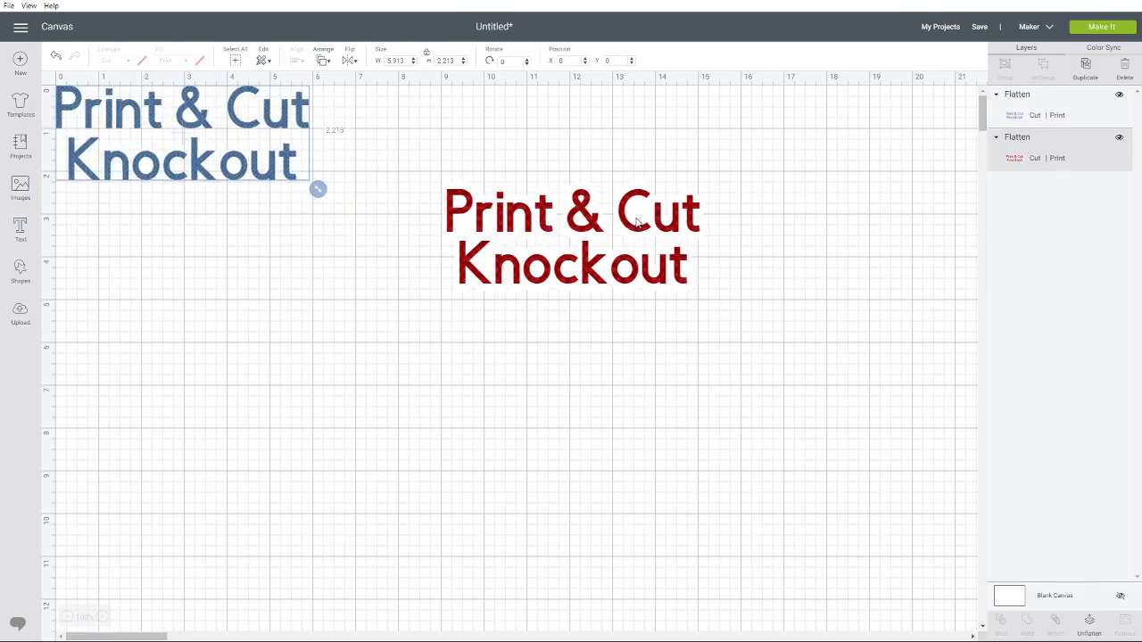
{"action": "left_click_drag", "start_coordinate": [637, 223], "coordinate": [238, 241]}
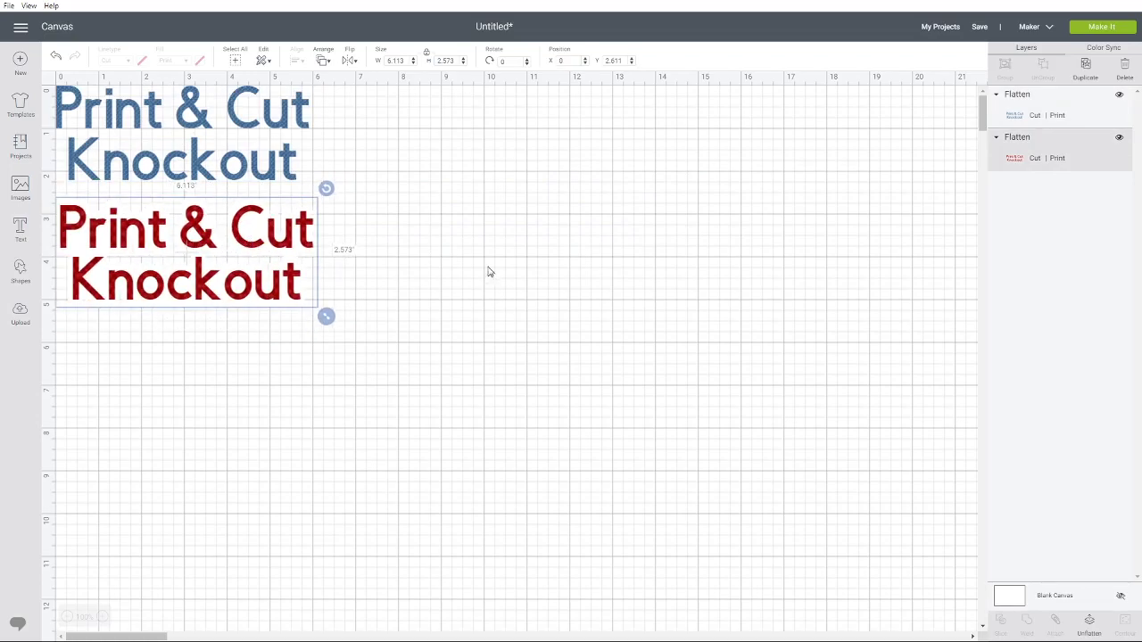
{"action": "left_click_drag", "start_coordinate": [374, 131], "coordinate": [390, 116]}
{"action": "left_click_drag", "start_coordinate": [352, 167], "coordinate": [218, 334]}
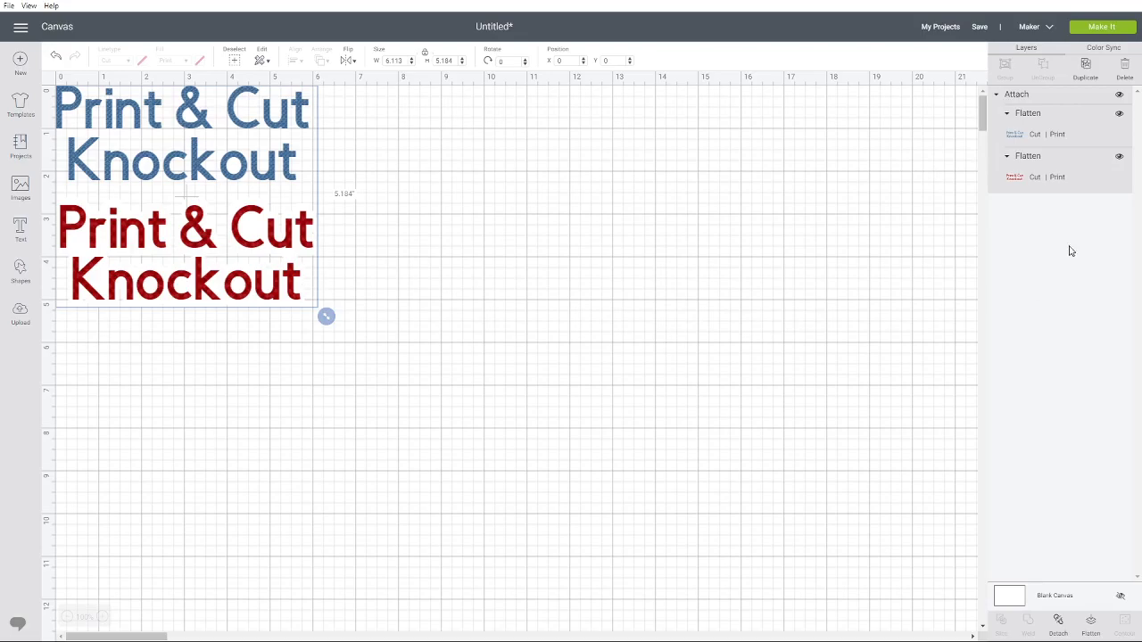
Step: Preview the attached designs with Make It, and detach them back on the canvas
{"action": "left_click", "coordinate": [1104, 31]}
{"action": "left_click", "coordinate": [335, 256]}
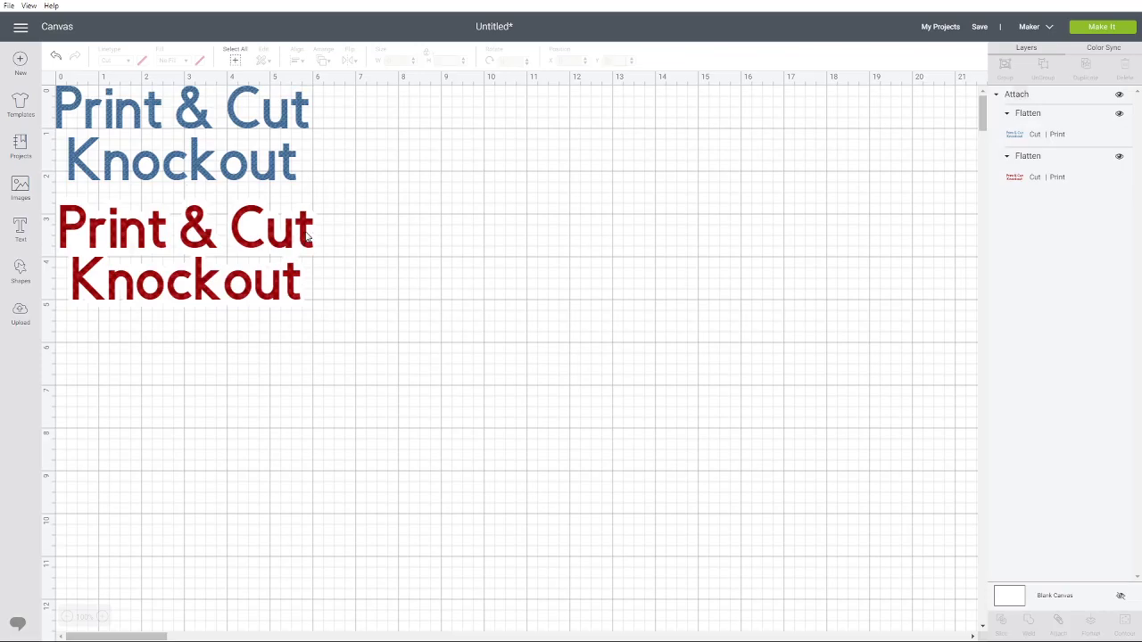
{"action": "left_click", "coordinate": [306, 236]}
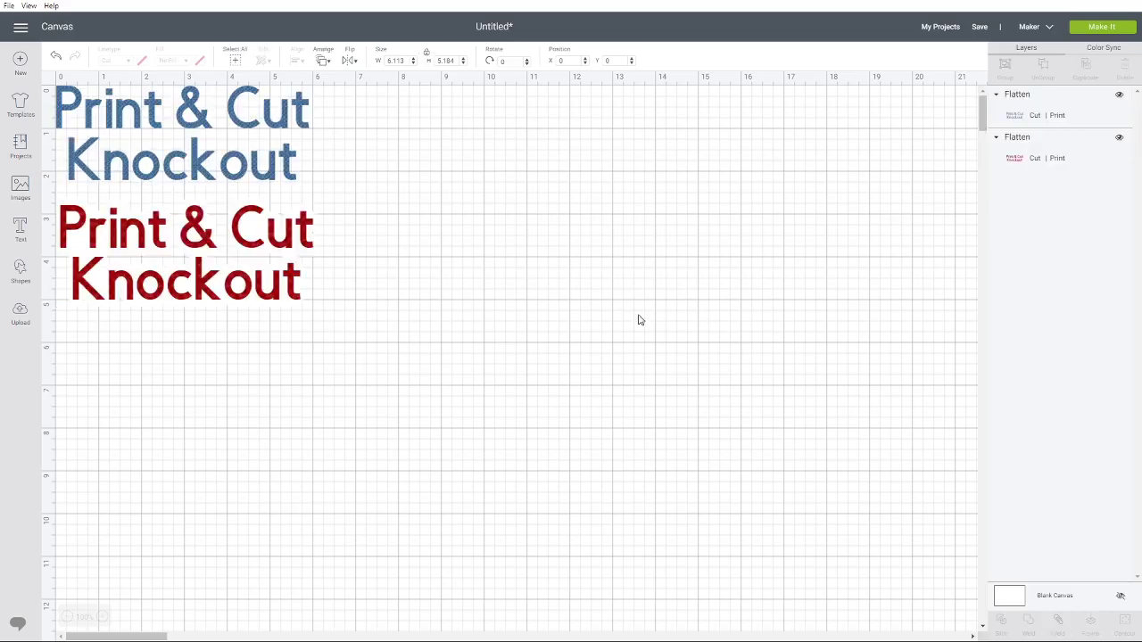
Step: Unflatten the blue design and set its text layer's print type to Color in black
{"action": "left_click", "coordinate": [270, 122]}
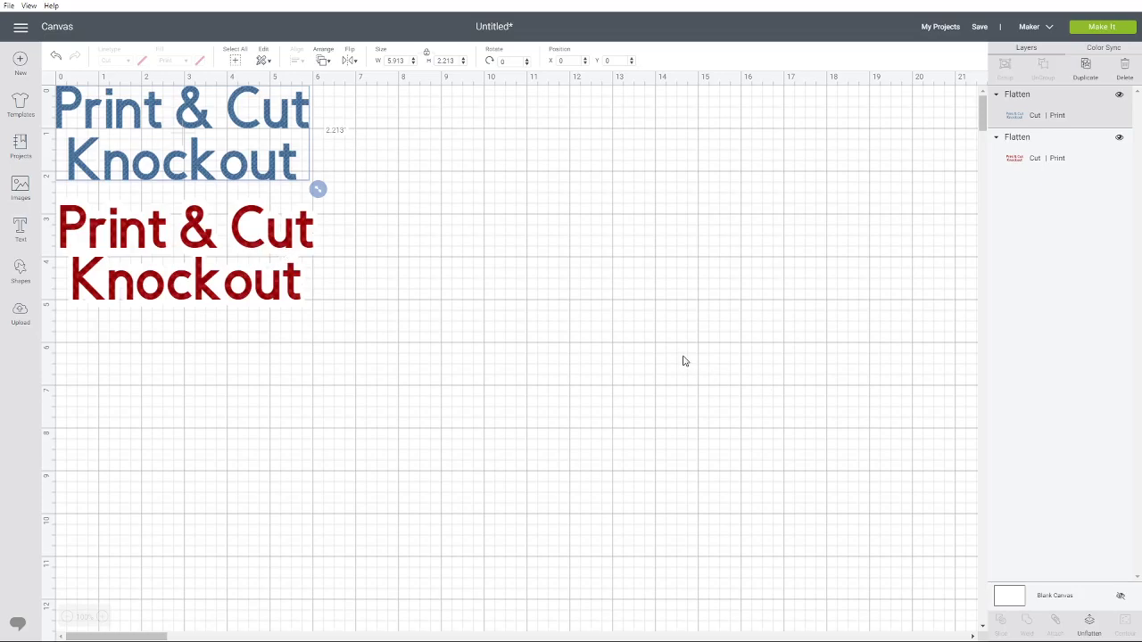
{"action": "left_click", "coordinate": [1090, 625]}
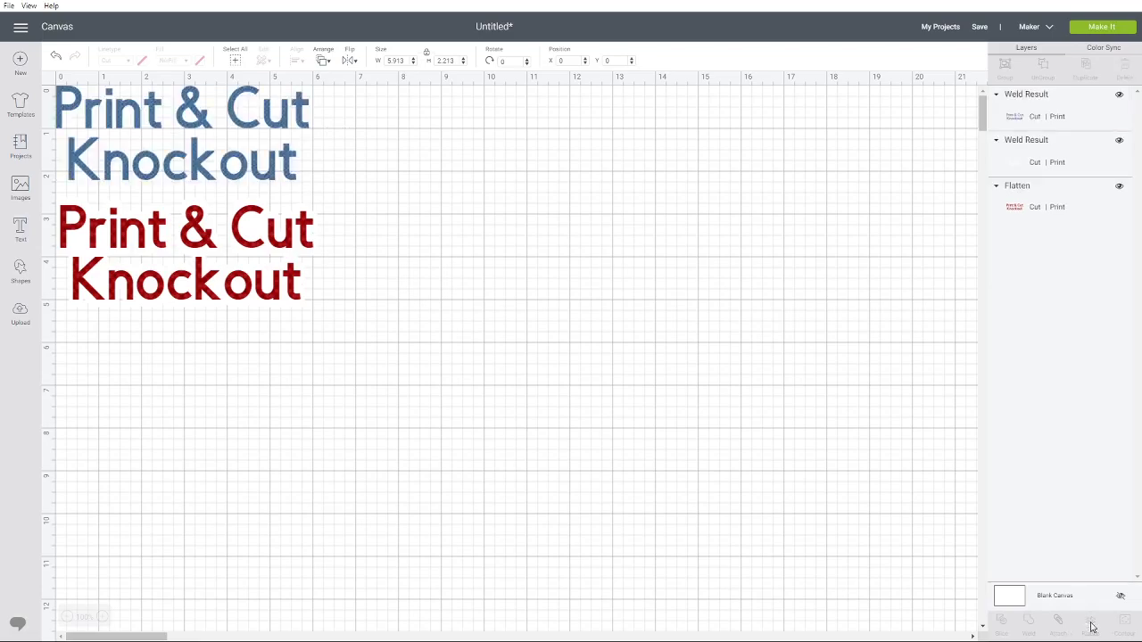
{"action": "left_click", "coordinate": [1078, 120]}
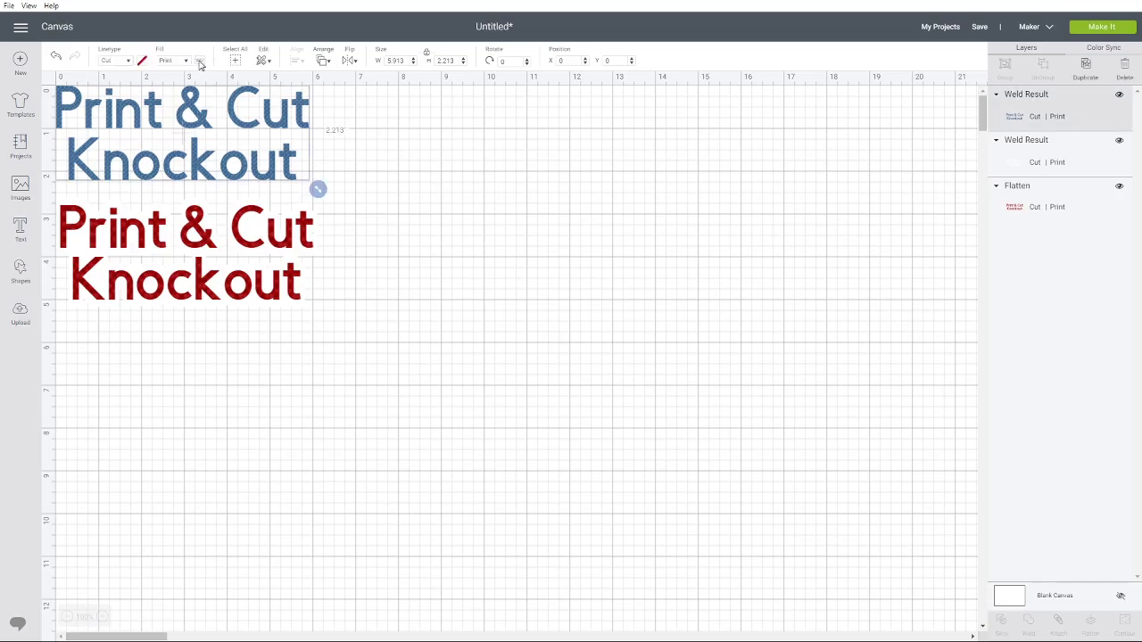
{"action": "left_click", "coordinate": [200, 60]}
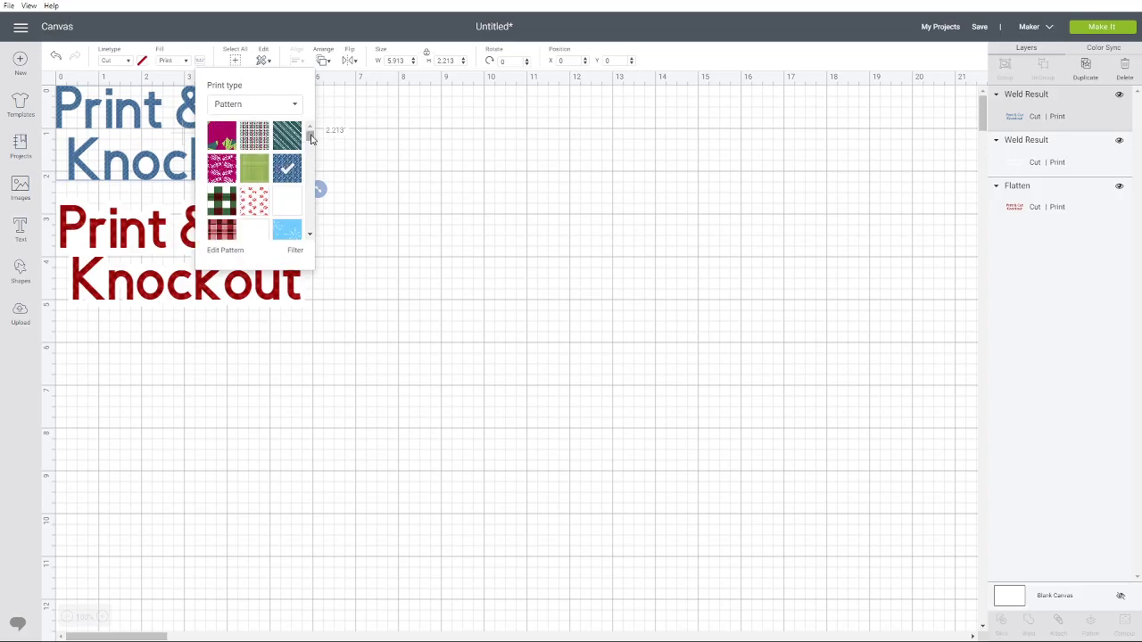
{"action": "left_click", "coordinate": [294, 104]}
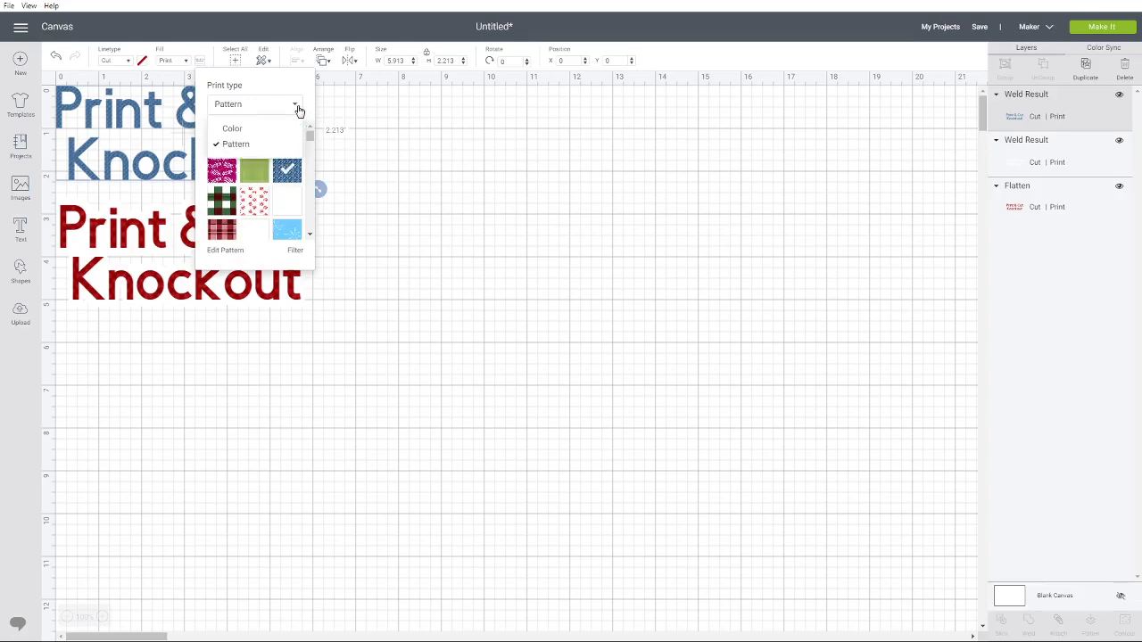
{"action": "left_click", "coordinate": [261, 130]}
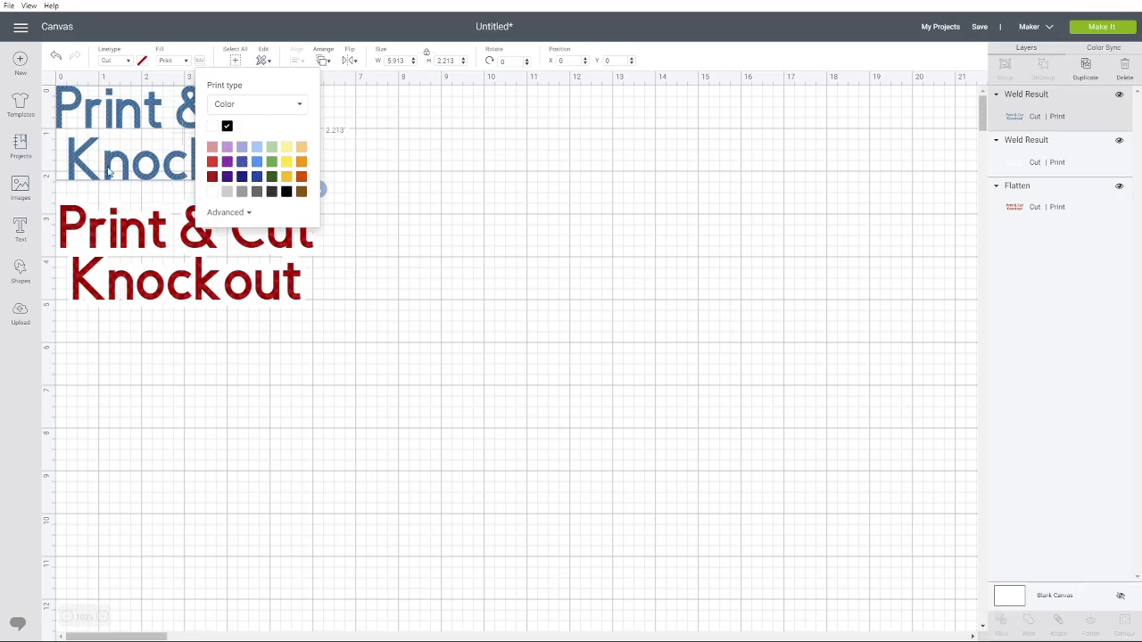
{"action": "left_click", "coordinate": [285, 192]}
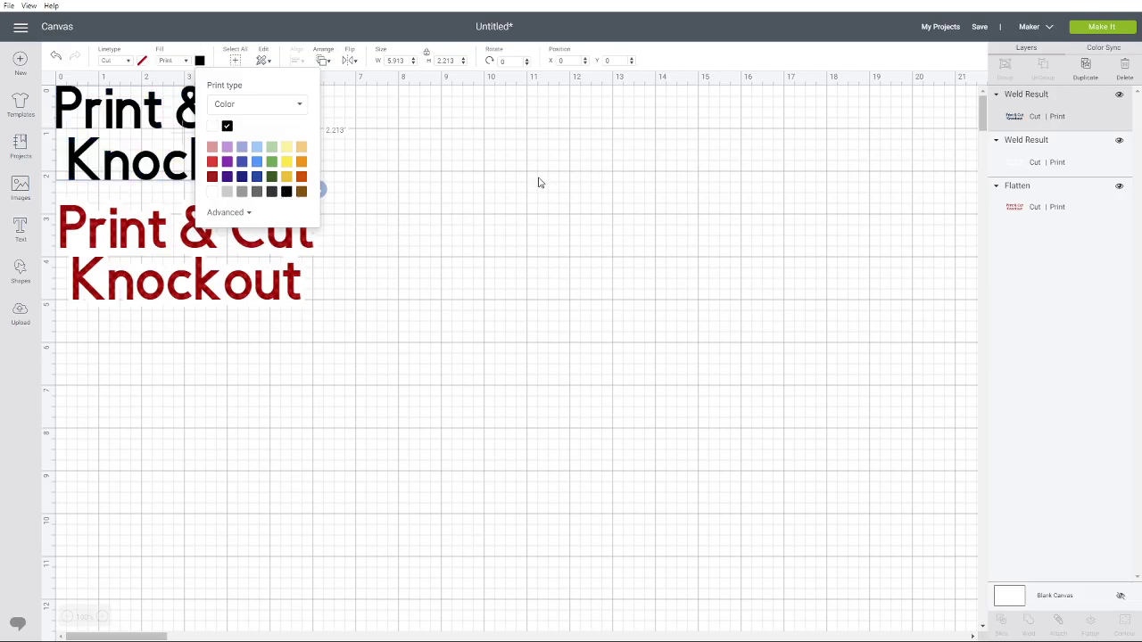
Step: Flatten the black text together with its white backing layer
{"action": "left_click", "coordinate": [394, 228]}
{"action": "left_click_drag", "start_coordinate": [367, 113], "coordinate": [252, 143]}
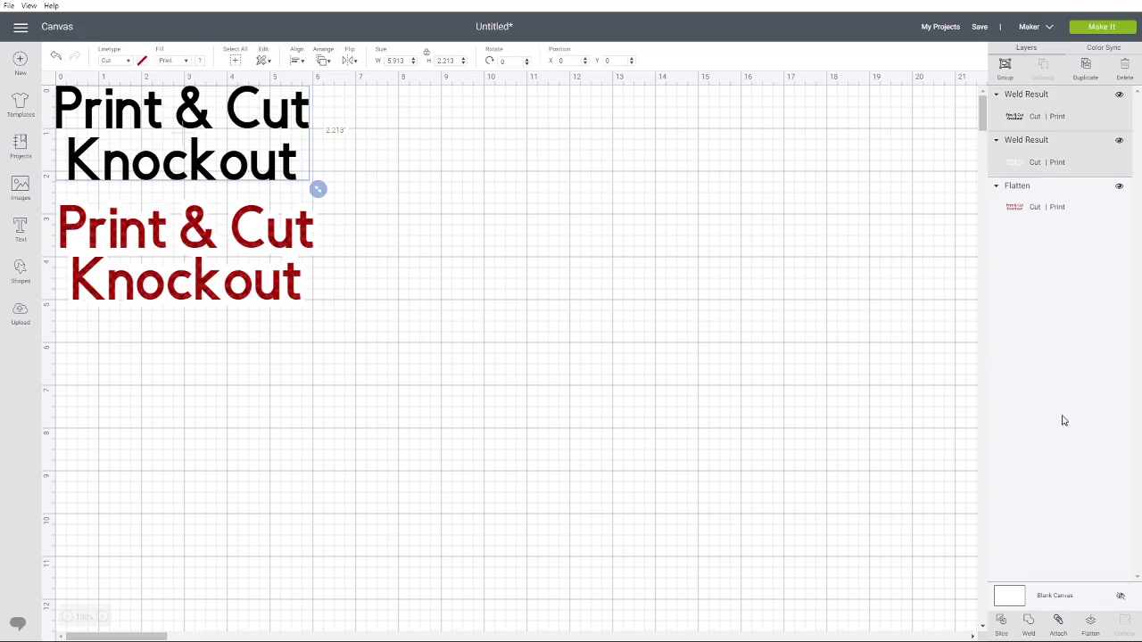
{"action": "left_click", "coordinate": [1092, 625]}
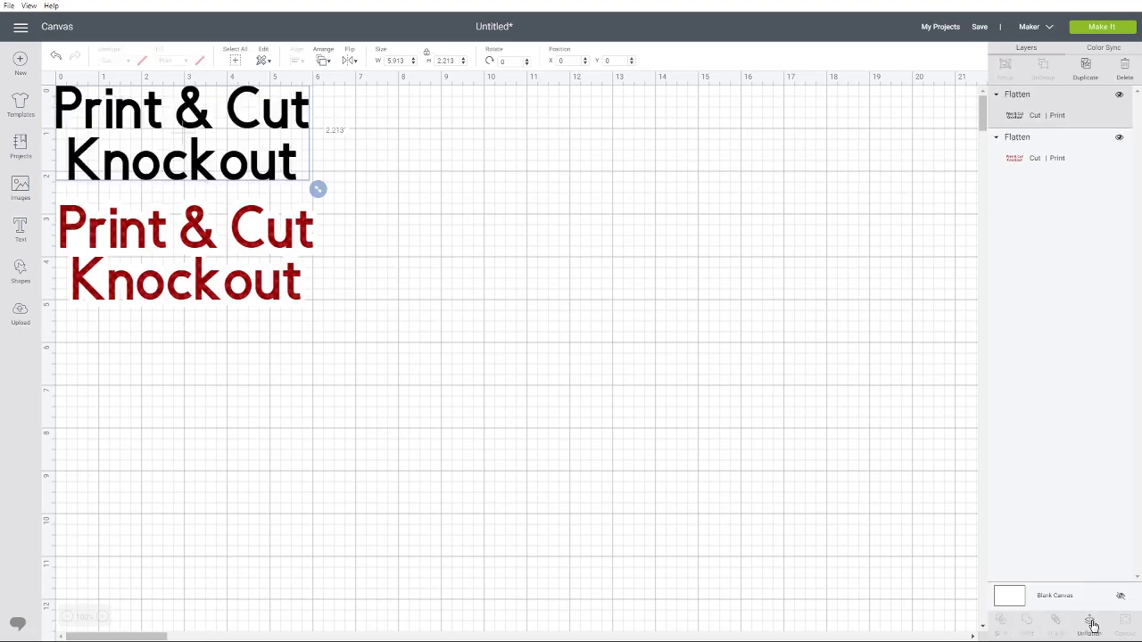
Step: Unflatten the red design and set its text layer's fill to No Fill
{"action": "left_click", "coordinate": [279, 243]}
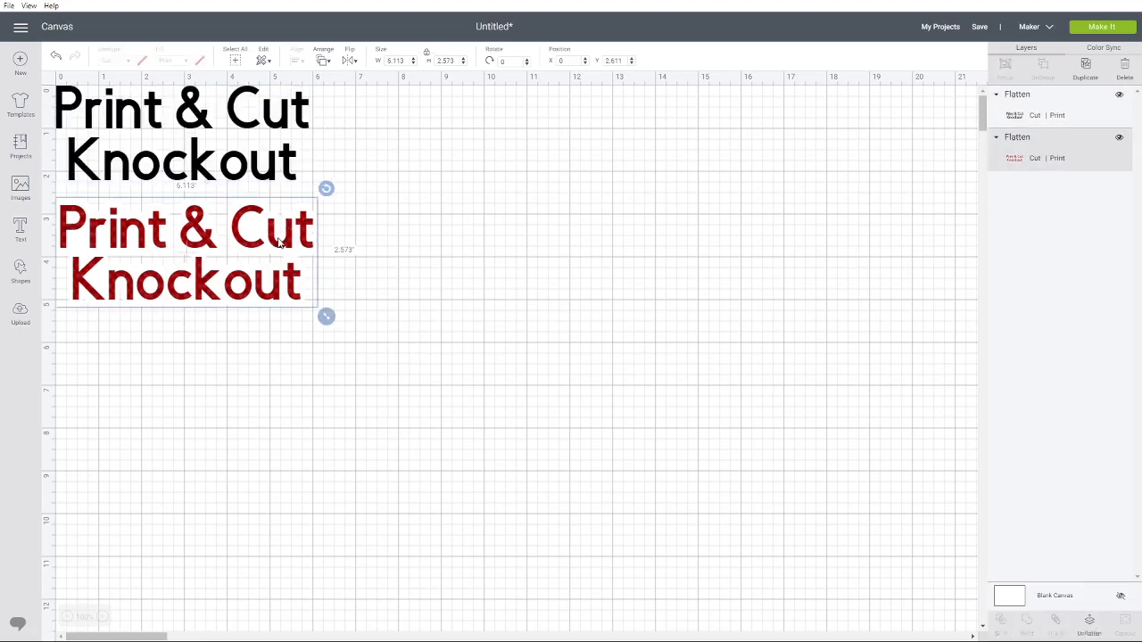
{"action": "left_click", "coordinate": [1095, 627]}
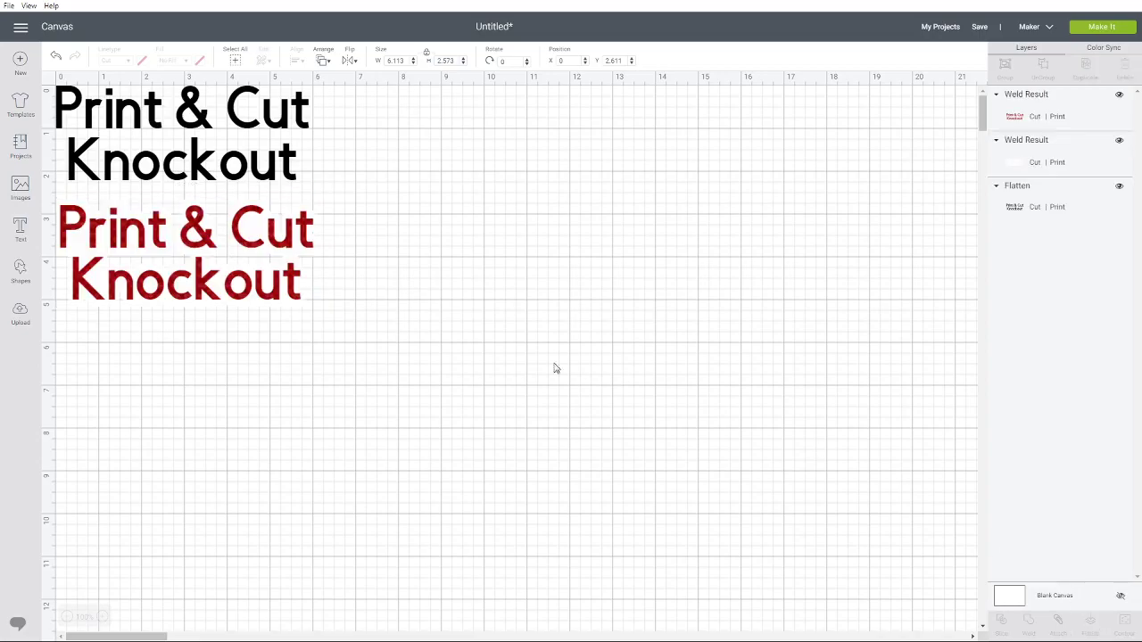
{"action": "left_click", "coordinate": [288, 235]}
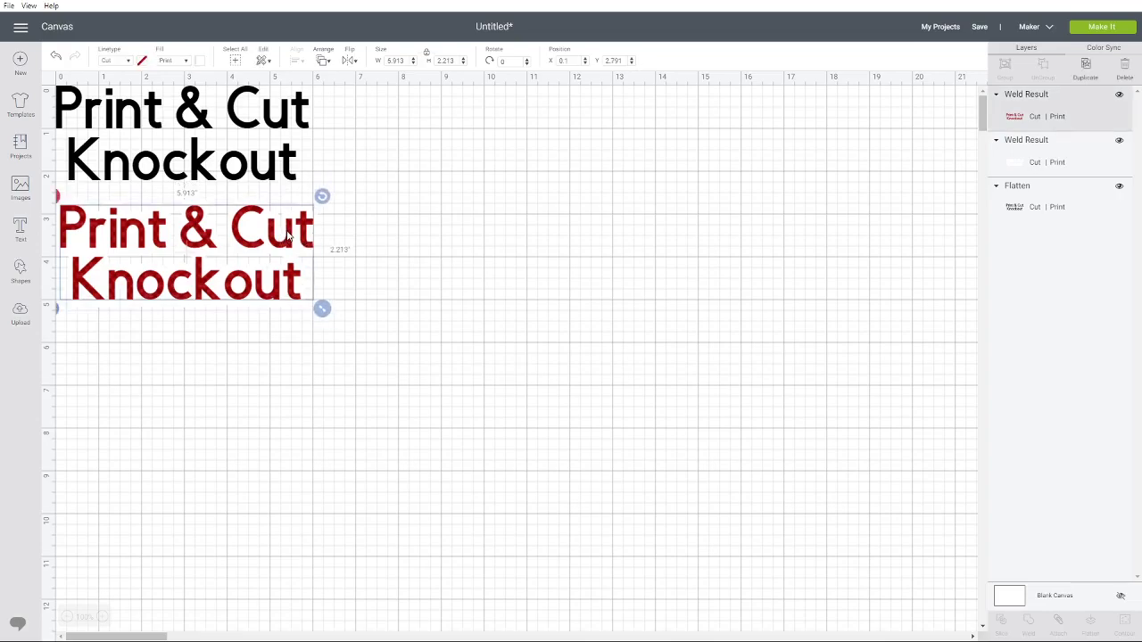
{"action": "left_click", "coordinate": [1033, 98]}
{"action": "left_click", "coordinate": [185, 61]}
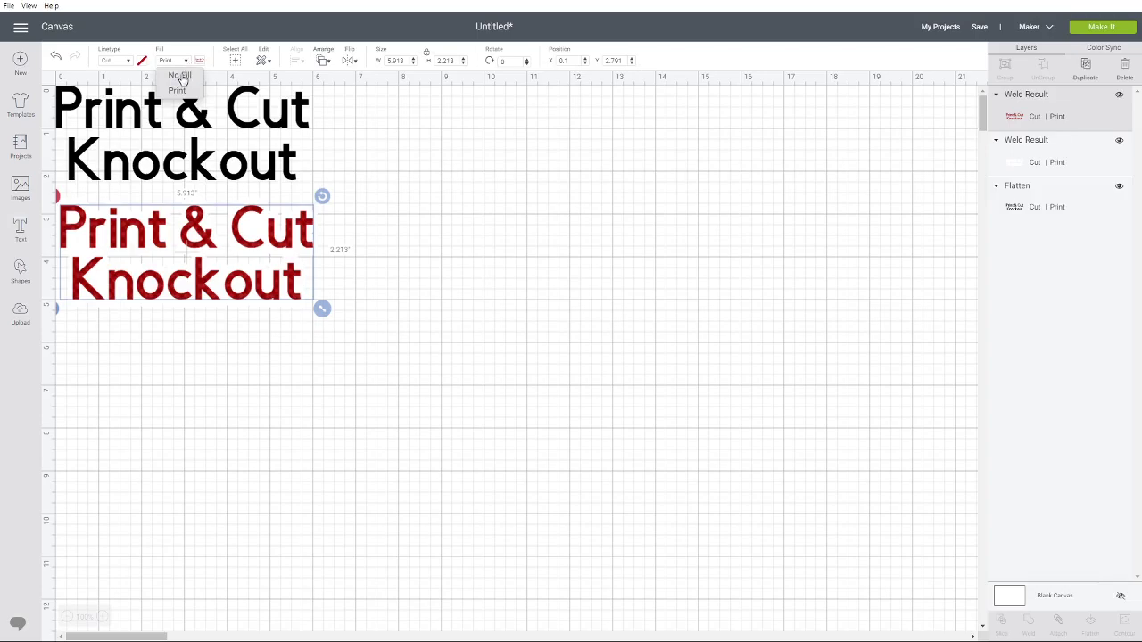
{"action": "left_click", "coordinate": [182, 76]}
{"action": "left_click", "coordinate": [187, 62]}
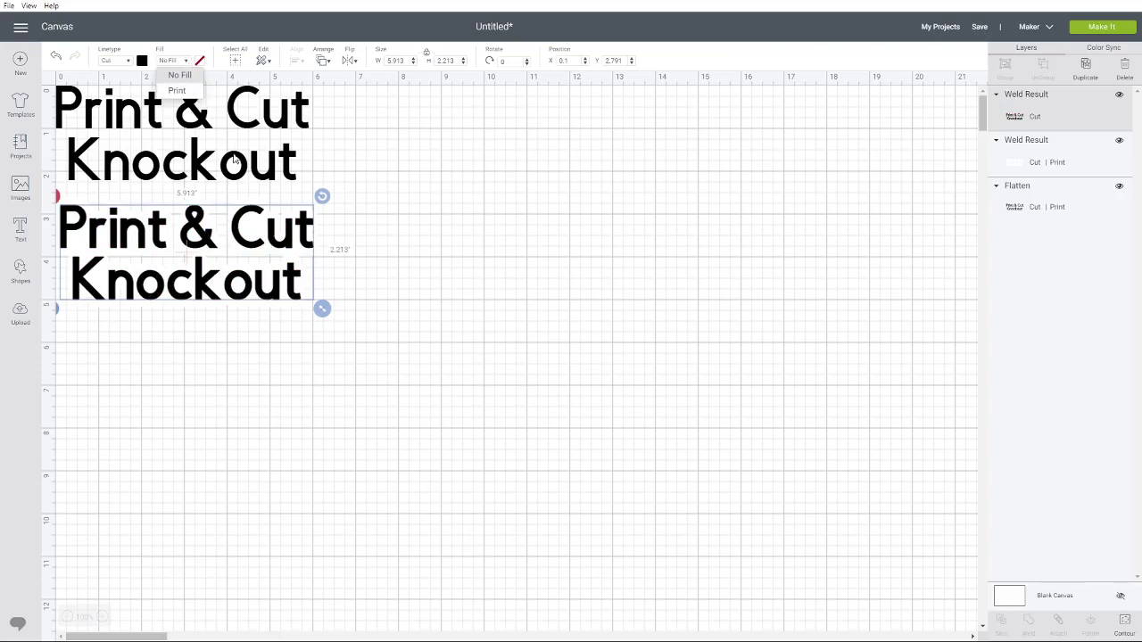
{"action": "left_click", "coordinate": [185, 61]}
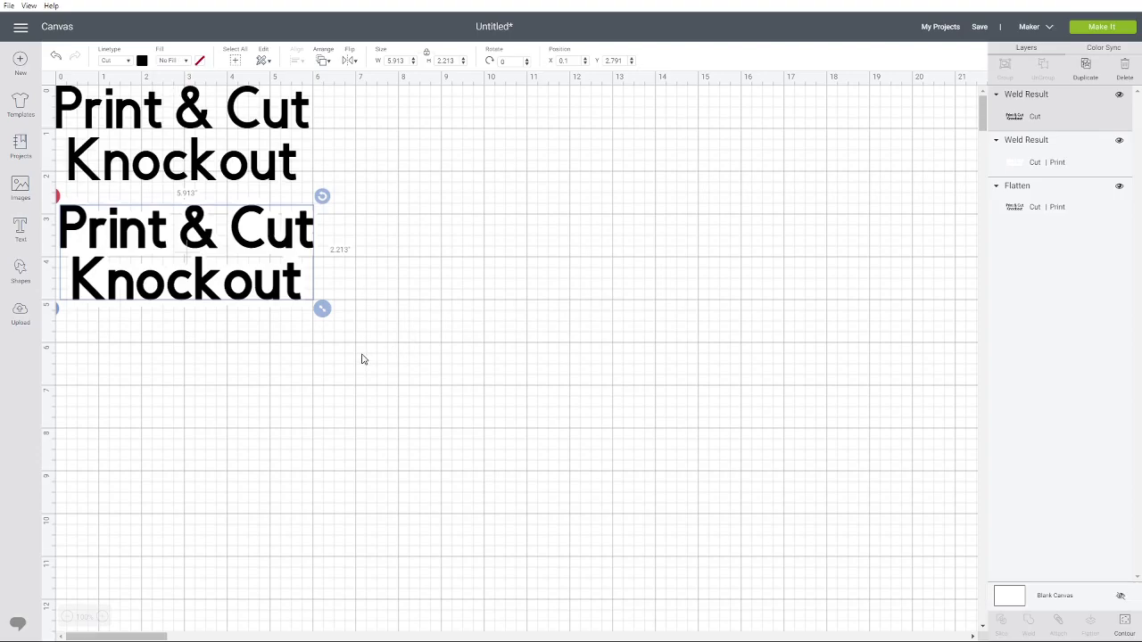
Step: Set the lower text layer's fill to Print and color it dark red
{"action": "left_click_drag", "start_coordinate": [367, 358], "coordinate": [268, 234]}
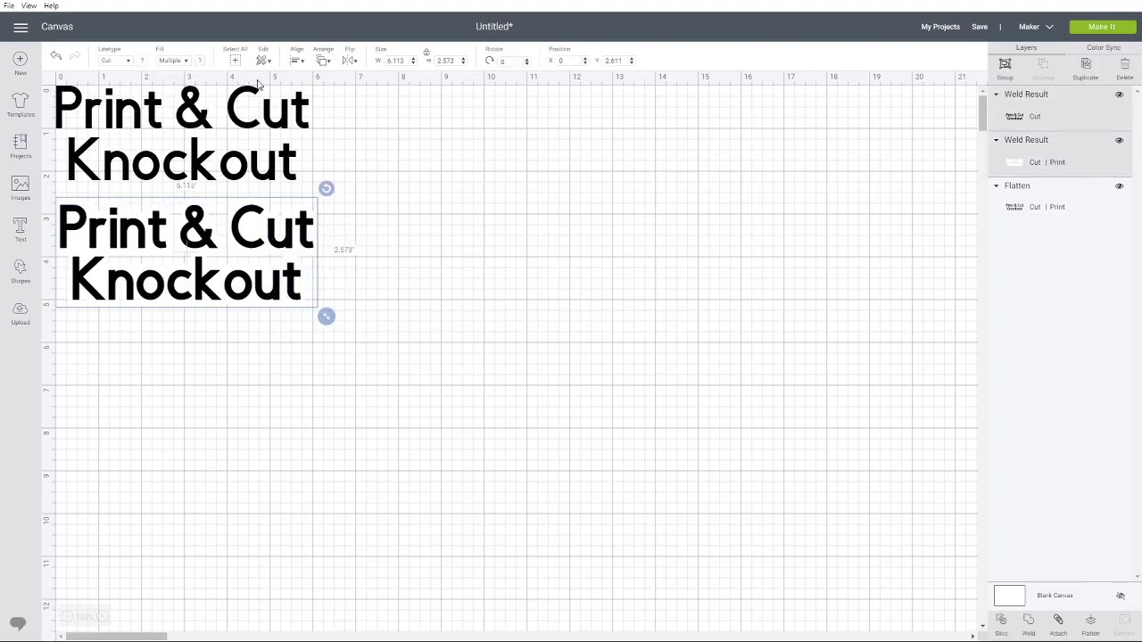
{"action": "left_click", "coordinate": [359, 229]}
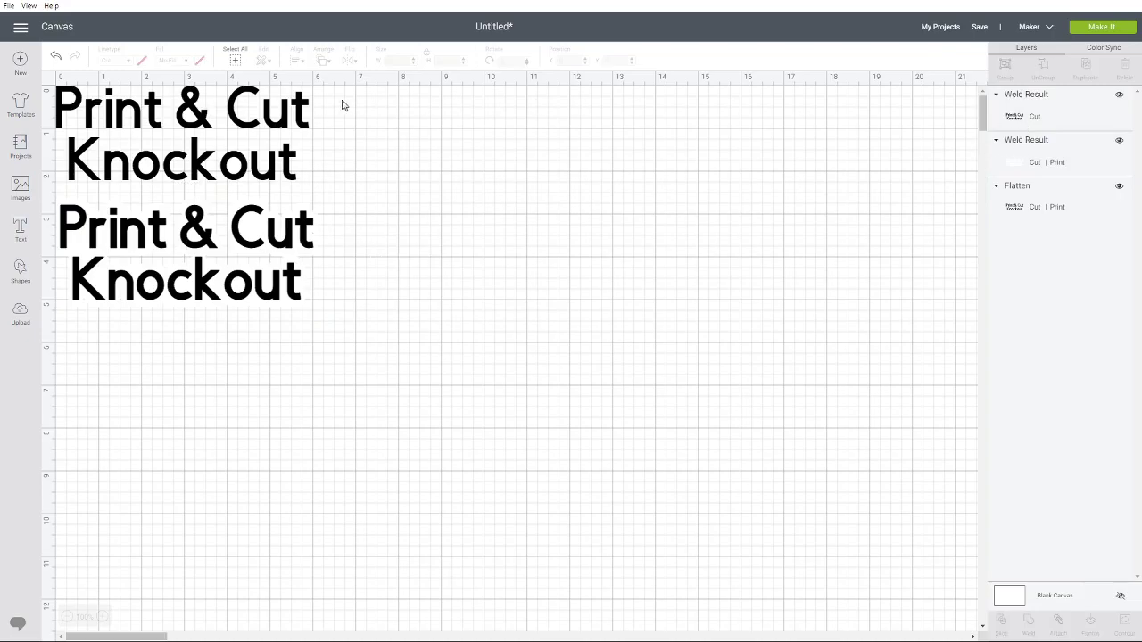
{"action": "left_click", "coordinate": [303, 237]}
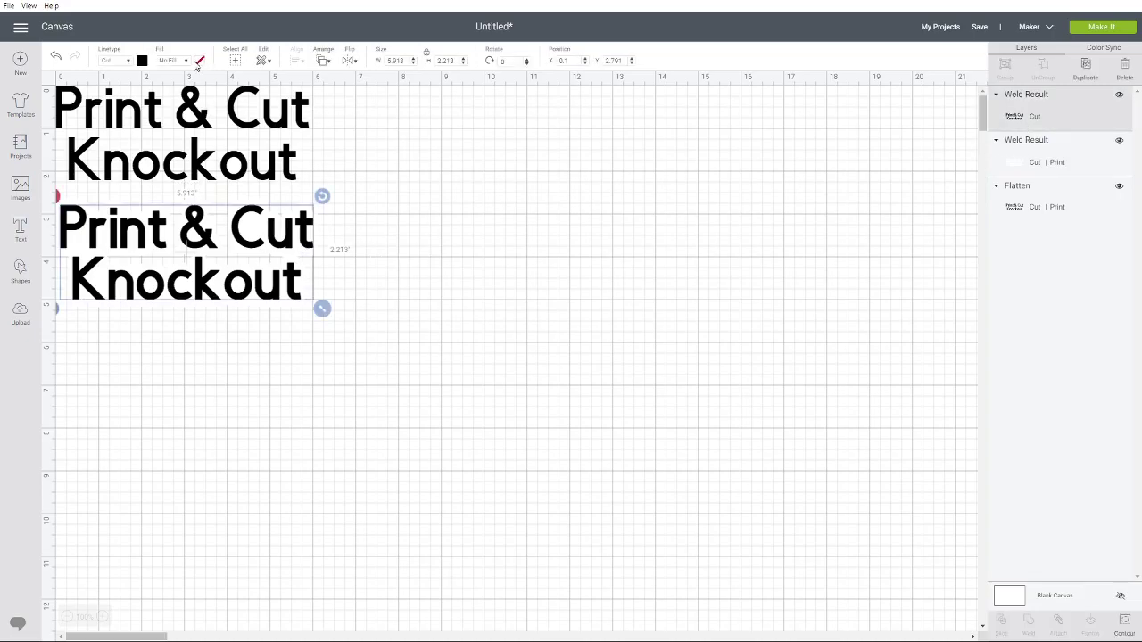
{"action": "left_click", "coordinate": [186, 61]}
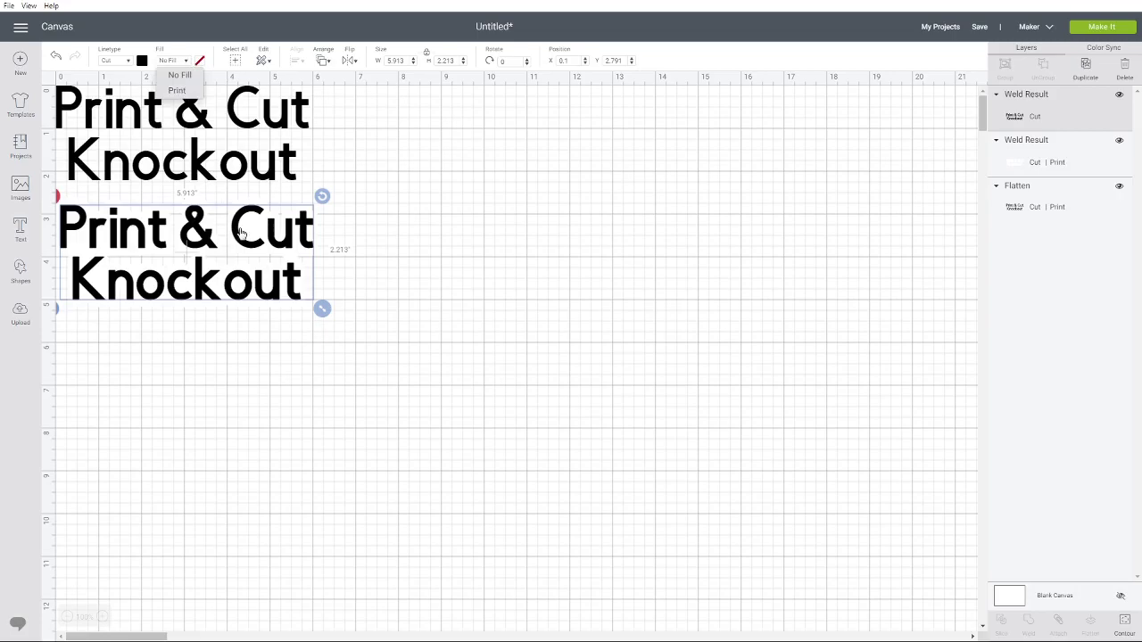
{"action": "left_click", "coordinate": [177, 90]}
{"action": "left_click", "coordinate": [198, 61]}
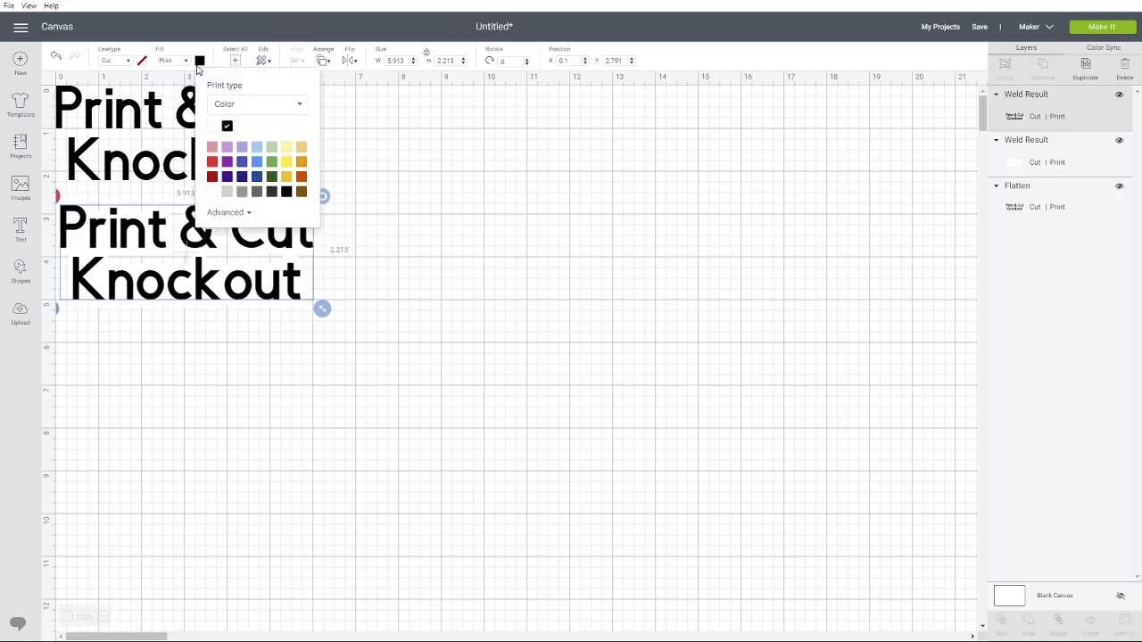
{"action": "left_click", "coordinate": [211, 178]}
{"action": "left_click", "coordinate": [484, 243]}
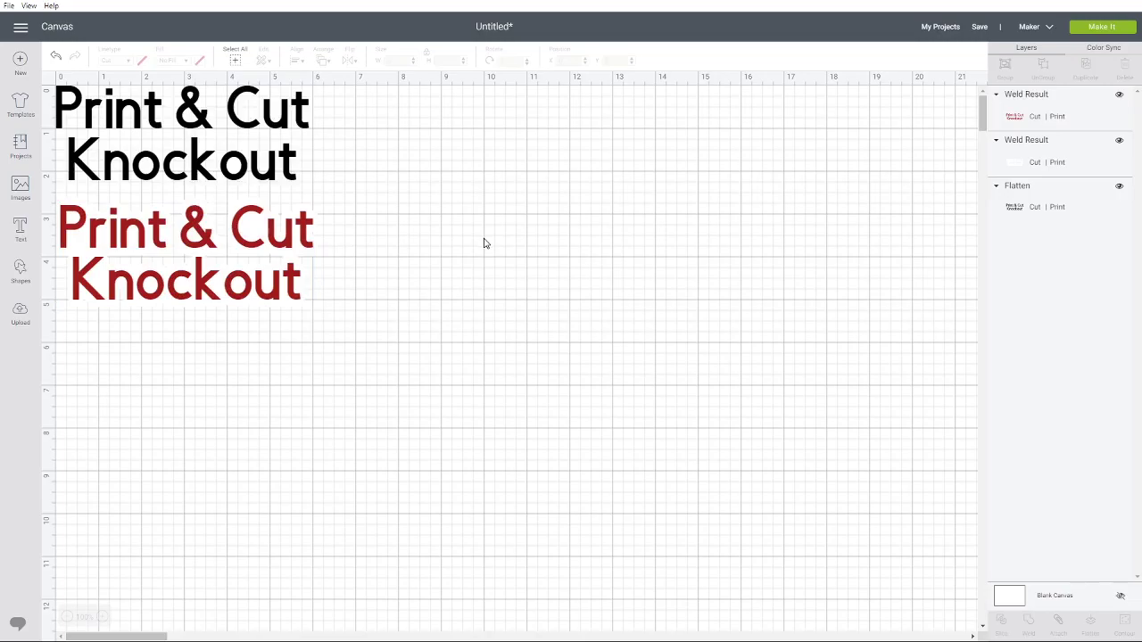
Step: Flatten the dark red text together with its white backing layer
{"action": "left_click_drag", "start_coordinate": [392, 233], "coordinate": [241, 289]}
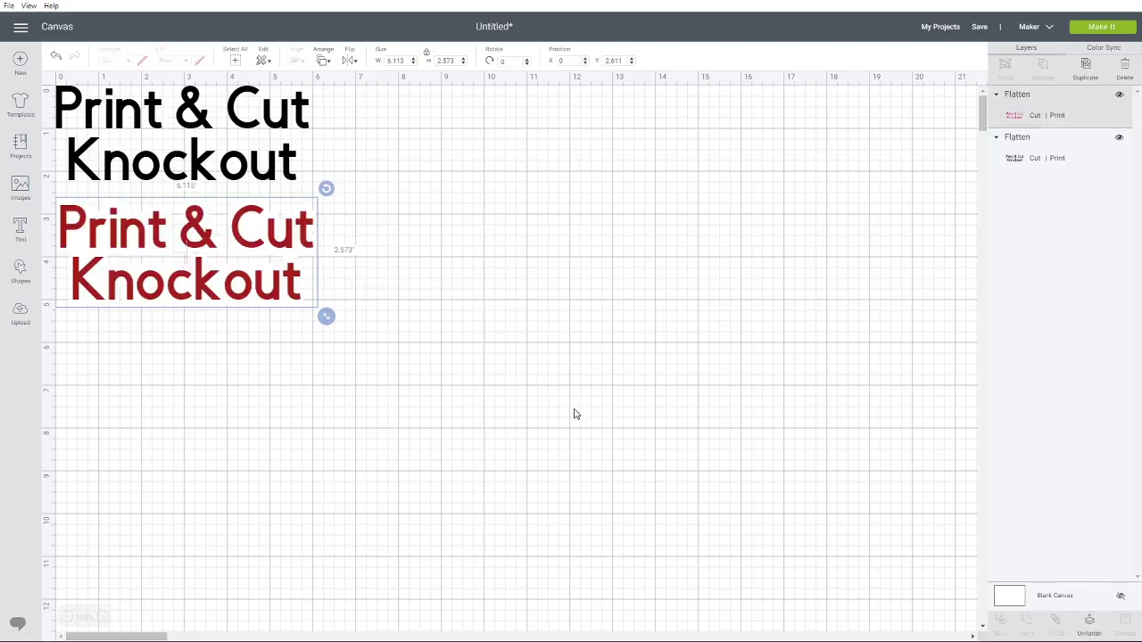
{"action": "left_click", "coordinate": [455, 302]}
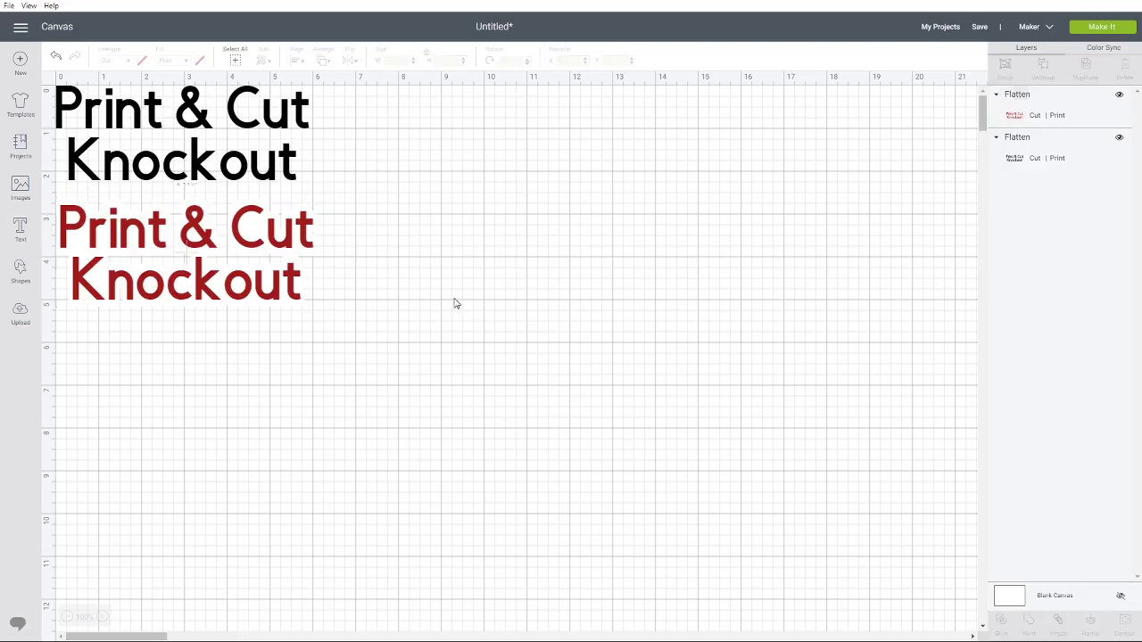
Step: Attach the black and red flattened designs, send them to Make It, and continue from the mat preview
{"action": "left_click_drag", "start_coordinate": [409, 276], "coordinate": [252, 153]}
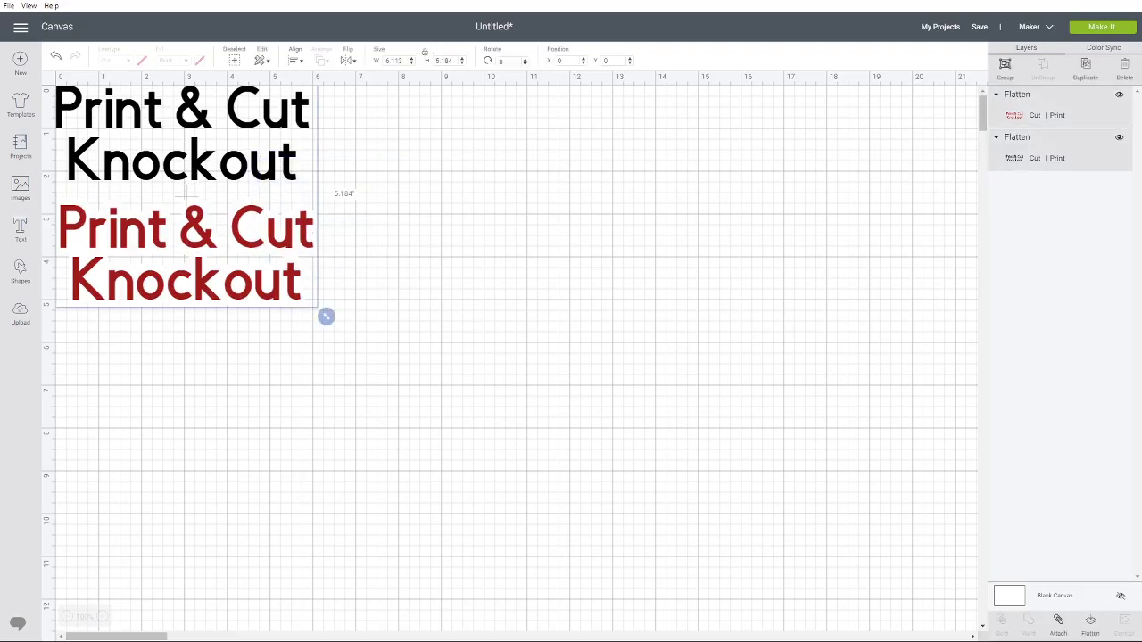
{"action": "left_click", "coordinate": [1061, 632]}
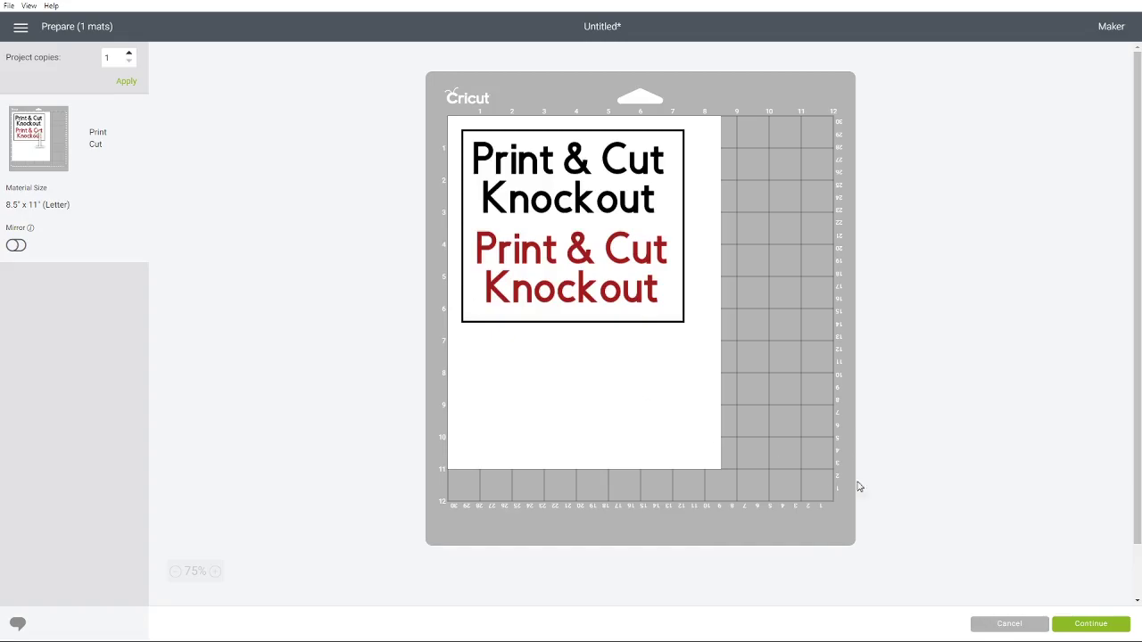
{"action": "left_click", "coordinate": [1091, 624]}
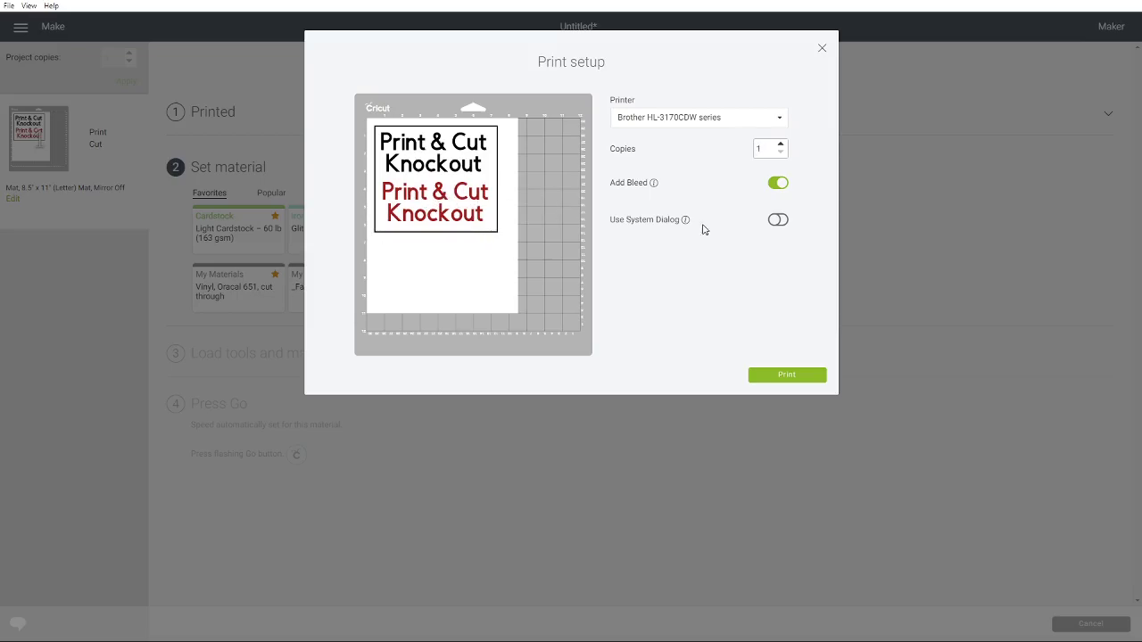
Step: Turn off Add Bleed and turn on Use System Dialog in the print setup
{"action": "left_click", "coordinate": [782, 185]}
{"action": "left_click", "coordinate": [778, 222]}
{"action": "left_click", "coordinate": [779, 222]}
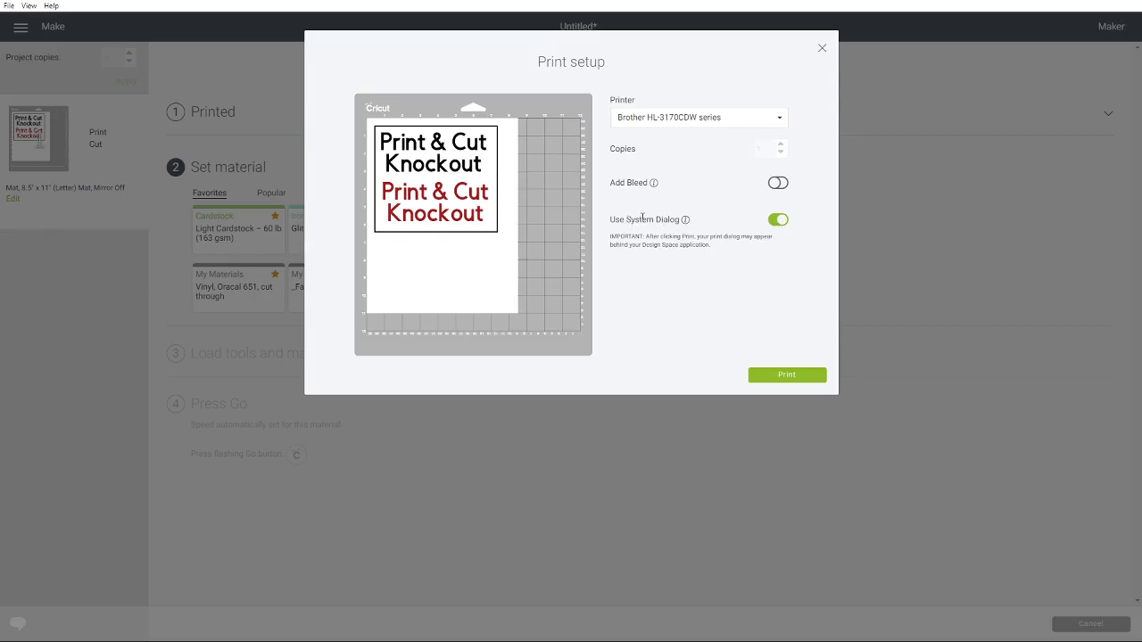
Step: Print the sheet on the Brother HL-3170CDW with Color / Mono set to Color
{"action": "left_click", "coordinate": [775, 379]}
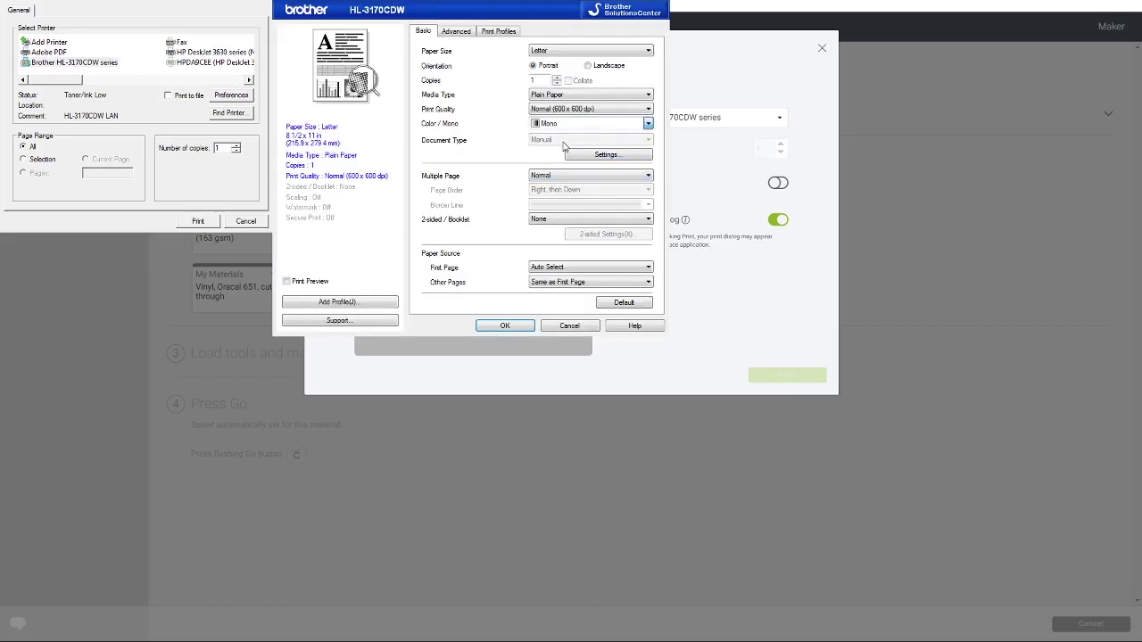
{"action": "left_click", "coordinate": [564, 143]}
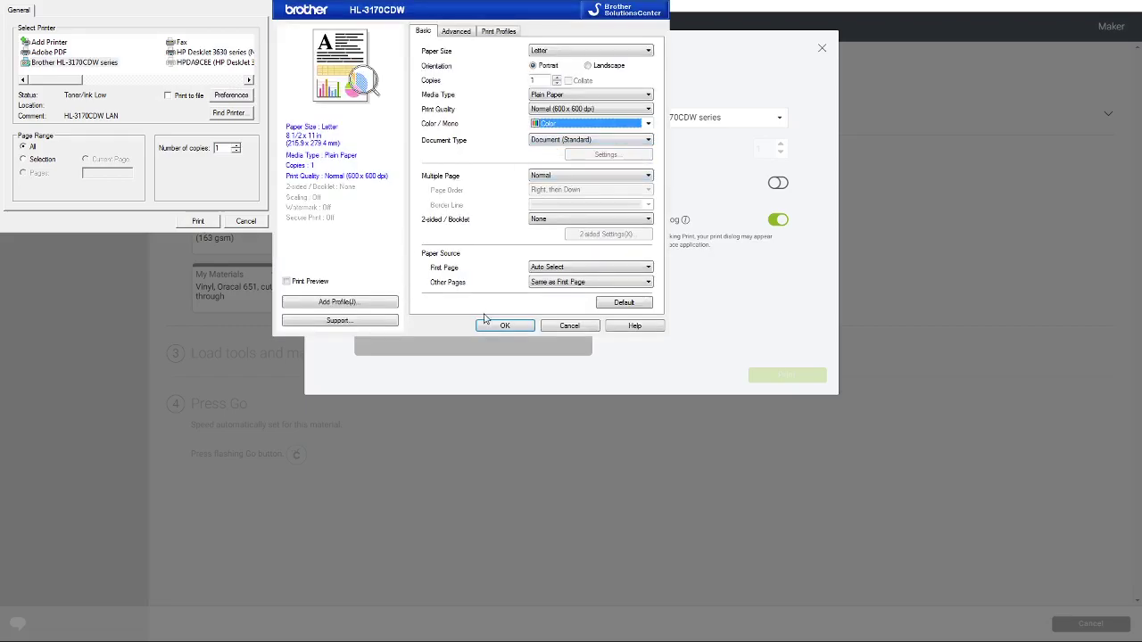
{"action": "left_click", "coordinate": [507, 327]}
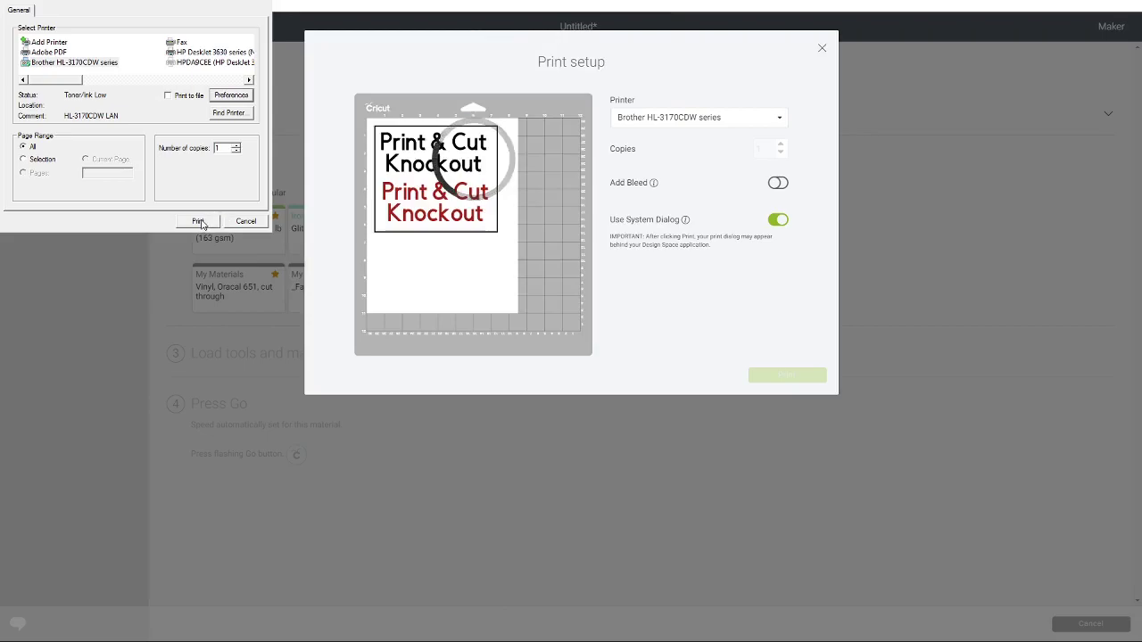
{"action": "left_click", "coordinate": [199, 222]}
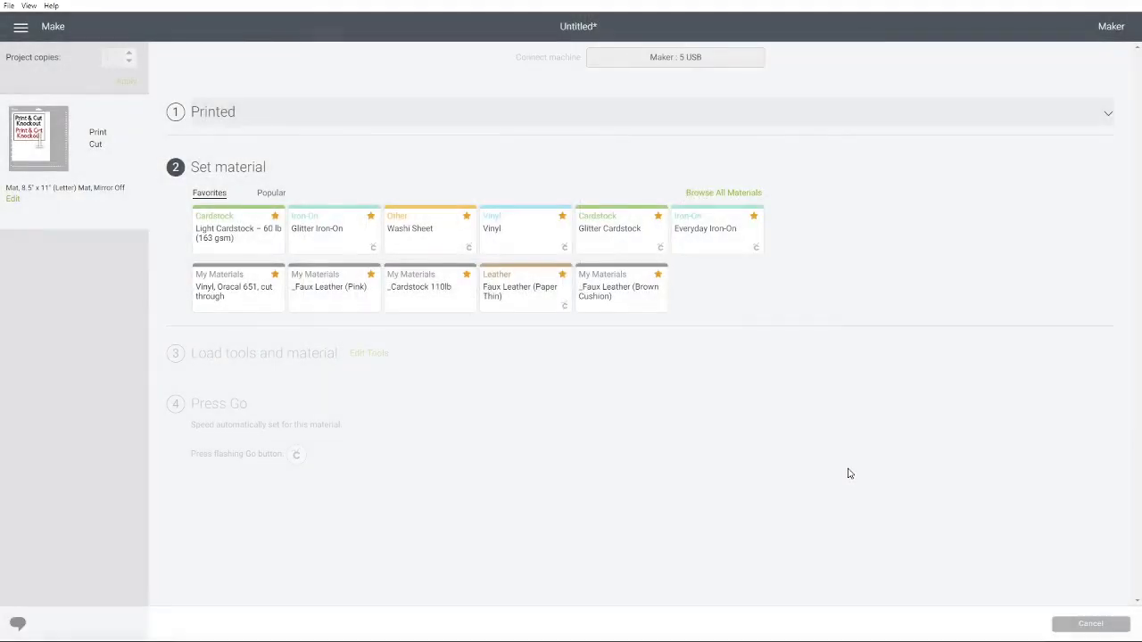
Step: Set the cutting material to Light Cardstock – 60 lb (163 gsm)
{"action": "left_click", "coordinate": [226, 231]}
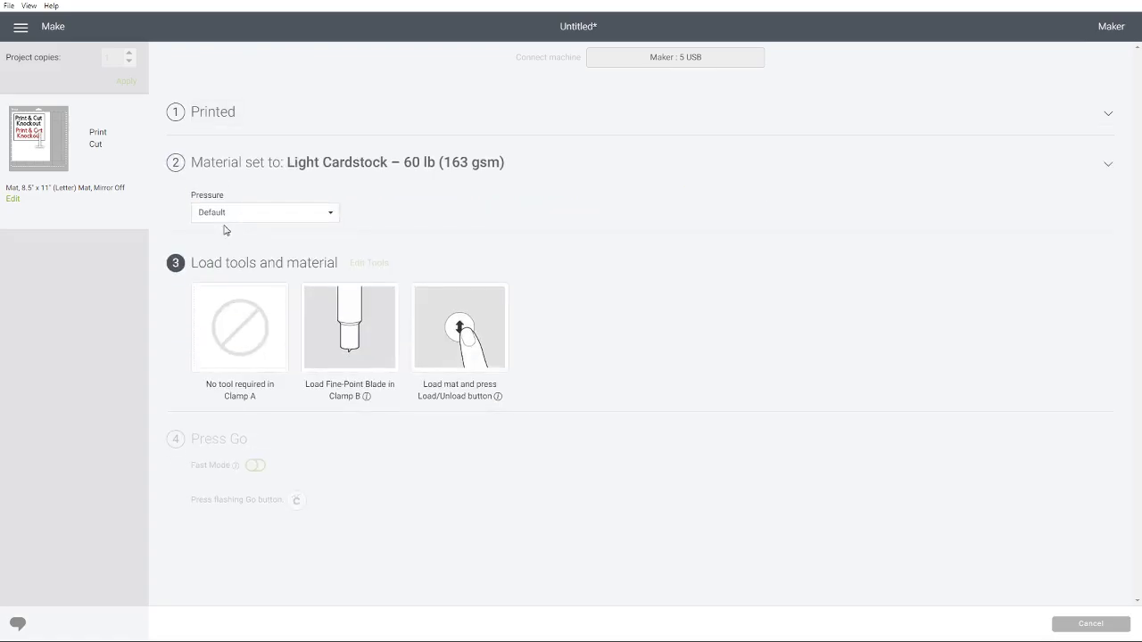